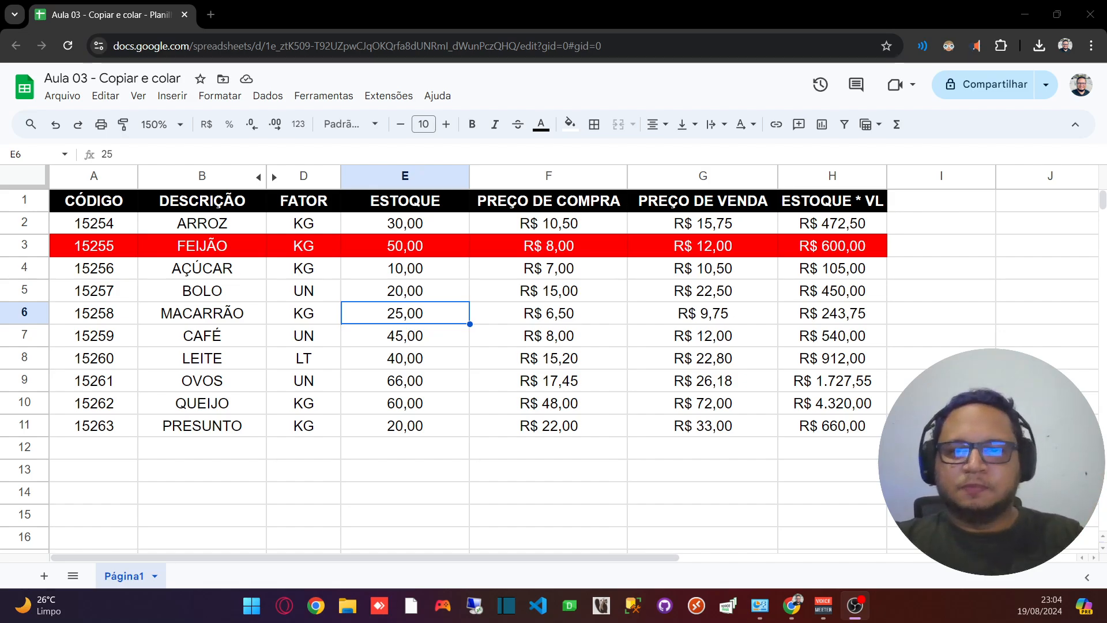
Review the product table and compare the formatting of the red FEIJÃO row with the other product rows.
left_click(109, 270)
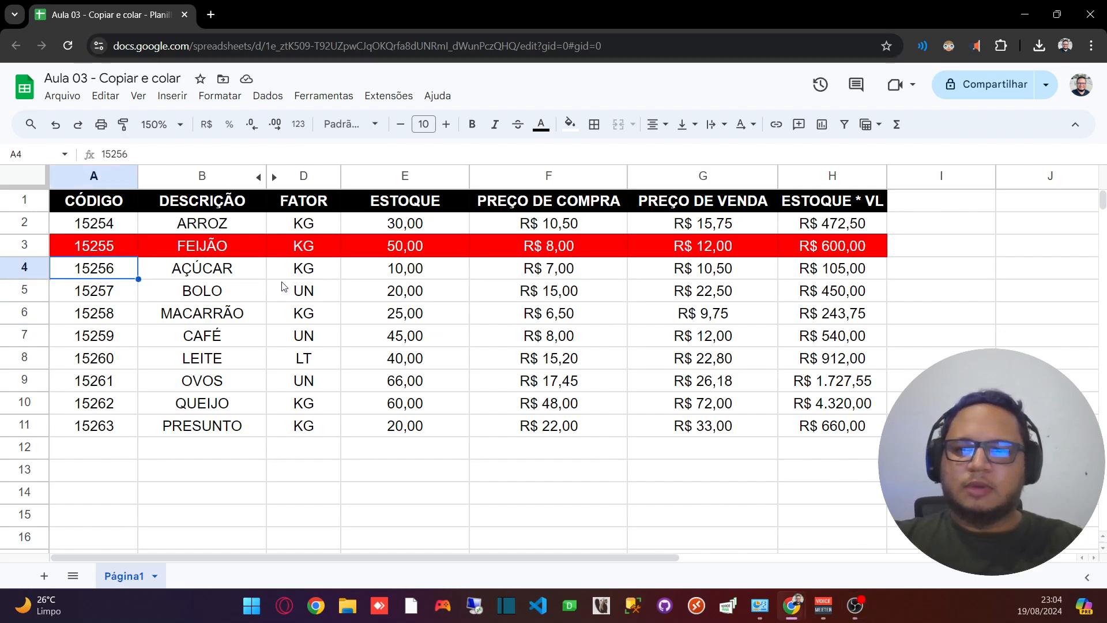
left_click_drag(93, 201, 803, 434)
left_click(497, 354)
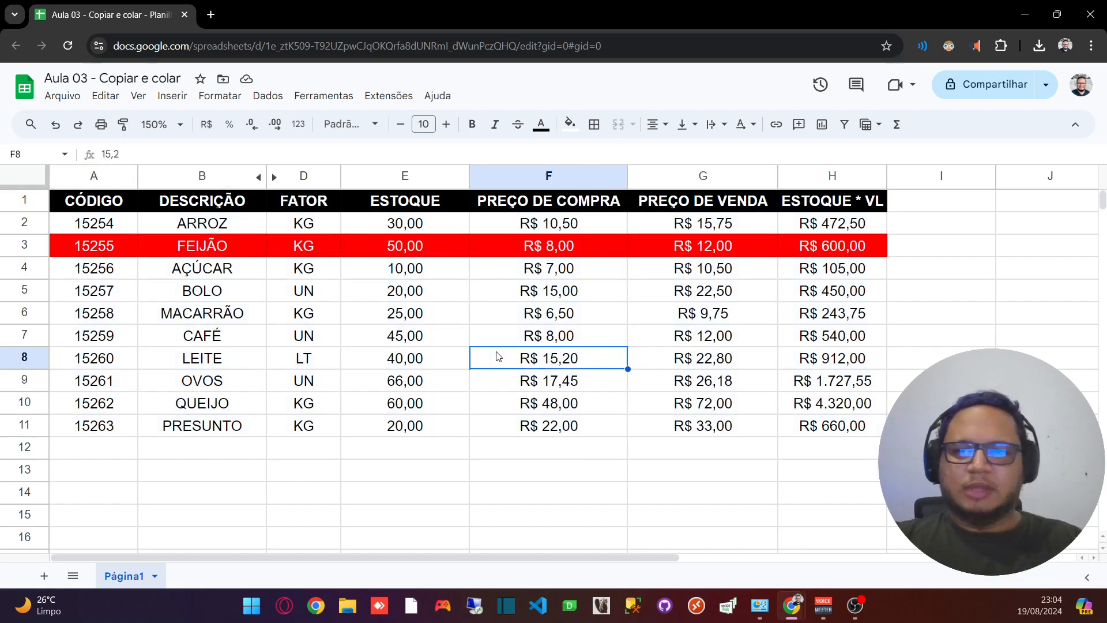
left_click(372, 272)
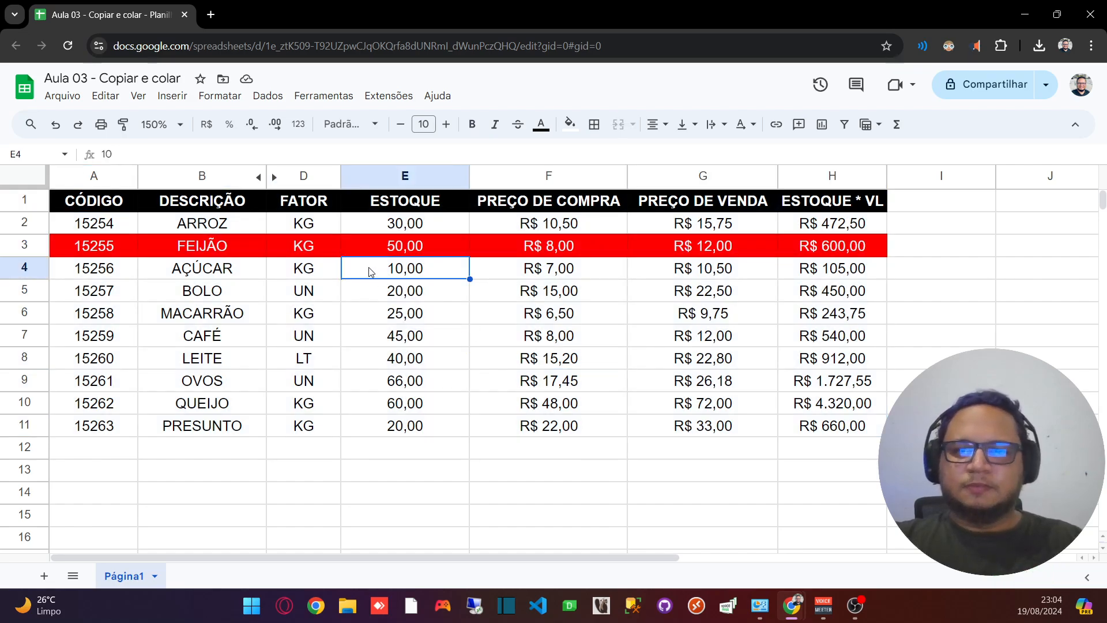
left_click(415, 310)
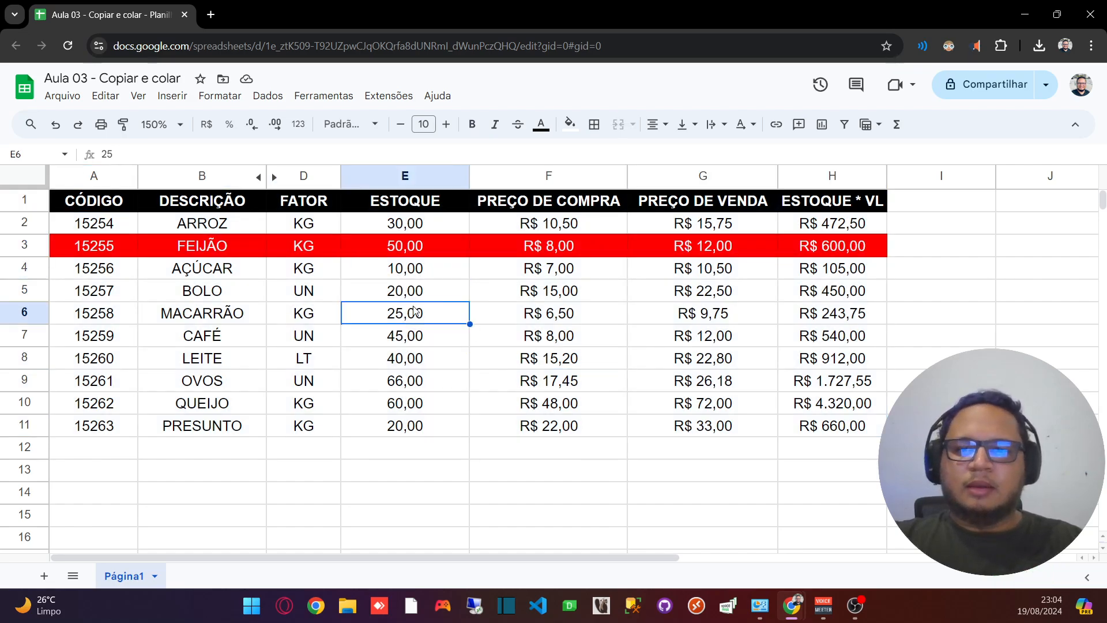
left_click(390, 275)
left_click(100, 248)
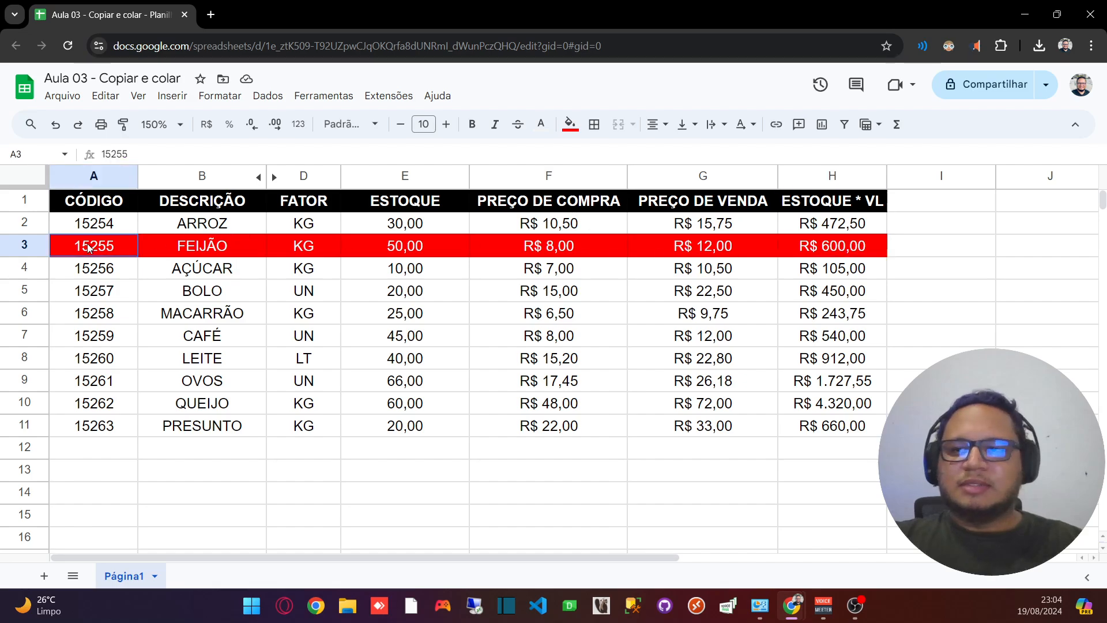
left_click_drag(93, 247, 565, 259)
left_click(461, 273)
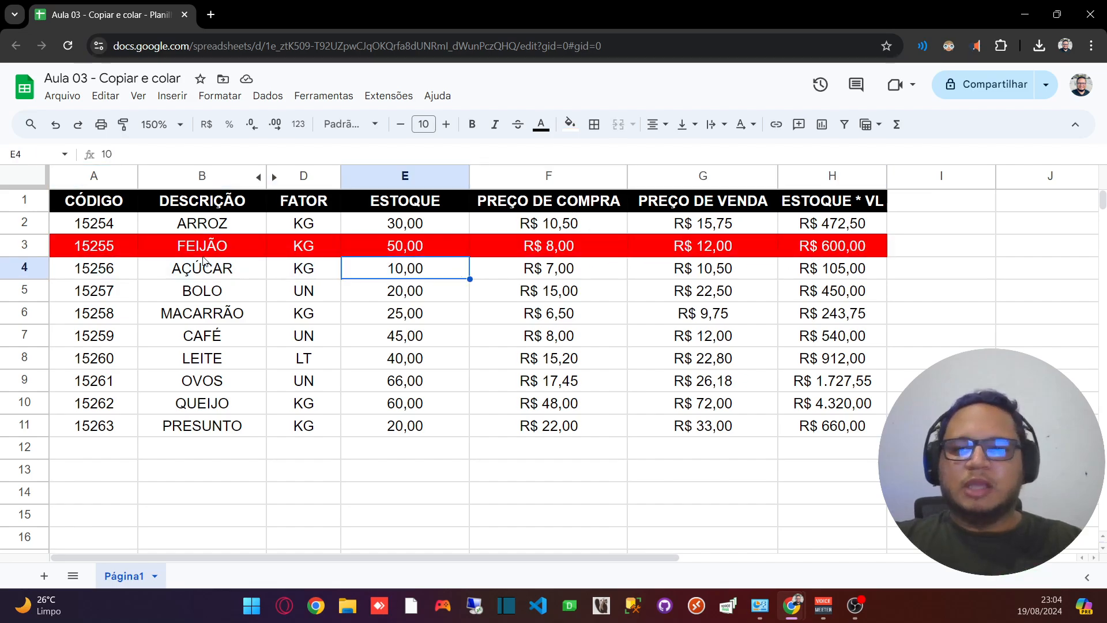
left_click_drag(86, 225, 804, 427)
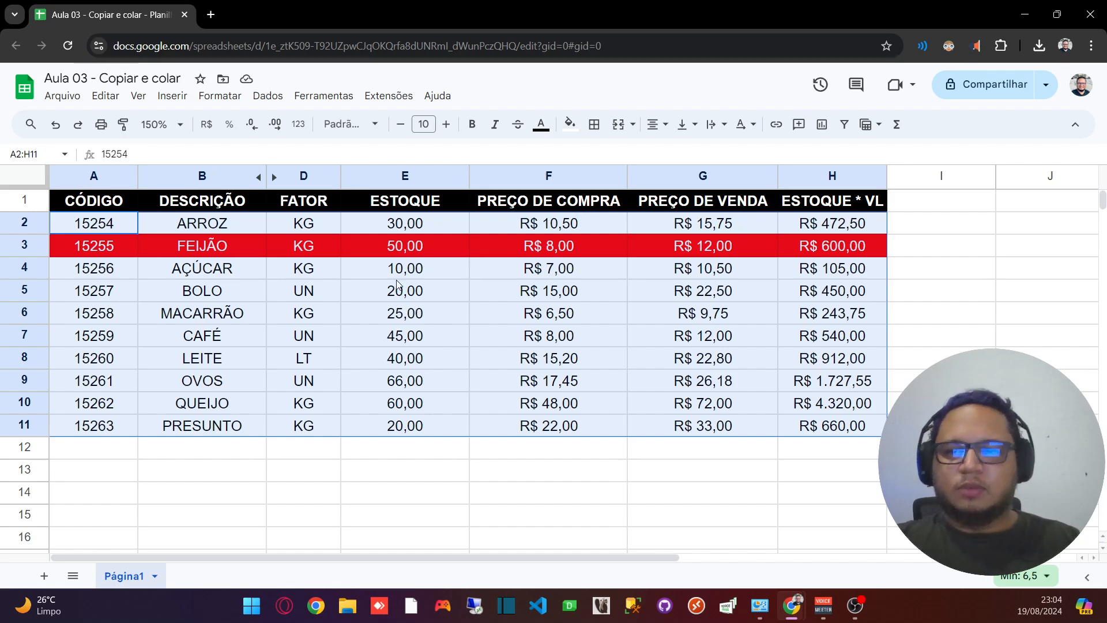
left_click(379, 298)
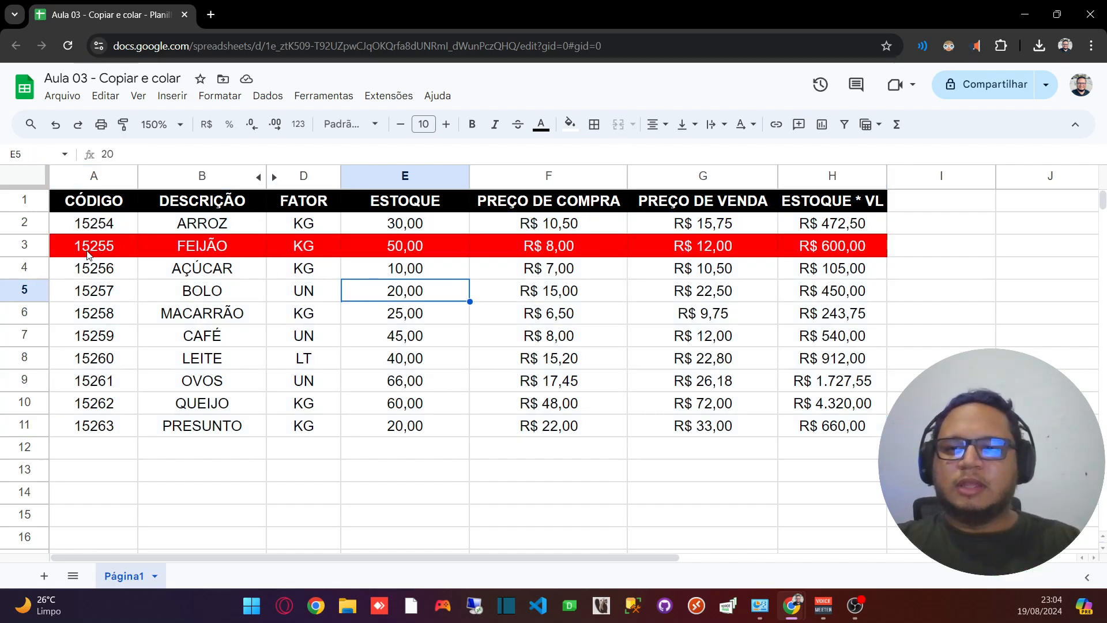
left_click_drag(87, 255, 823, 254)
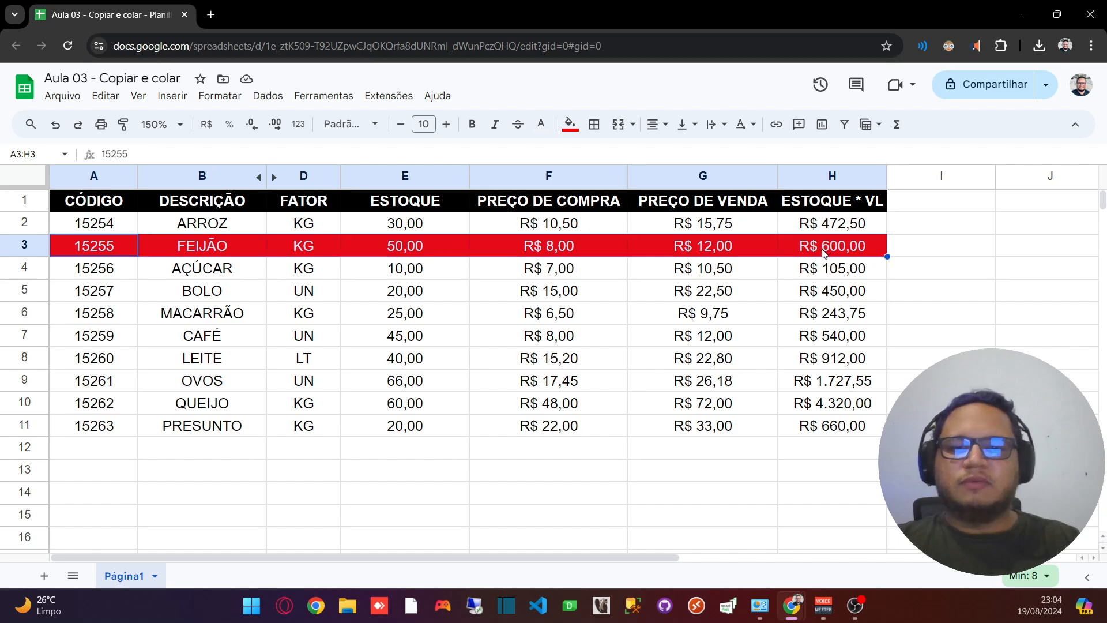
left_click(408, 276)
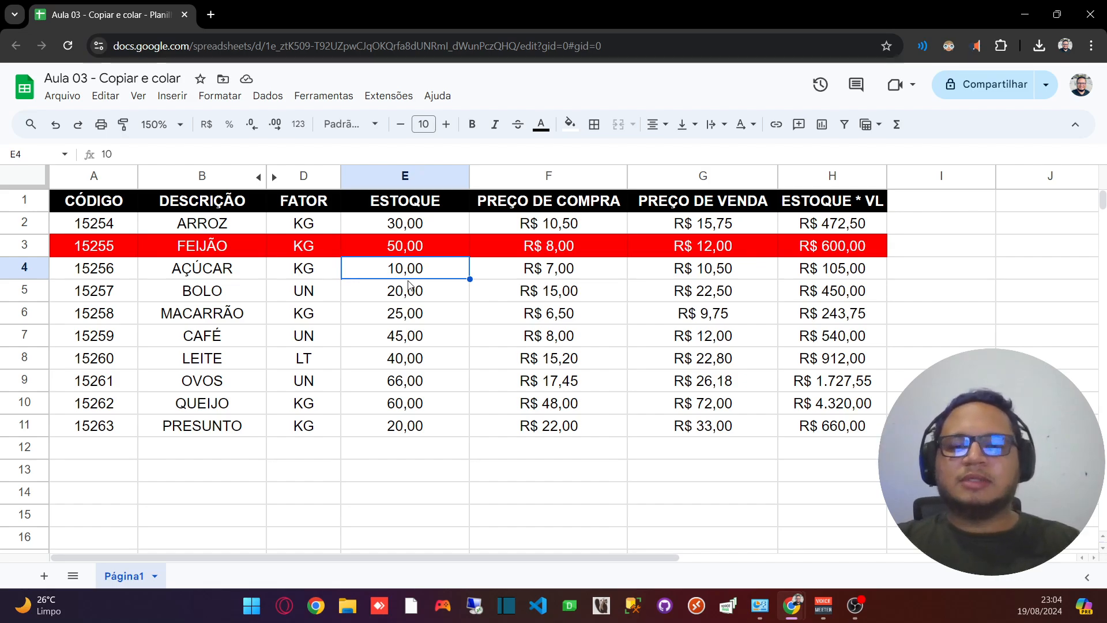
key("Down")
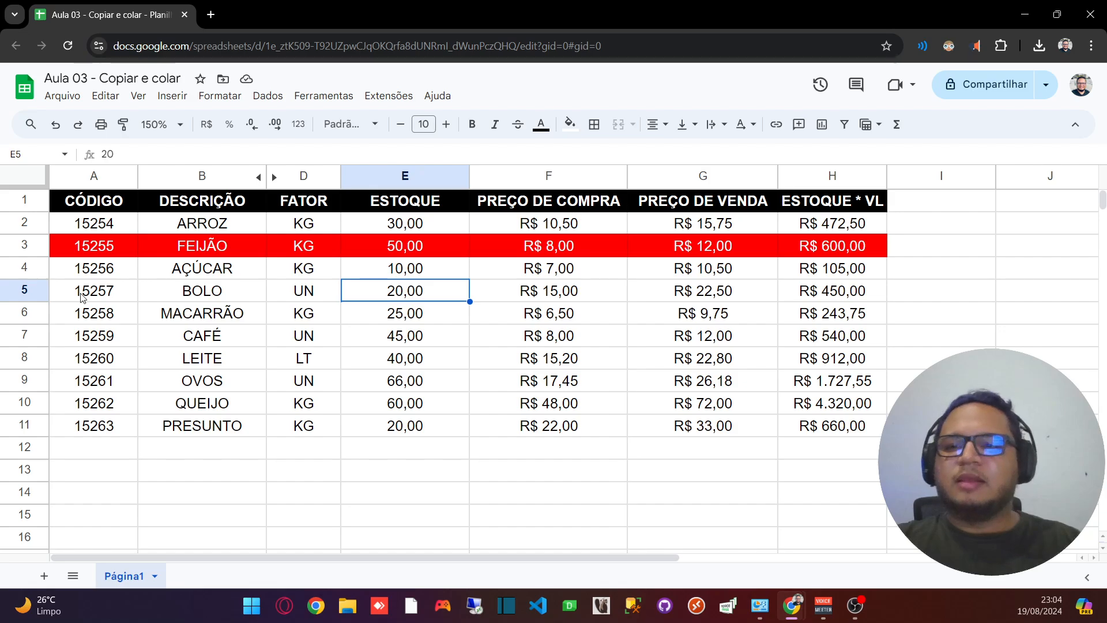
Fill the BOLO row, cells A5:H5, with a light red background.
left_click_drag(81, 291, 835, 293)
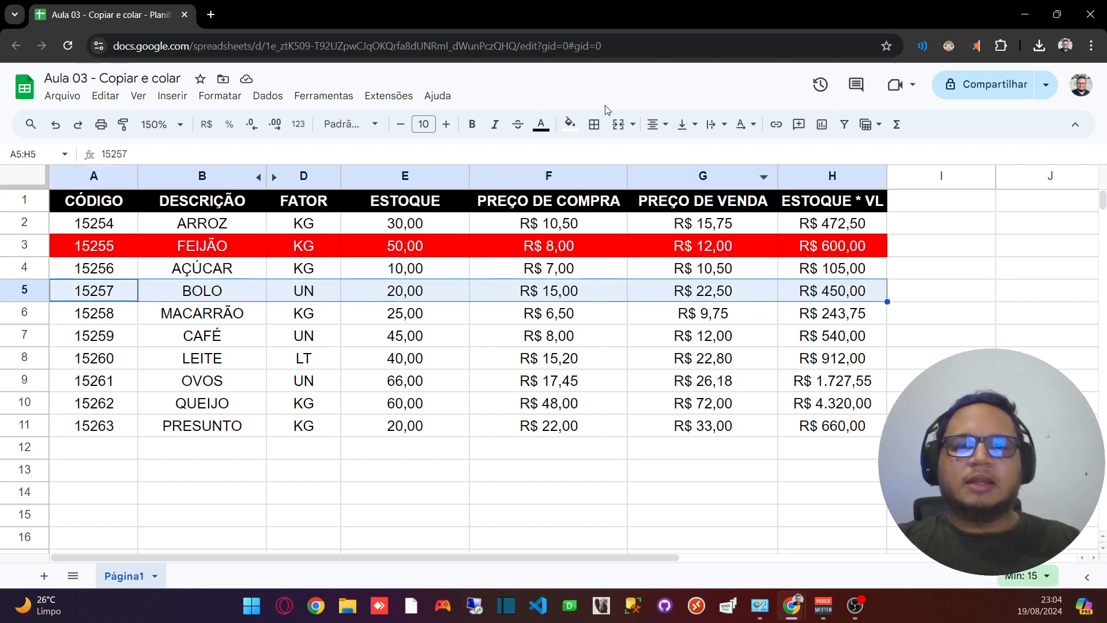
left_click(570, 124)
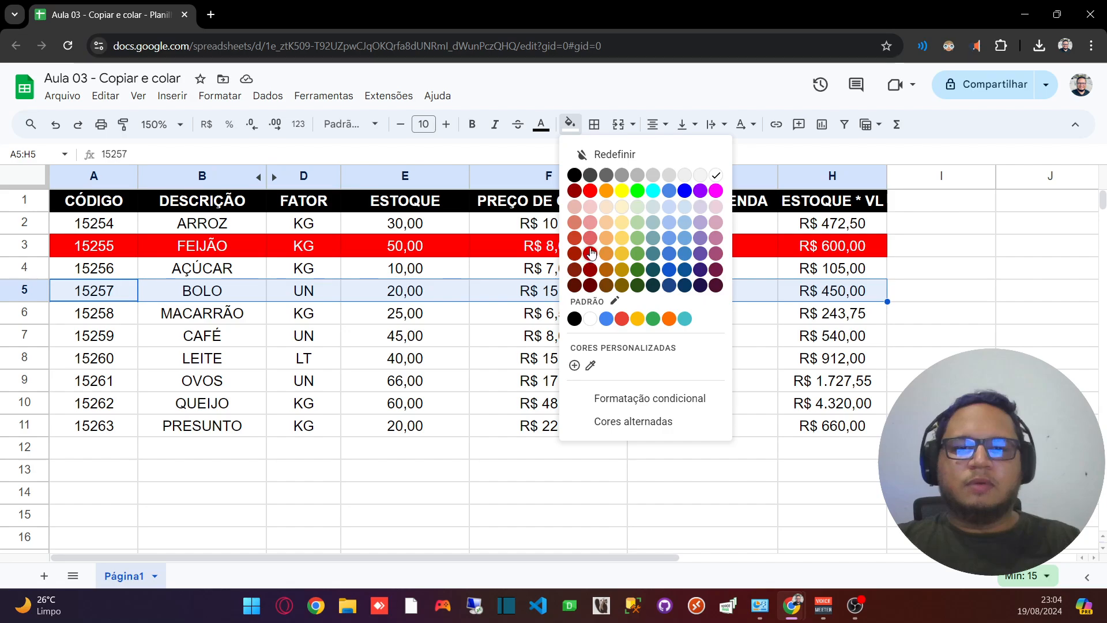
left_click(594, 242)
left_click(428, 320)
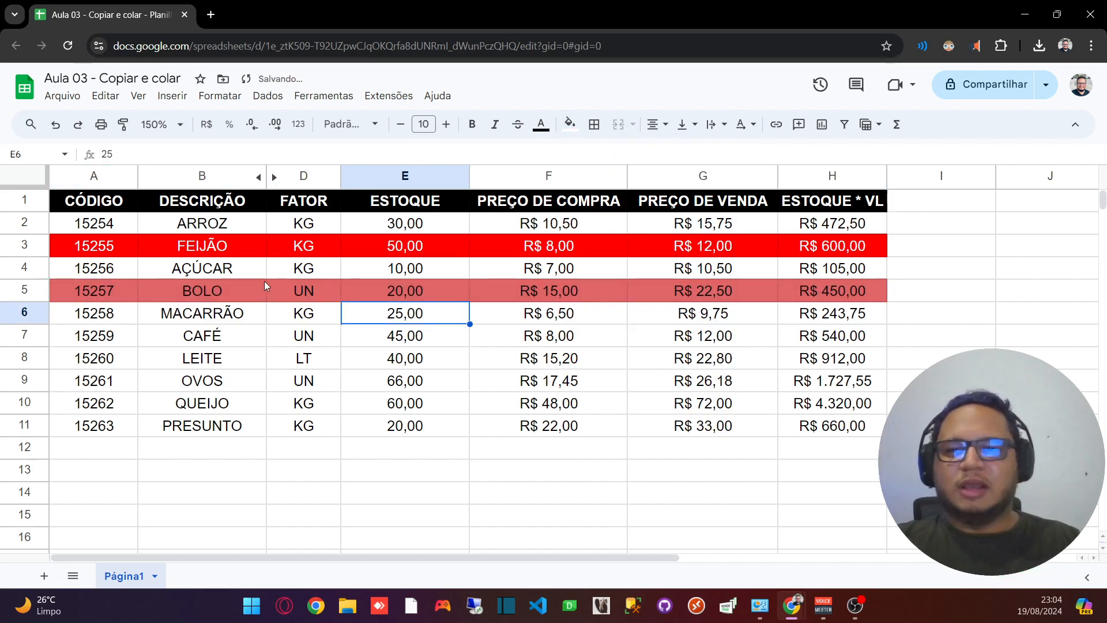
Set the text color of the BOLO row, cells A5:H5, to white.
left_click_drag(103, 289, 806, 292)
left_click(541, 124)
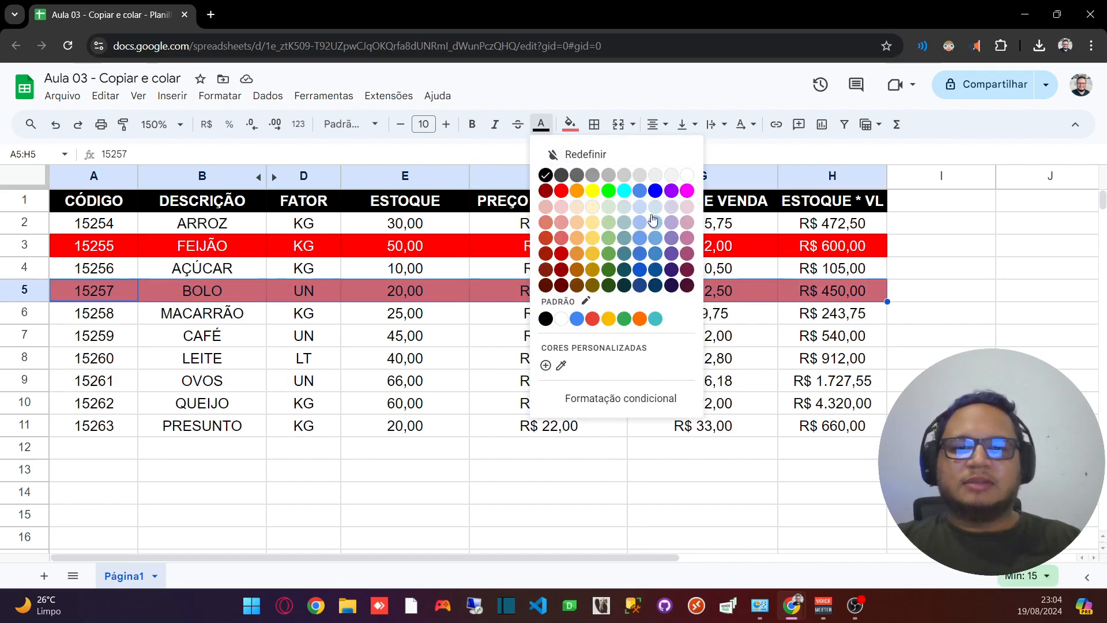
left_click(693, 173)
left_click(247, 358)
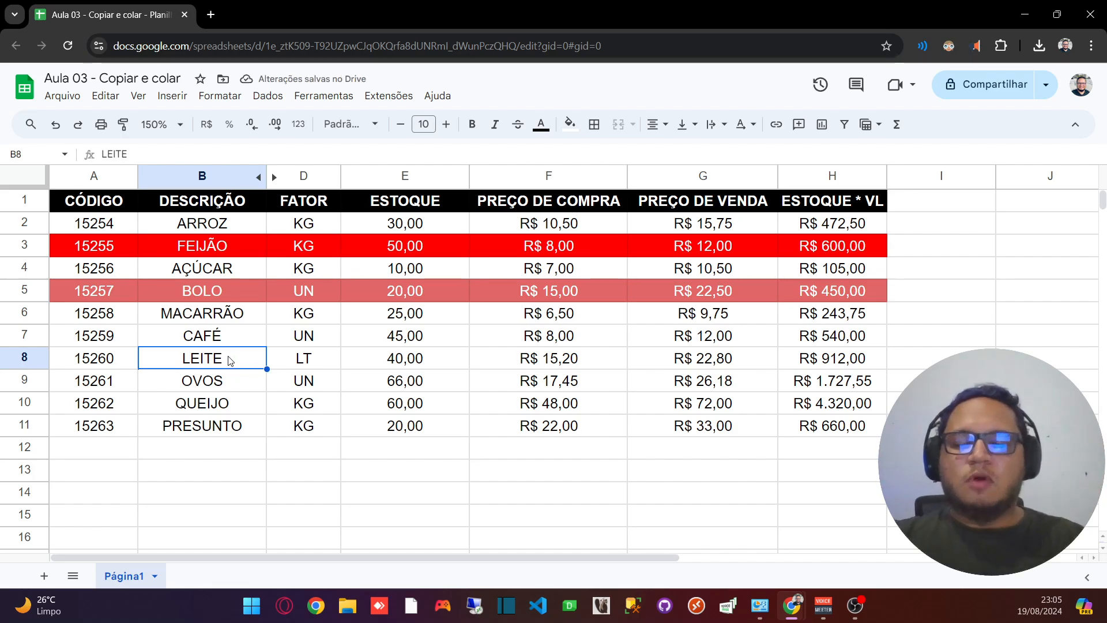
Copy the formatted FEIJÃO row, cells A3:H3, and select cell A5 in the BOLO row.
left_click(86, 245)
left_click(838, 244, "shift")
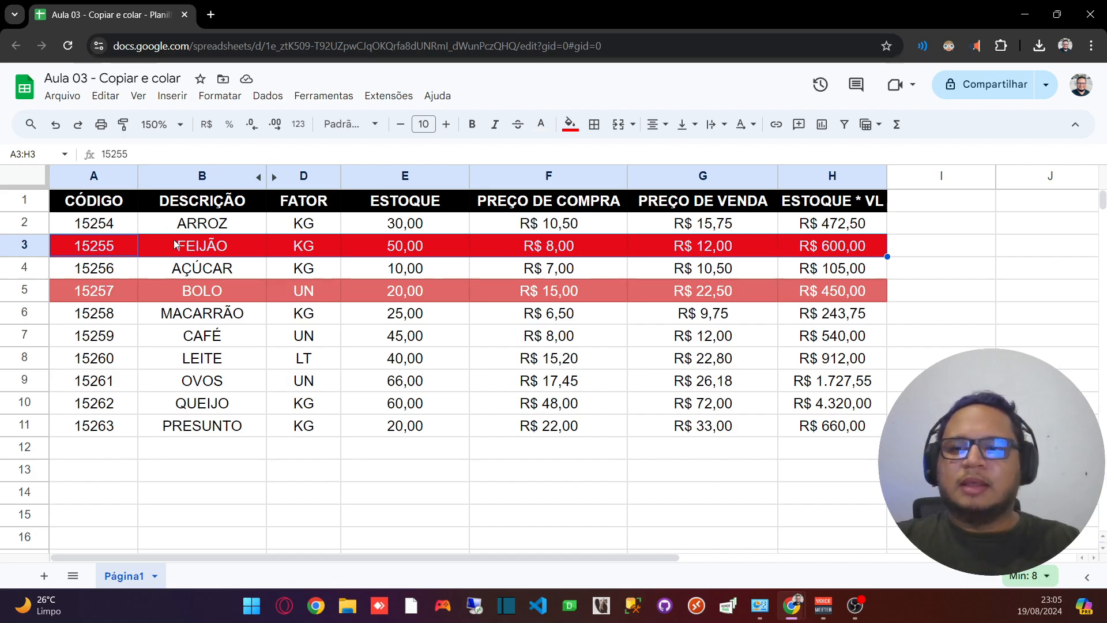
left_click(227, 253)
left_click(113, 246)
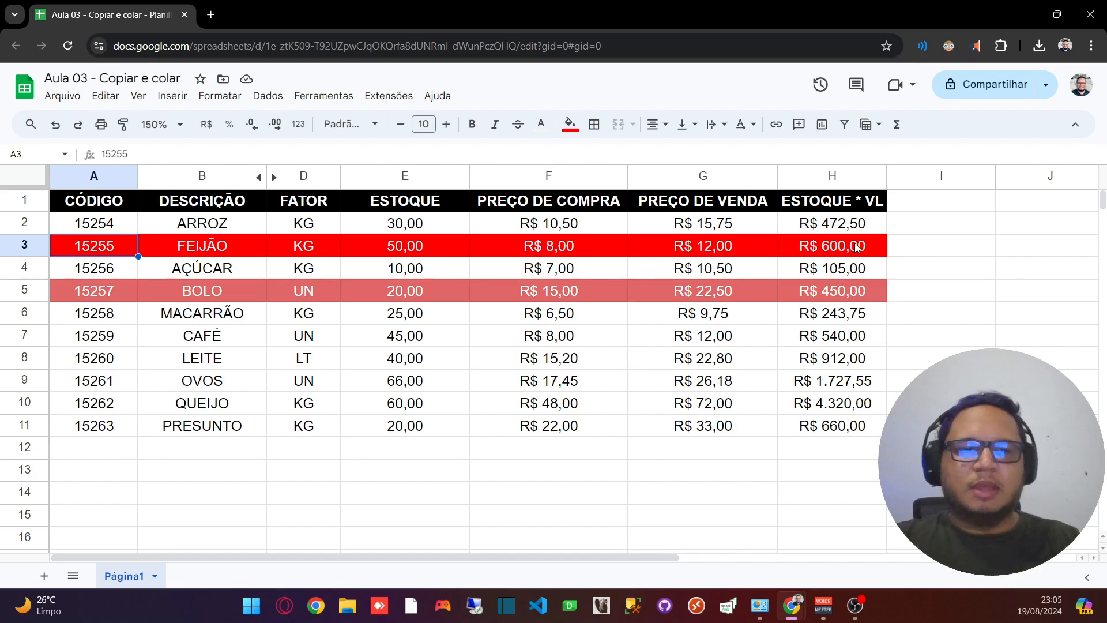
left_click(825, 247, "shift")
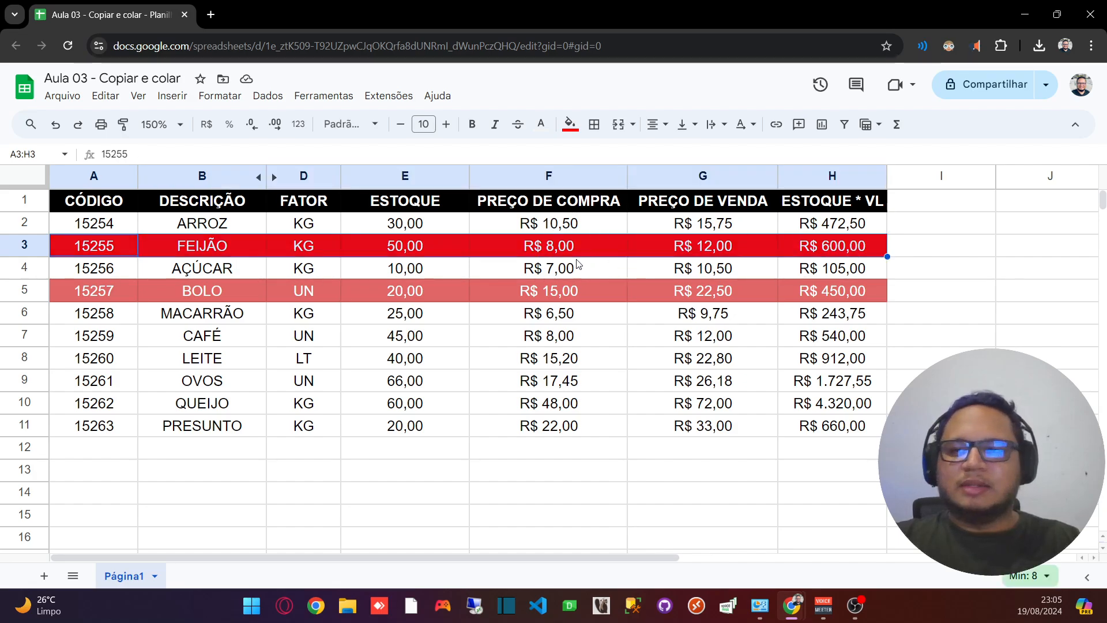
right_click(150, 244)
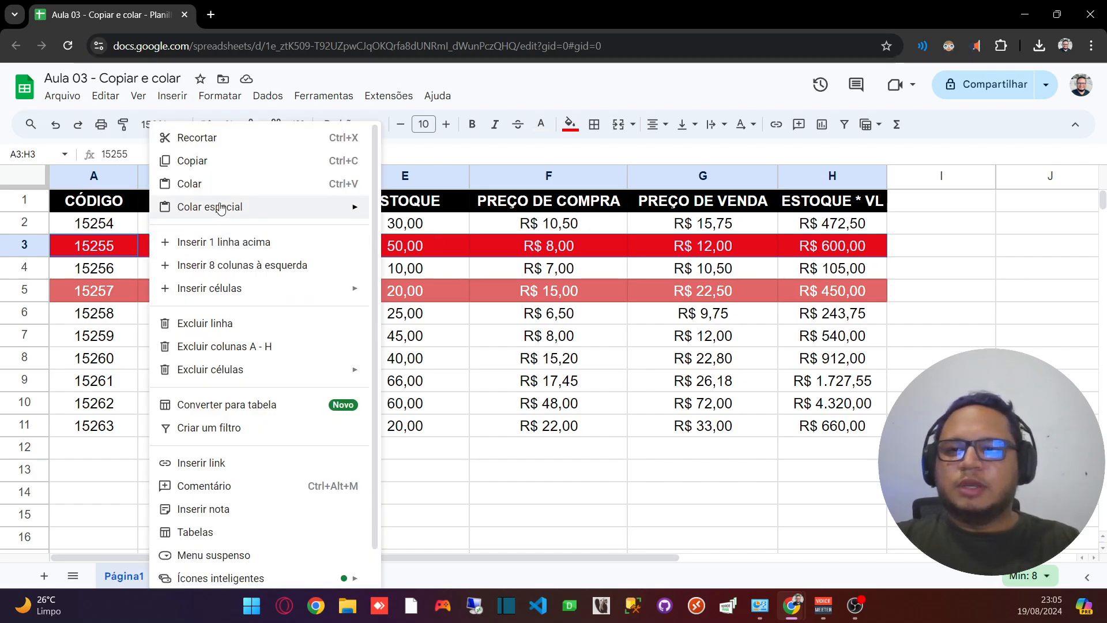
left_click(212, 162)
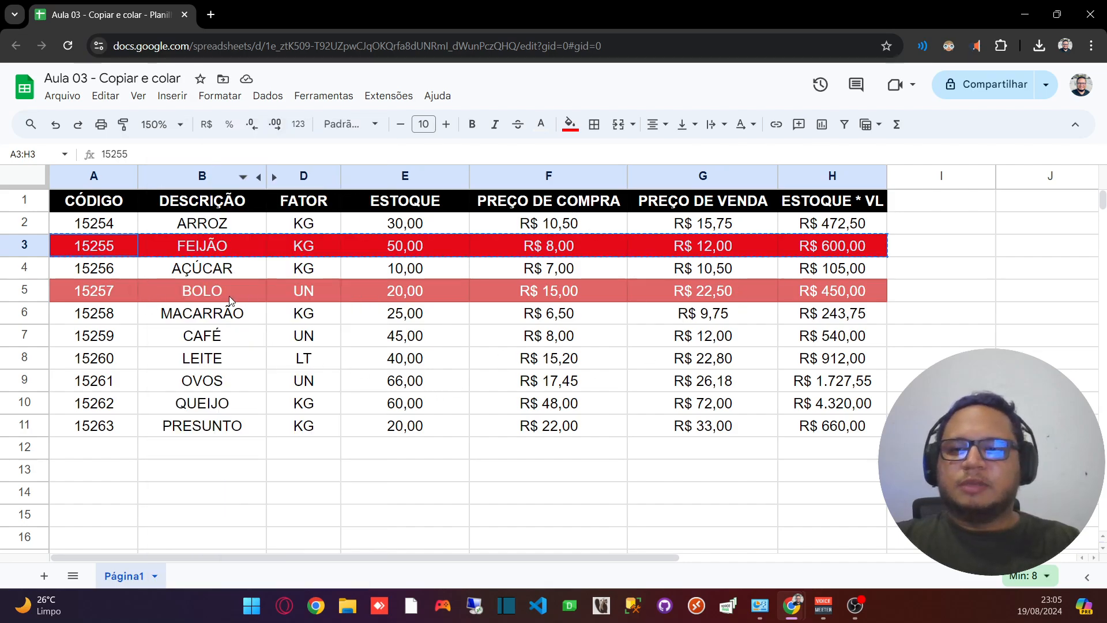
left_click(101, 291)
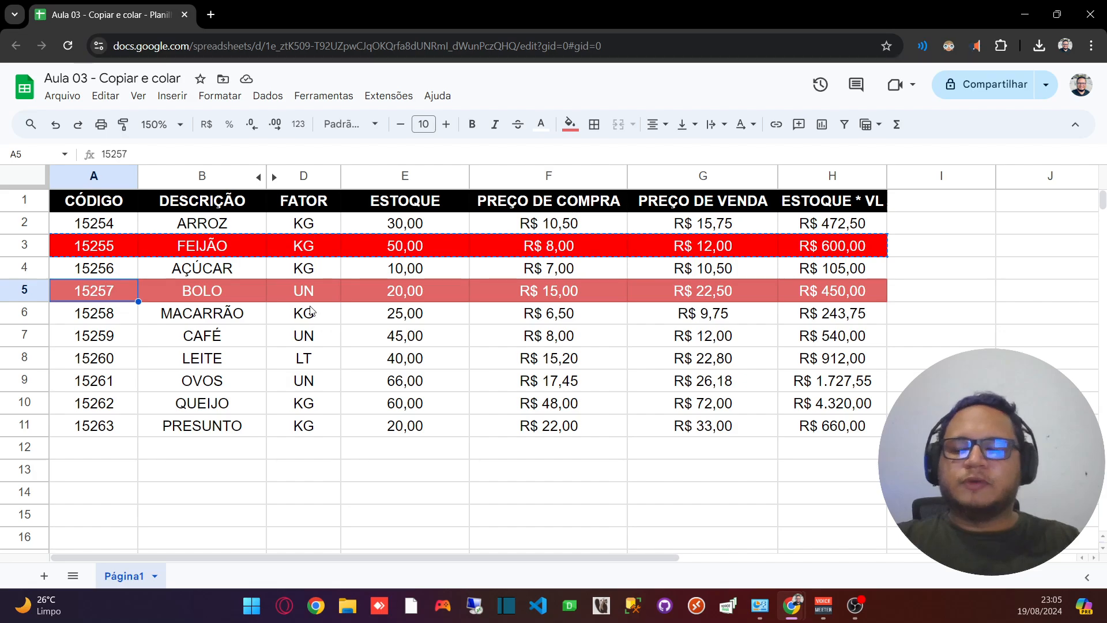
Copy the FEIJÃO row A3:H3 and paste only its formatting onto the BOLO row A5:H5.
left_click(115, 246)
left_click(834, 246, "shift")
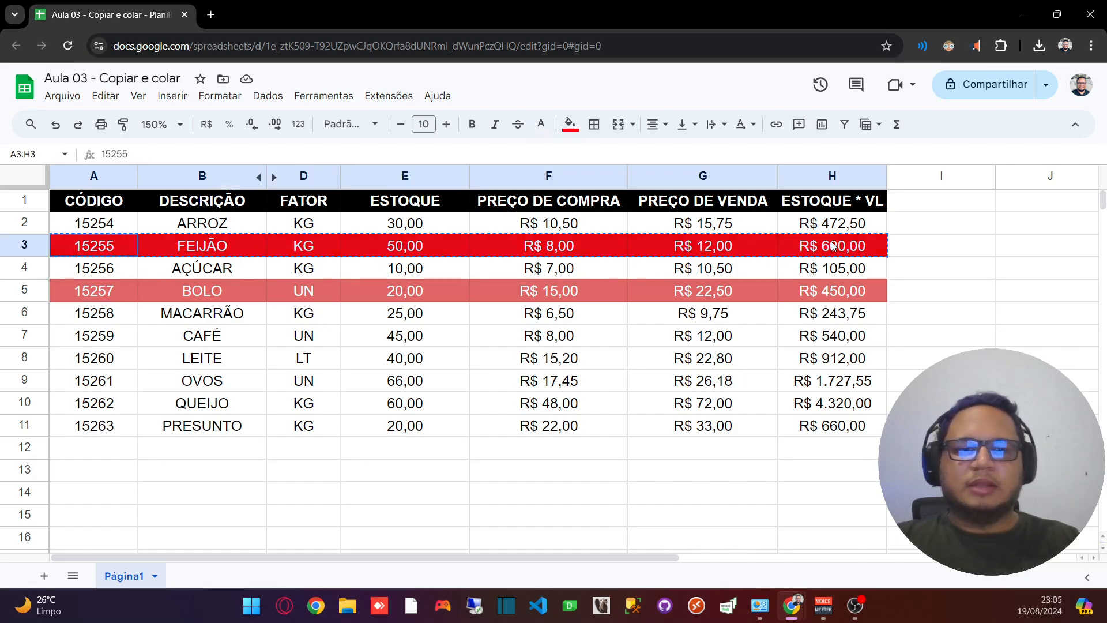
right_click(384, 246)
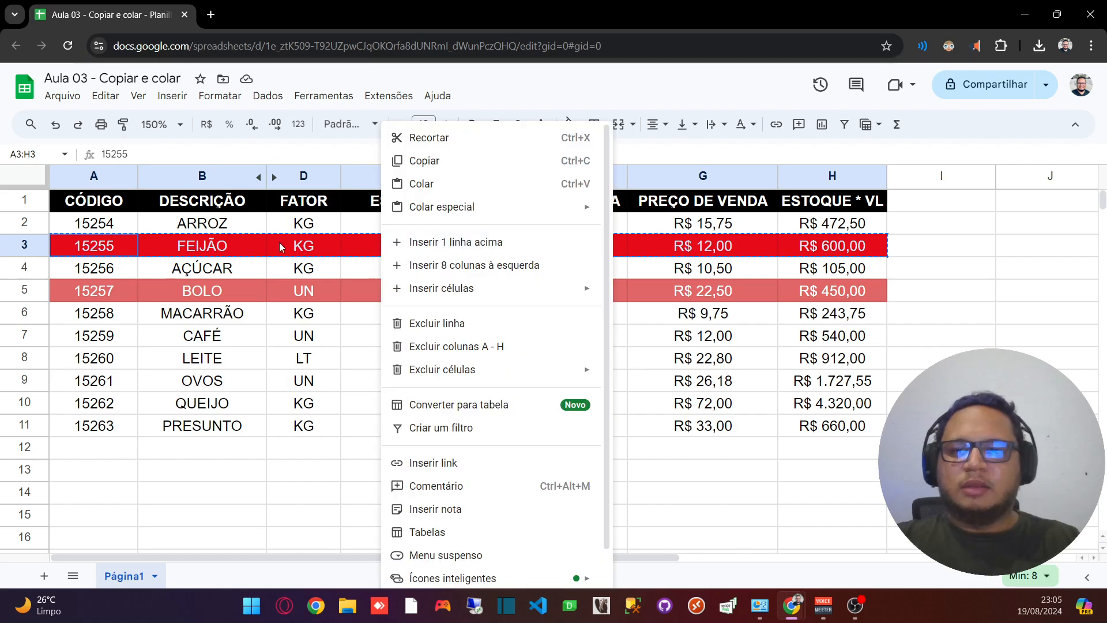
left_click(427, 162)
left_click(116, 288)
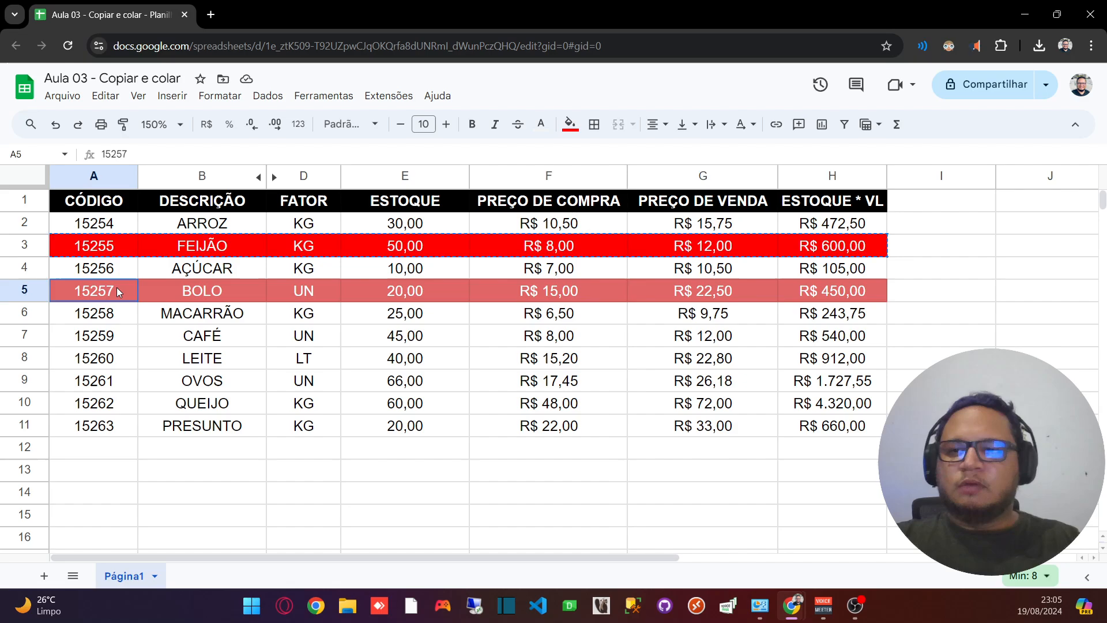
left_click(807, 293, "shift")
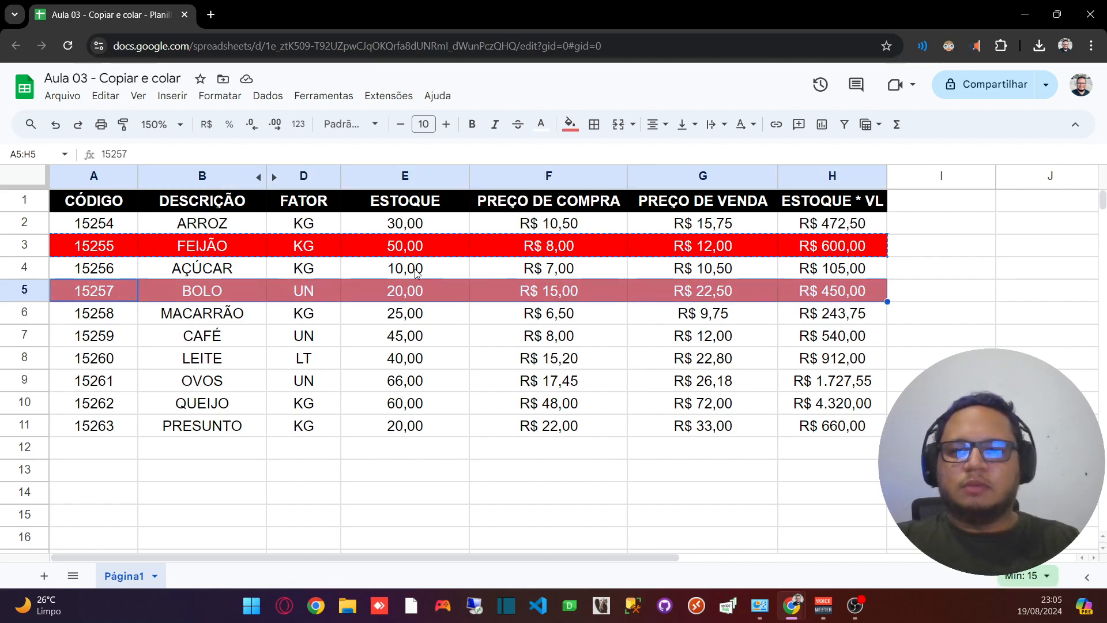
right_click(285, 291)
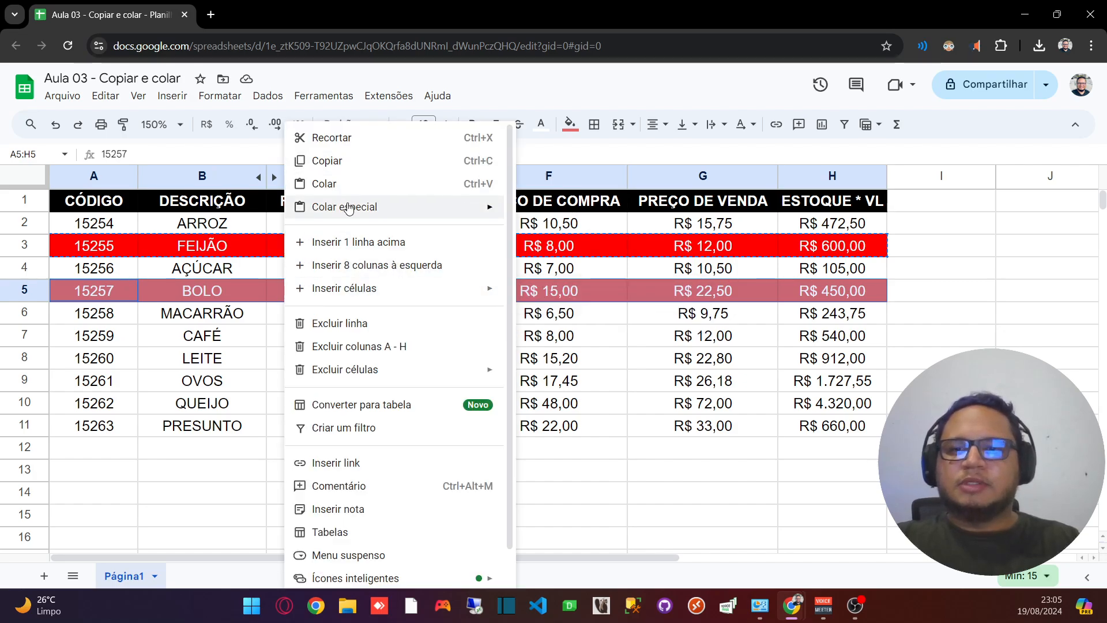
mouse_move(324, 213)
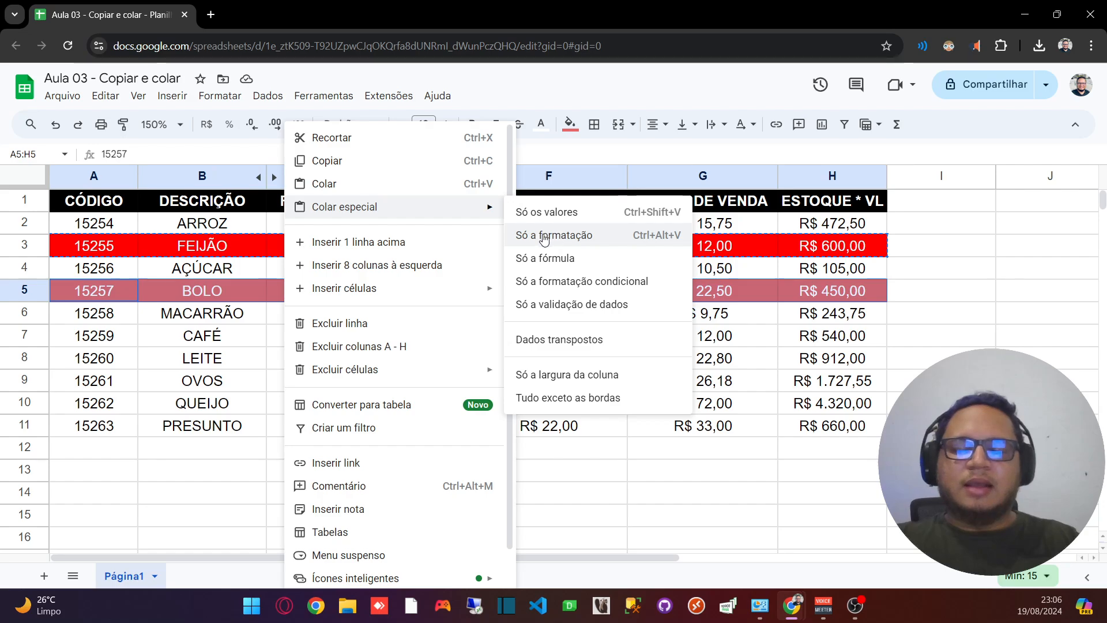
left_click(593, 236)
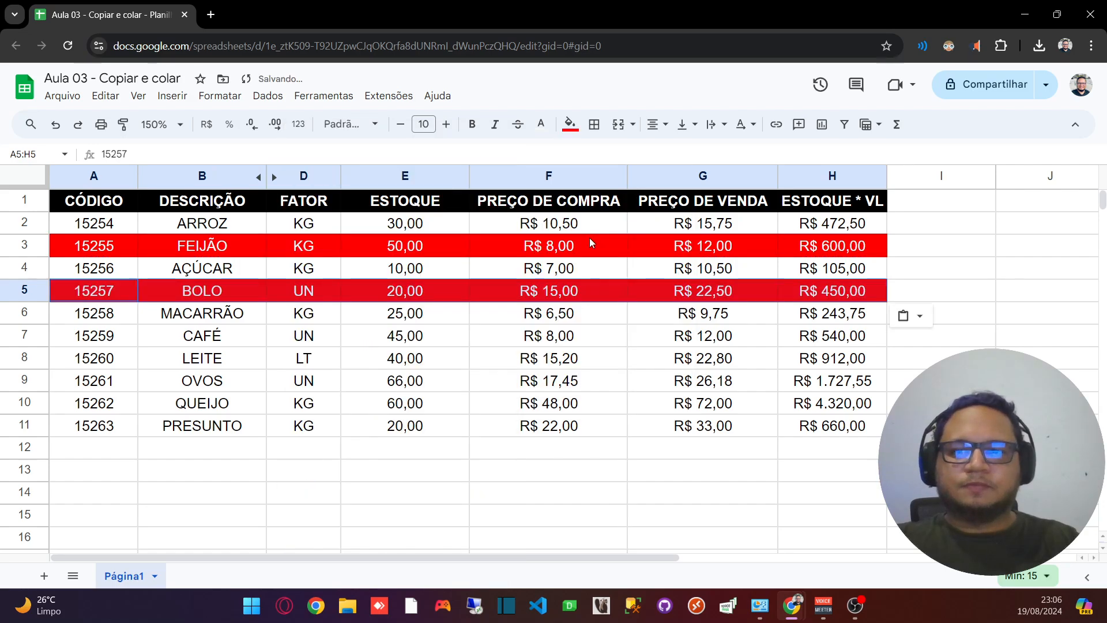
left_click(500, 339)
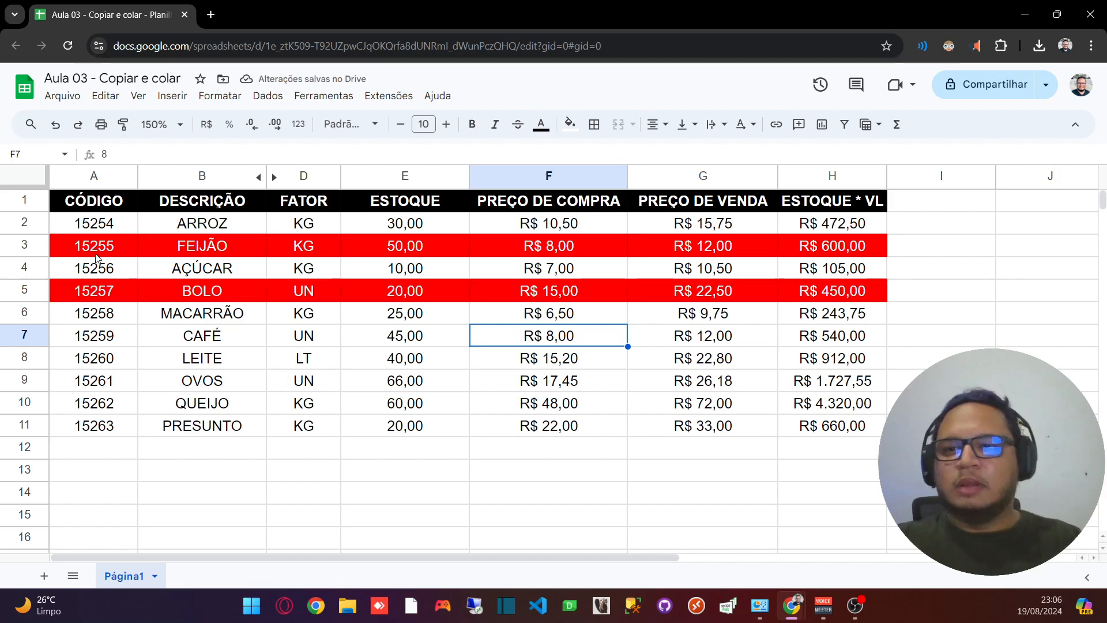
Compare the FEIJÃO and BOLO rows to check their formatting and cell contents.
left_click_drag(115, 245, 823, 243)
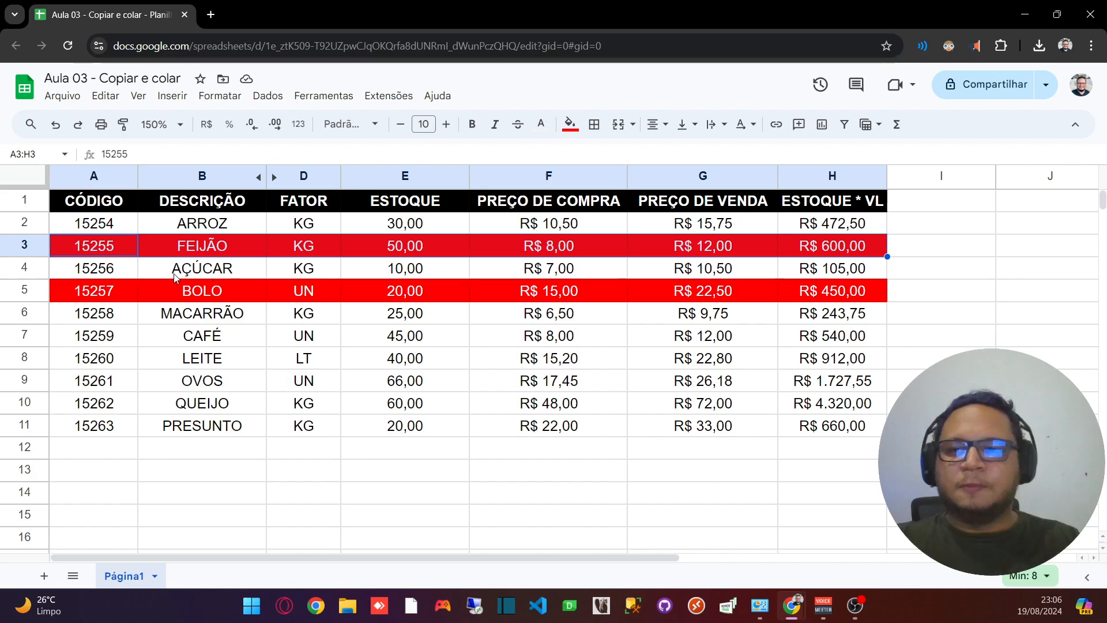
left_click_drag(97, 291, 830, 301)
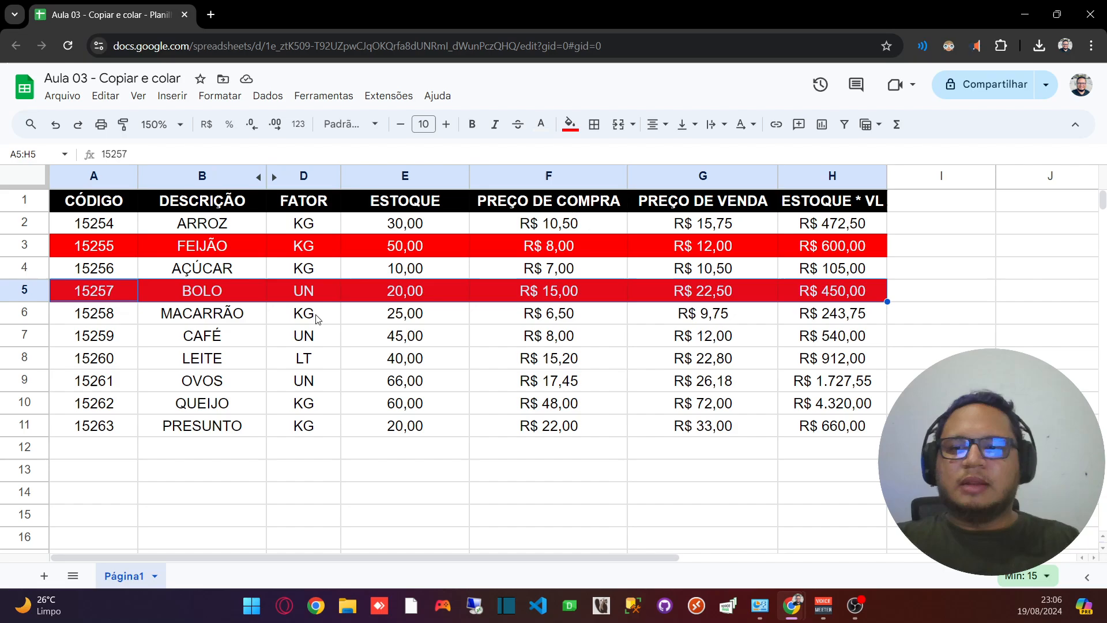
left_click(234, 314)
left_click(222, 291)
left_click(241, 244)
left_click(238, 297)
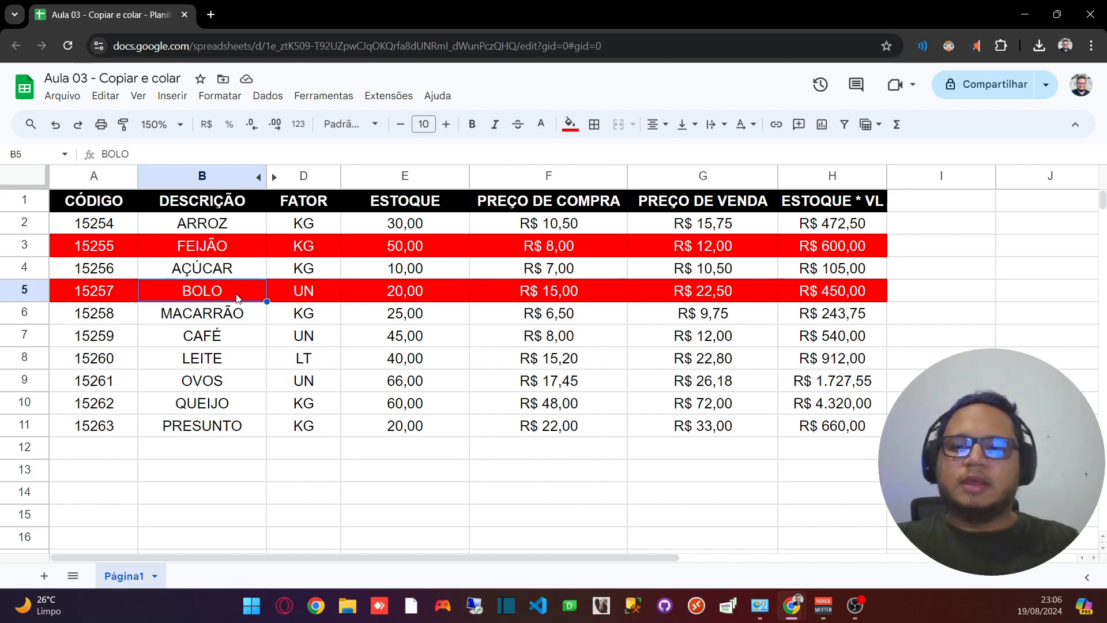
left_click(244, 251)
left_click(493, 240)
left_click_drag(430, 241, 789, 242)
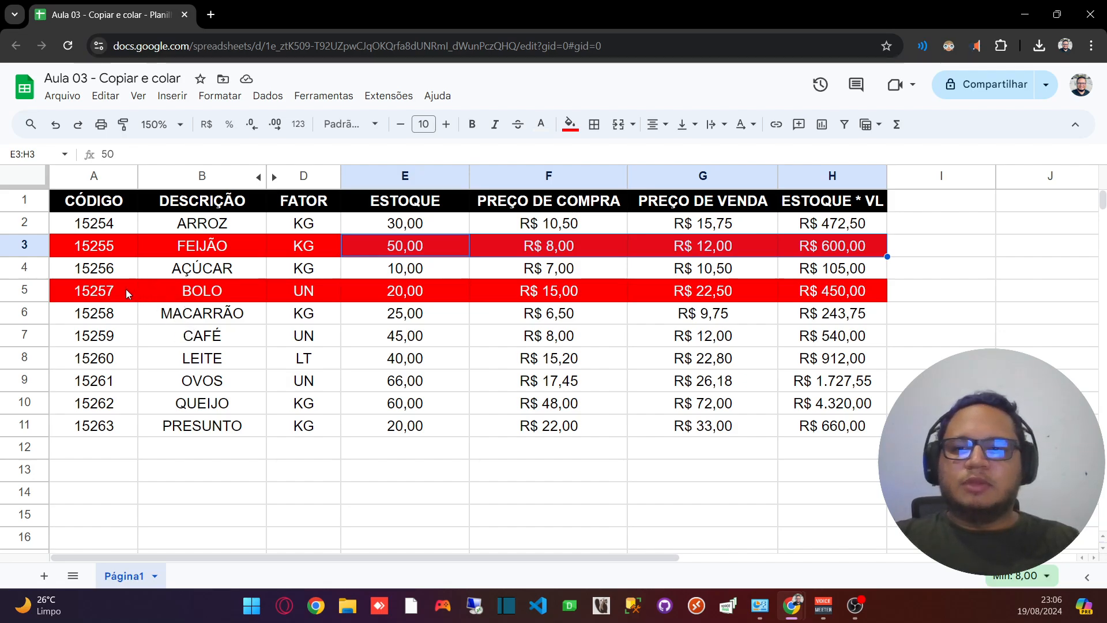
Copy the entire formatted BOLO row, cells A5:H5.
left_click(100, 247)
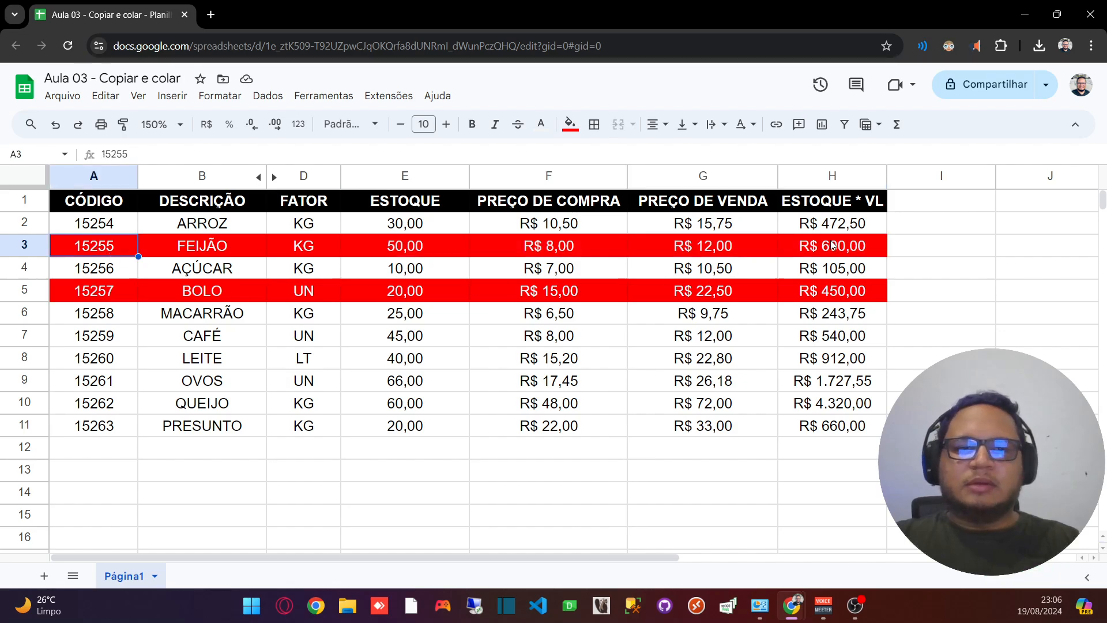
left_click(81, 290)
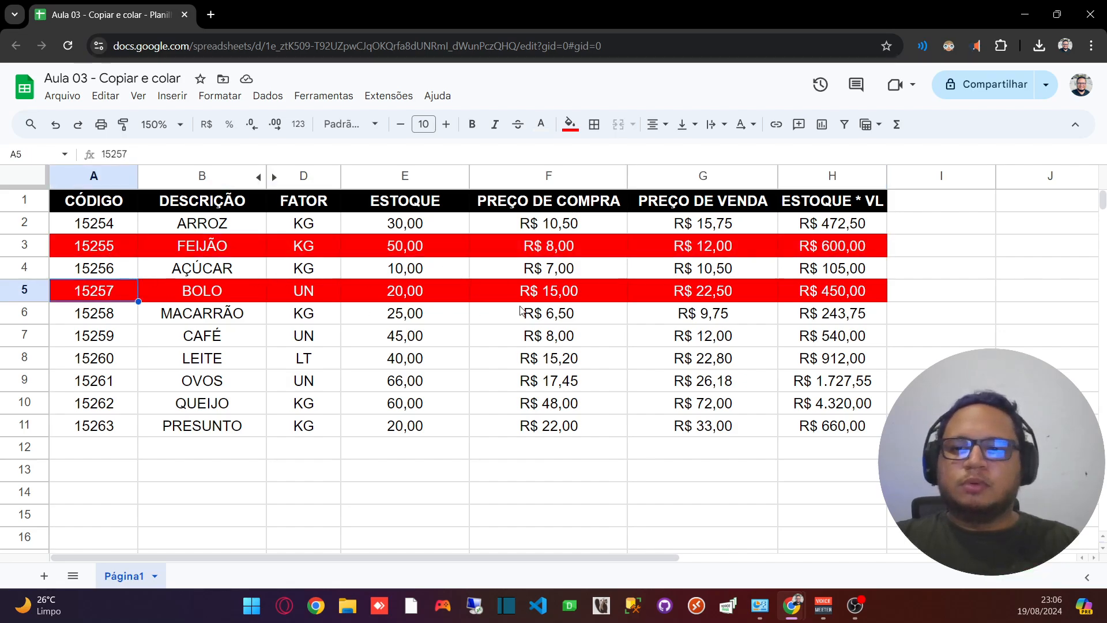
left_click(824, 295, "shift")
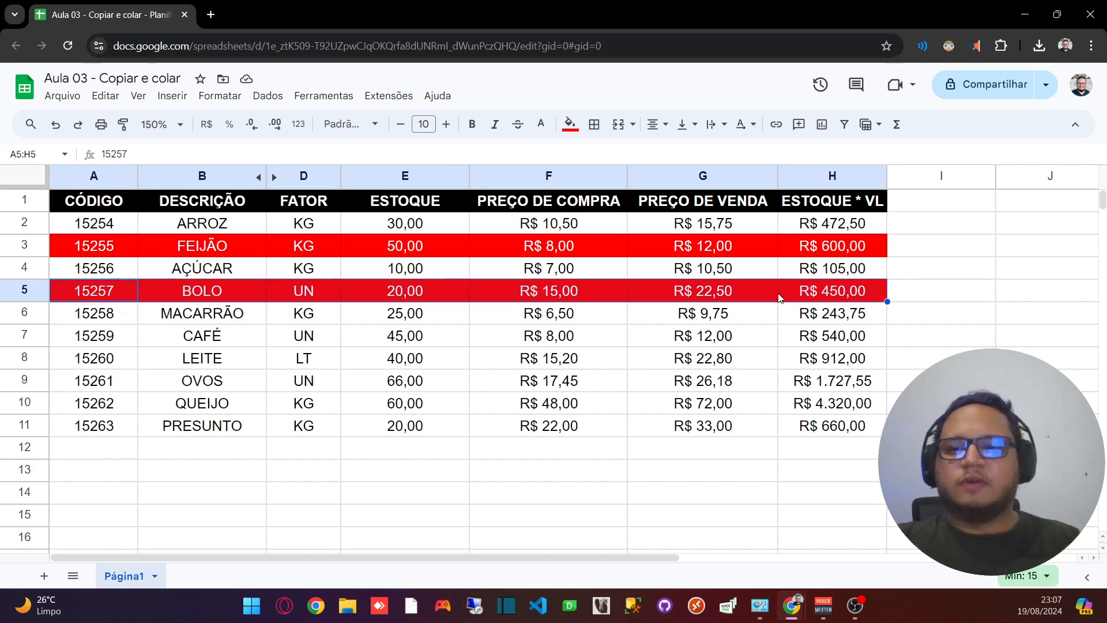
left_click(209, 355)
left_click_drag(83, 297, 638, 291)
left_click_drag(782, 289, 815, 294)
key("ctrl+c")
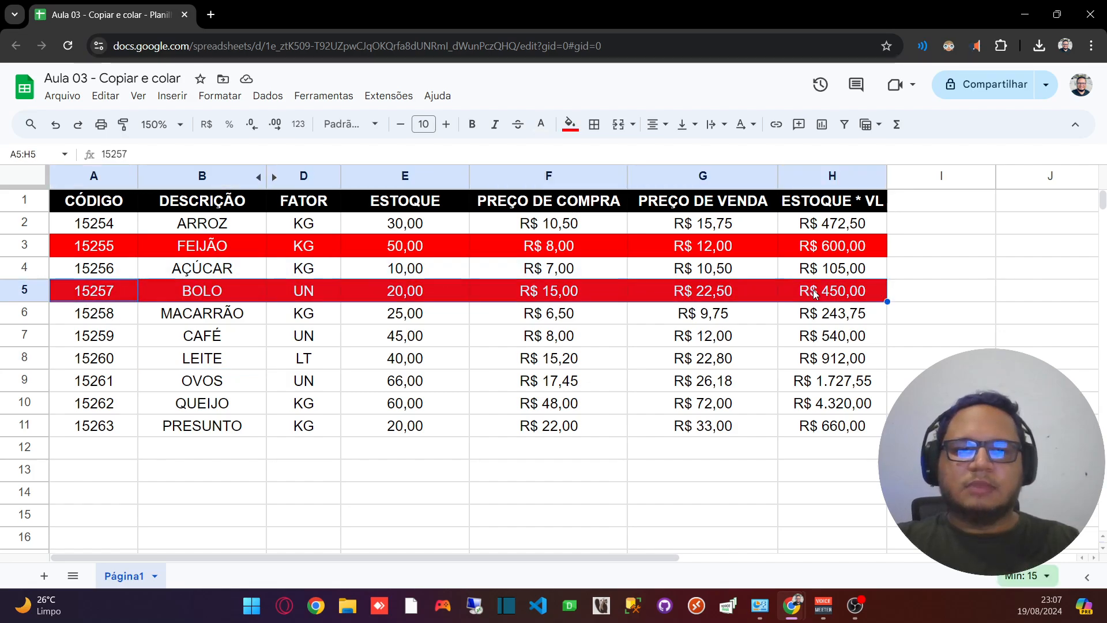
right_click(249, 288)
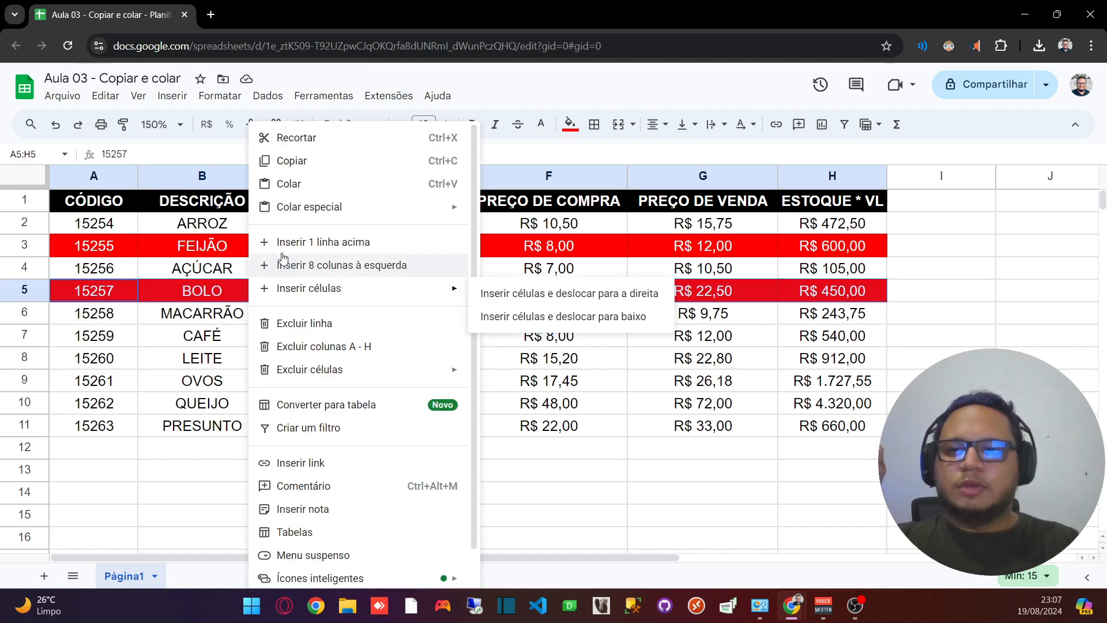
left_click(302, 161)
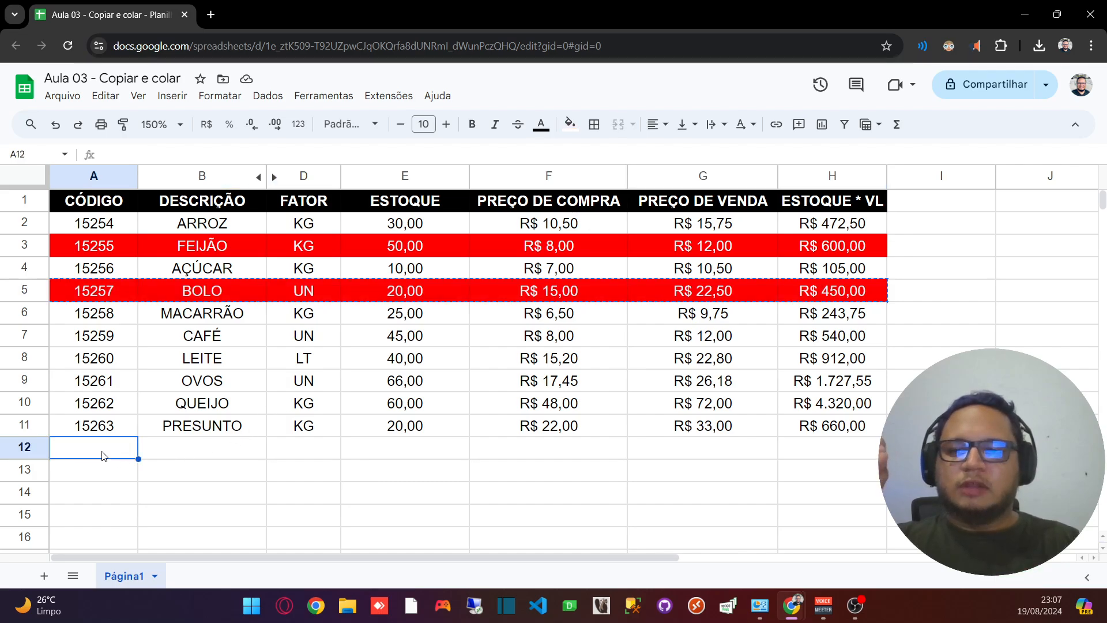
Paste only the values of the copied BOLO row into the empty cells A12:H12 below the table.
left_click_drag(104, 457, 816, 458)
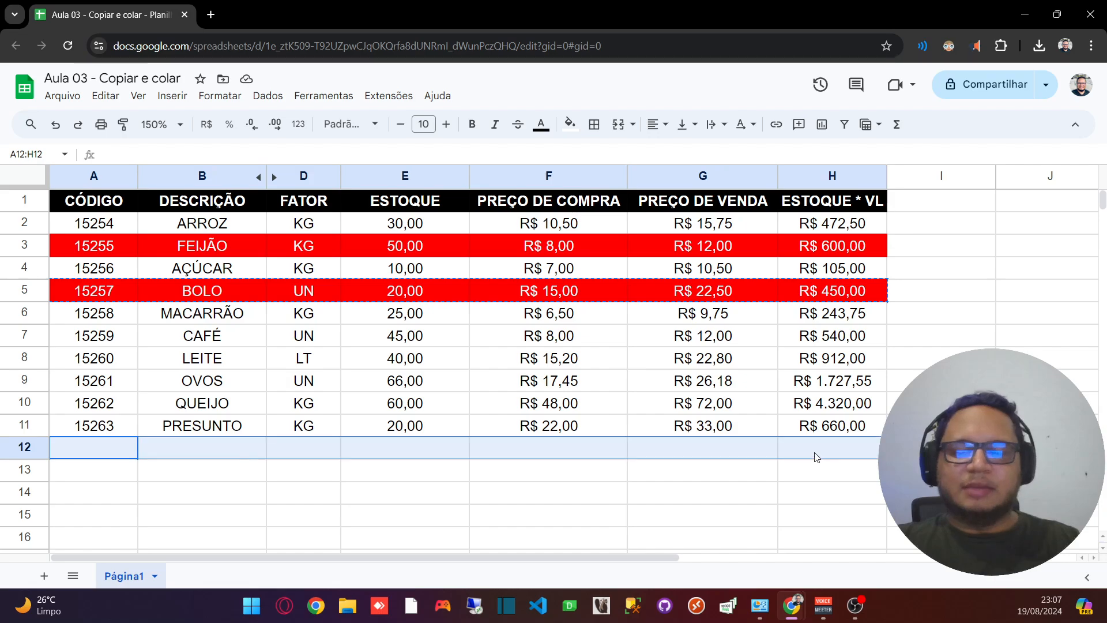
right_click(116, 456)
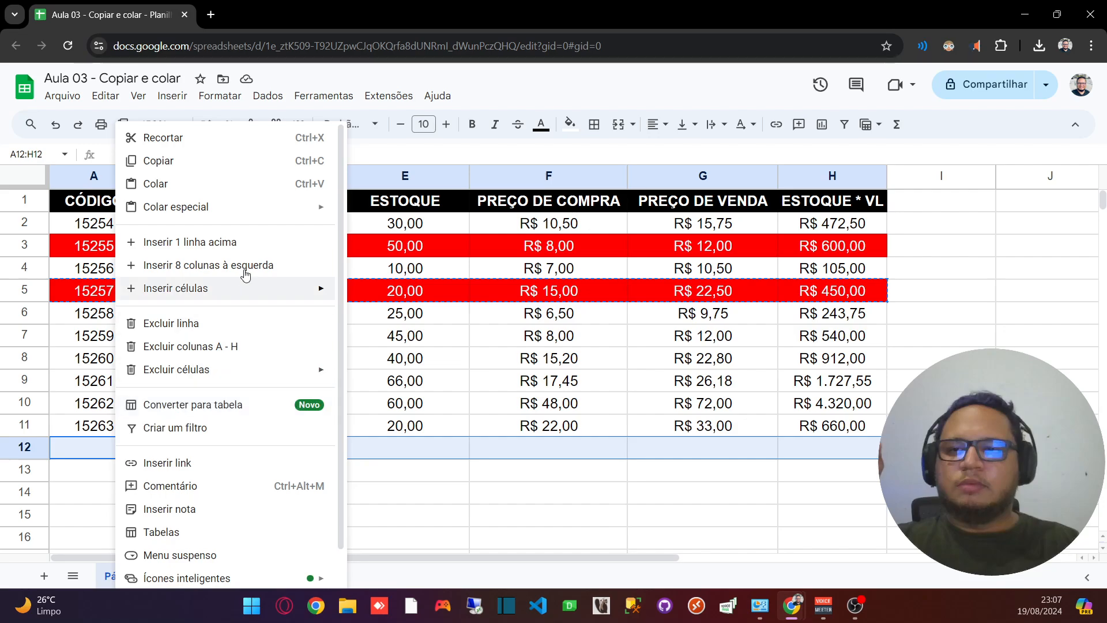
mouse_move(230, 209)
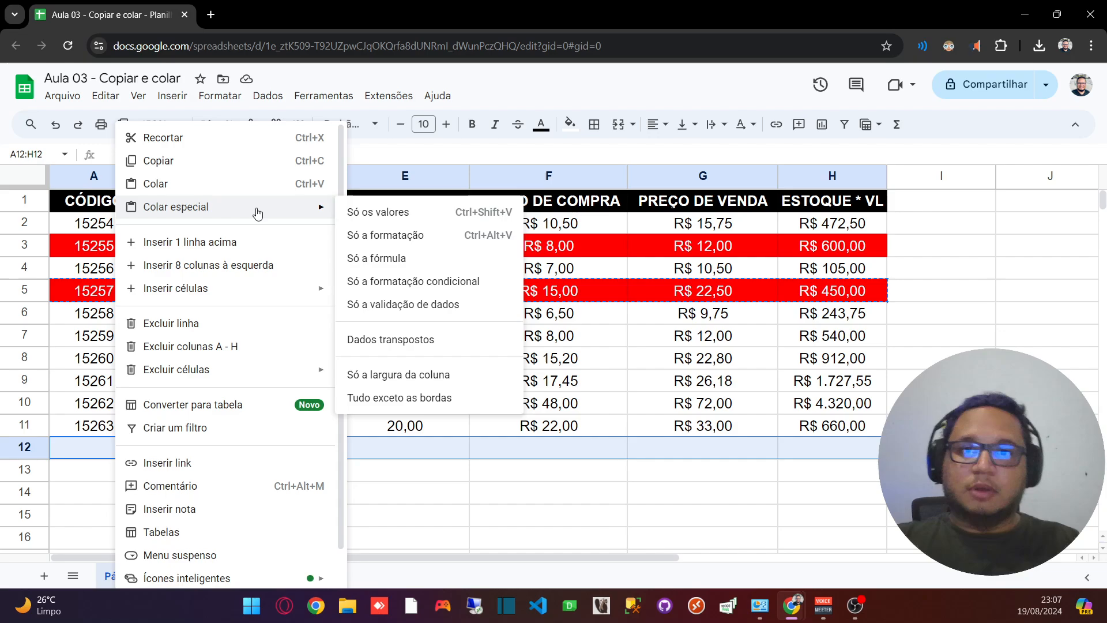
left_click(452, 214)
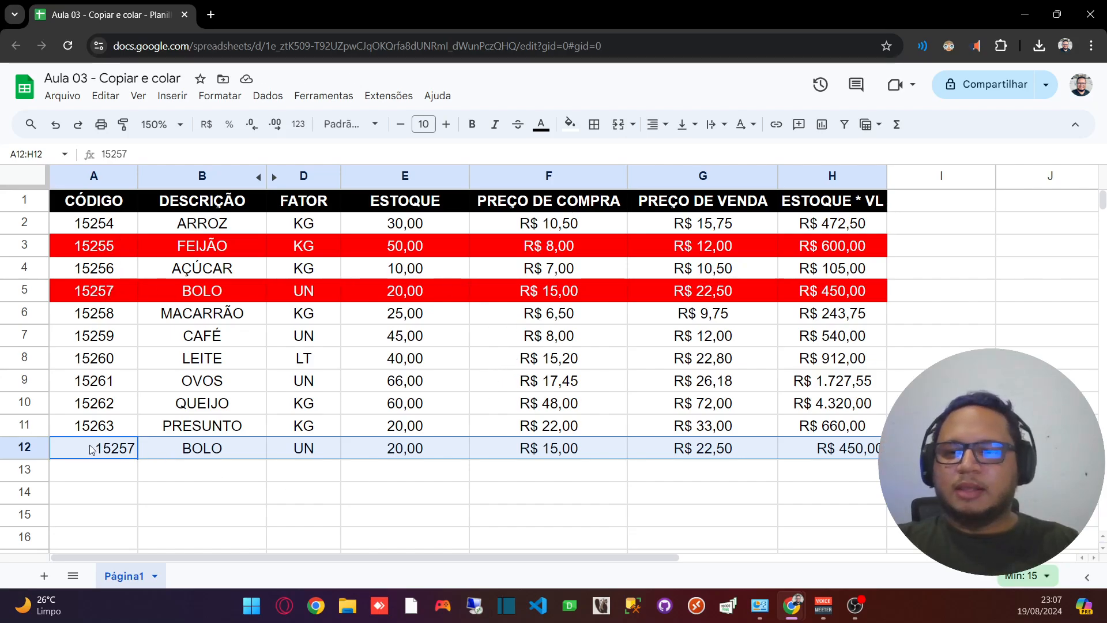
Compare the values pasted in row 12 with the original BOLO row and the other rows, checking alignment and formatting across the columns.
left_click(109, 450)
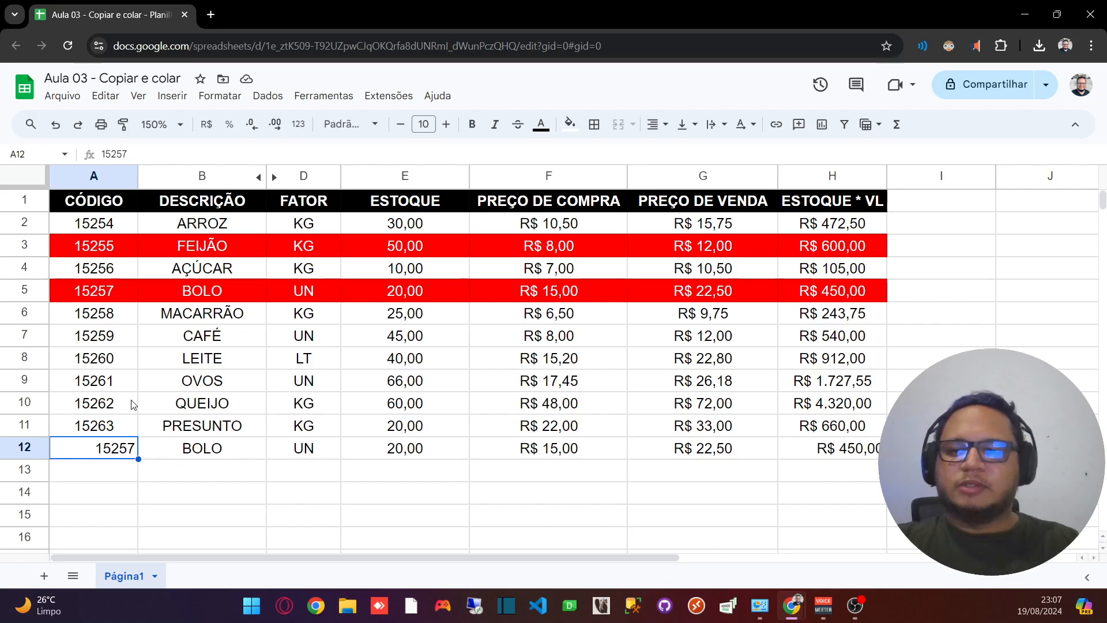
left_click_drag(113, 249, 90, 481)
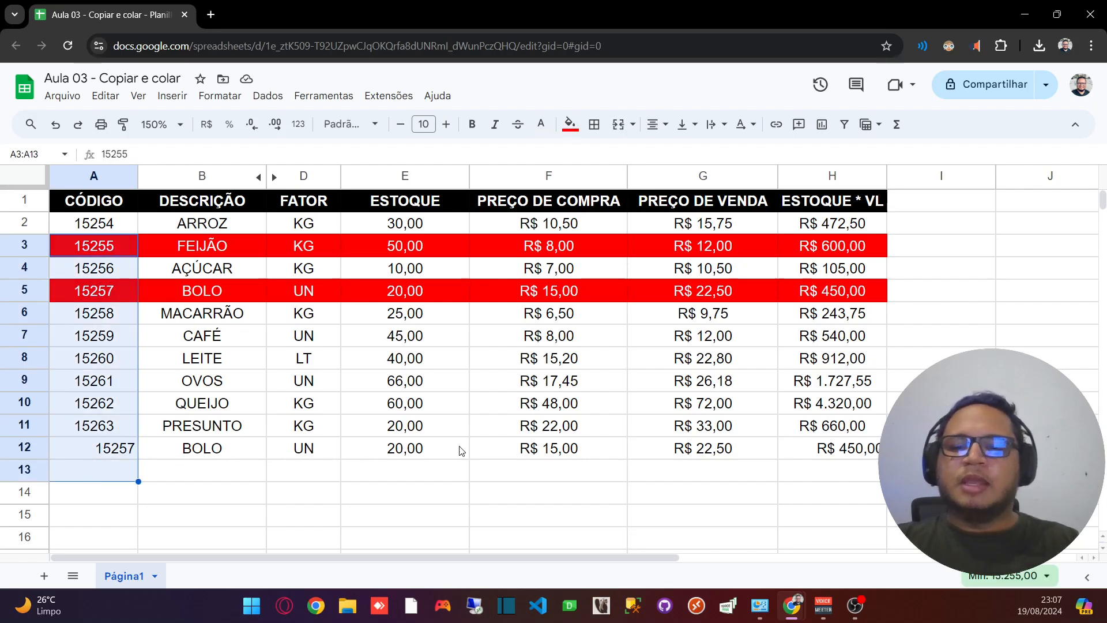
left_click_drag(837, 315, 845, 469)
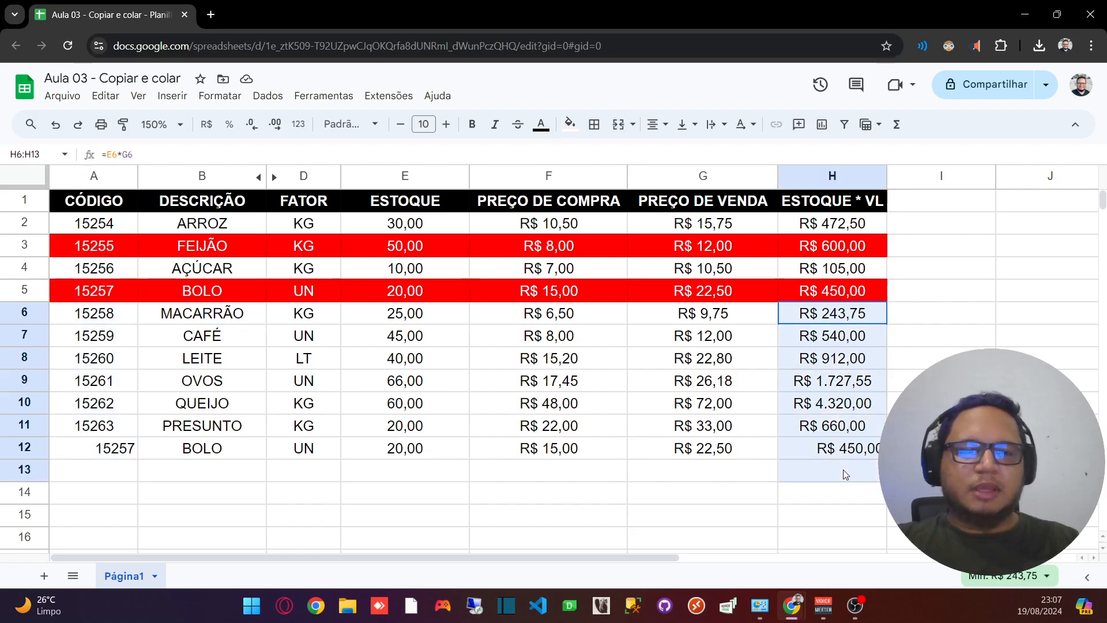
left_click(527, 479)
left_click(542, 449)
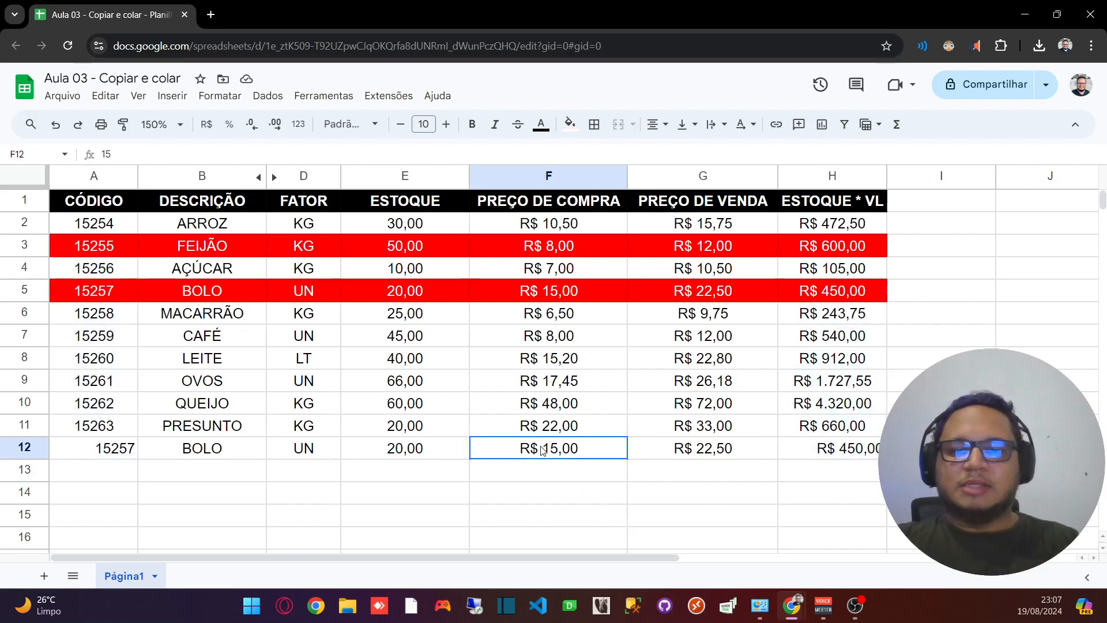
left_click(705, 456)
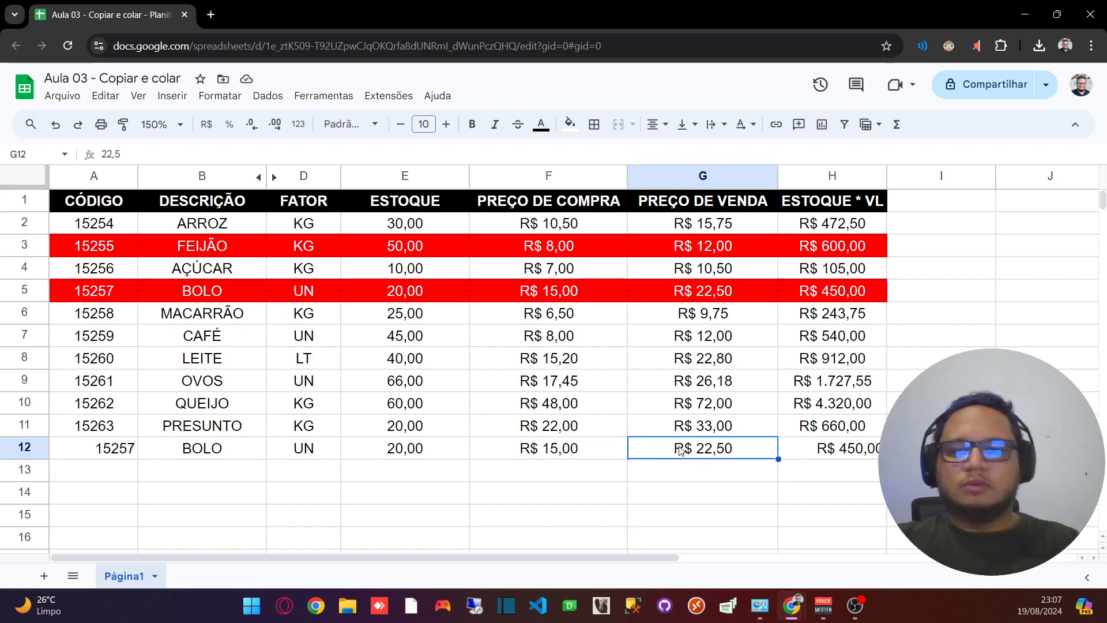
left_click_drag(104, 294, 819, 291)
left_click(85, 441)
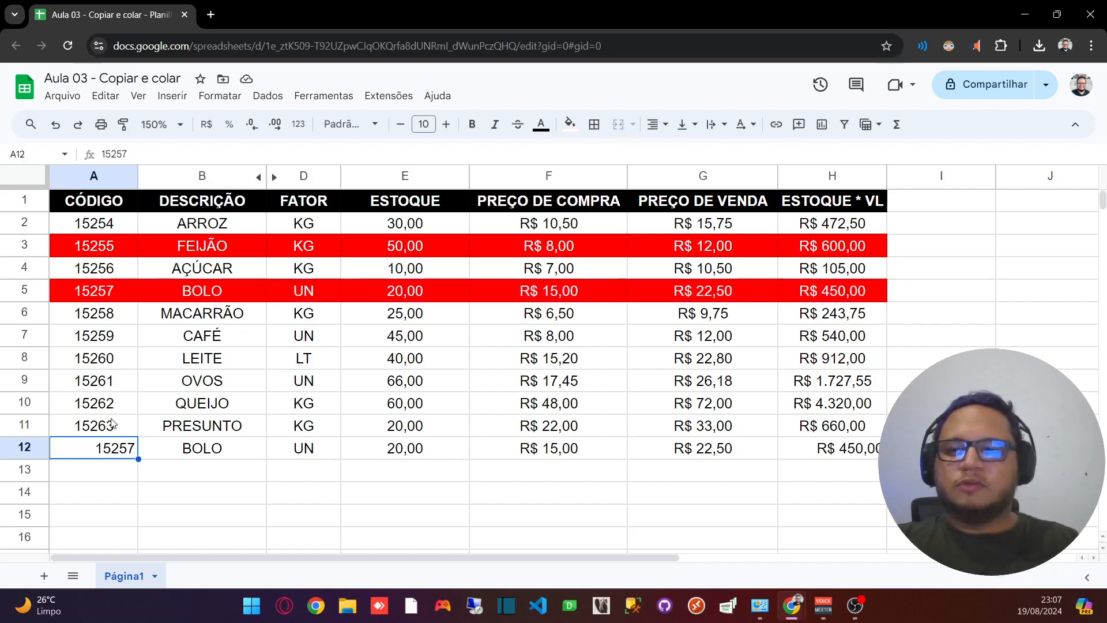
left_click_drag(93, 291, 786, 296)
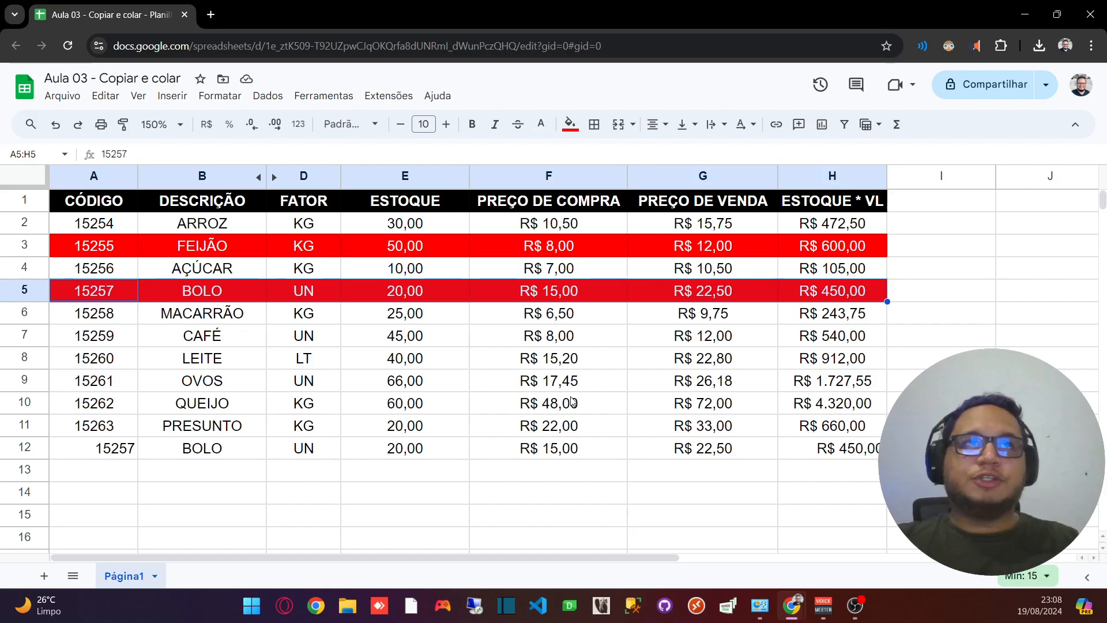
Clear the MACARRÃO row's ESTOQUE * VL cell, H6.
left_click(831, 315)
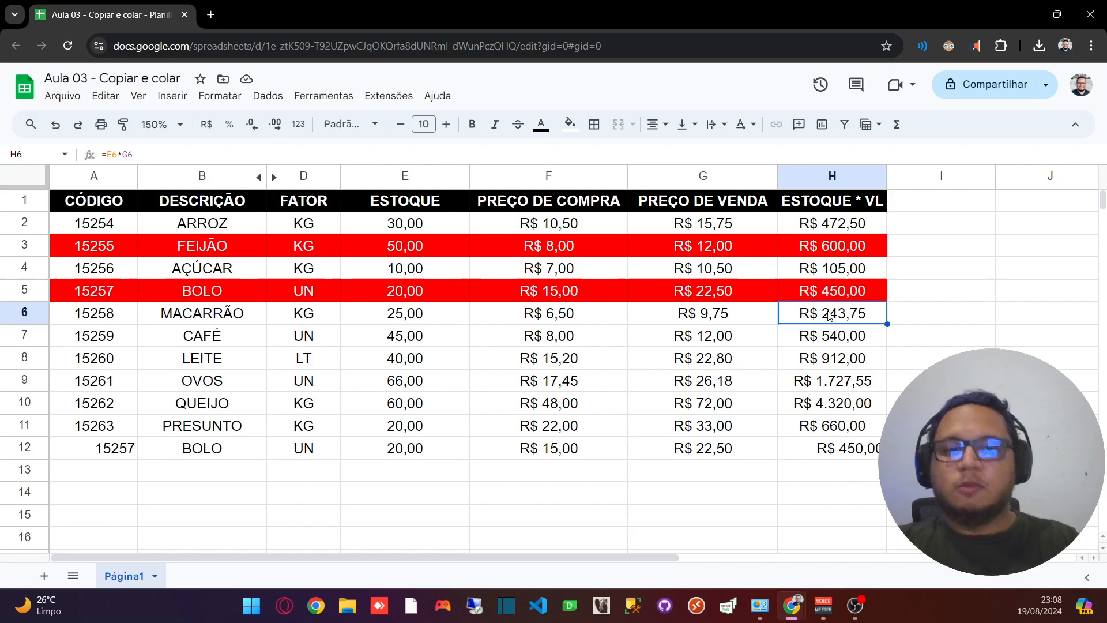
key("Delete")
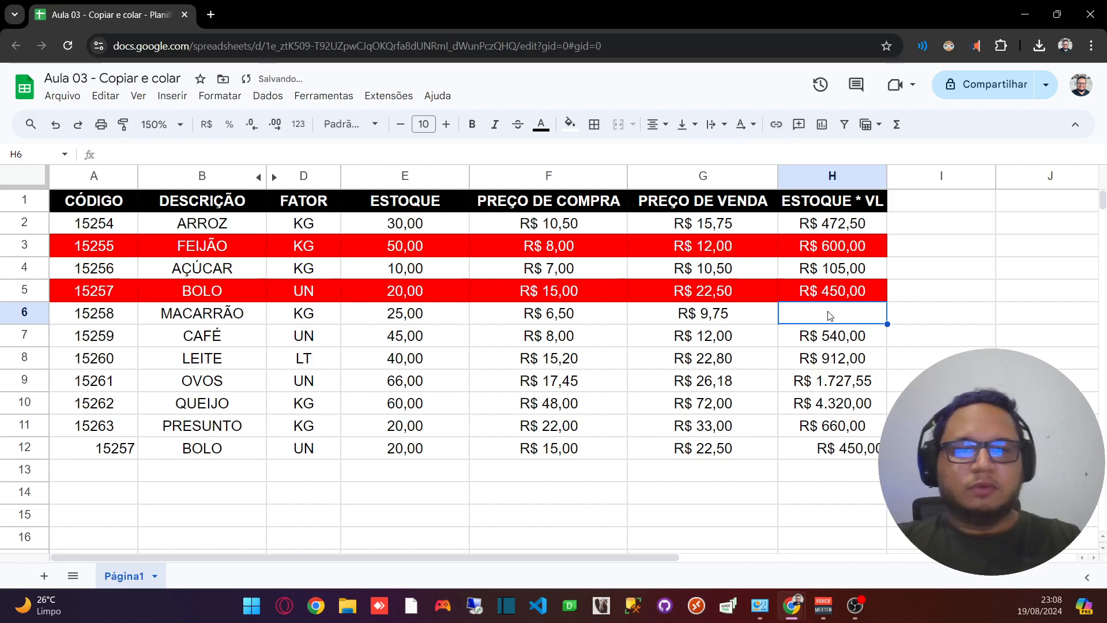
left_click(836, 274)
left_click(824, 176)
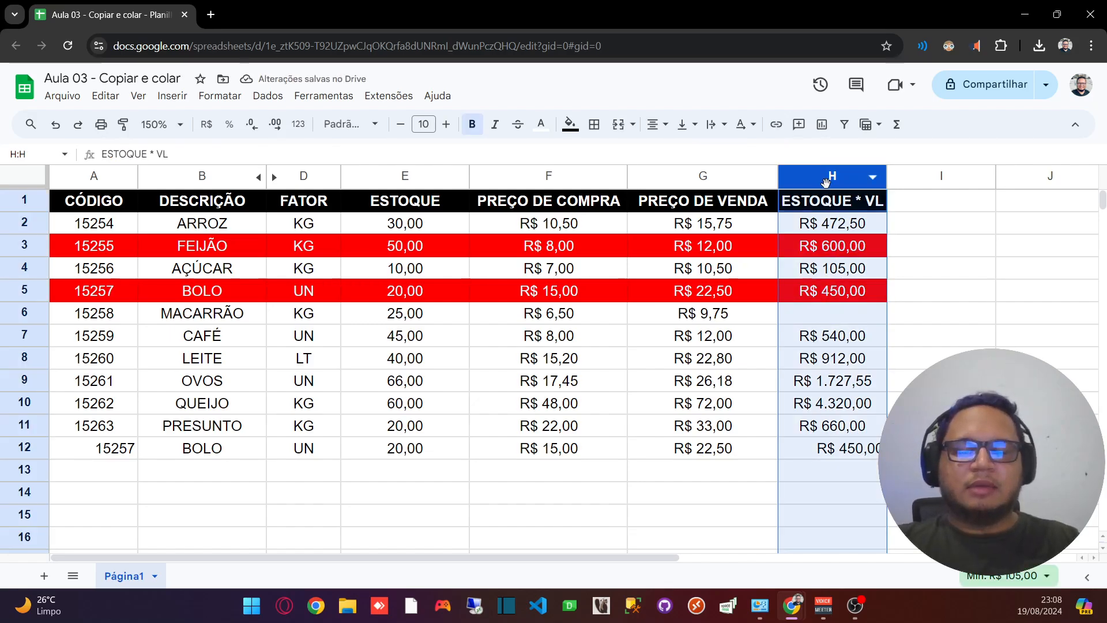
left_click(832, 320)
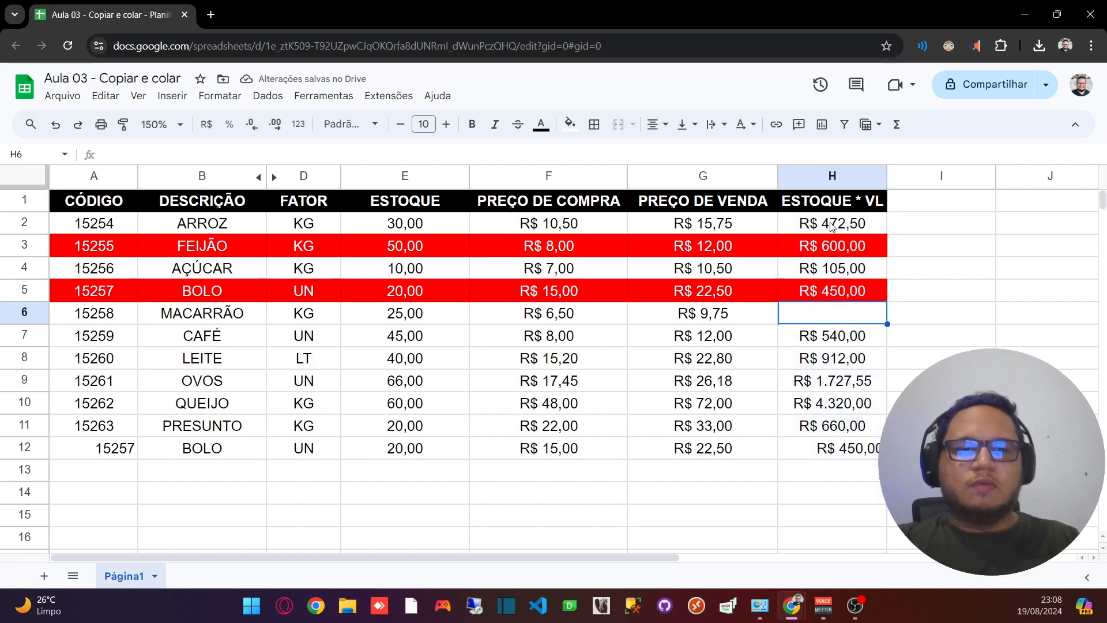
Clear all ESTOQUE * VL cells below the ARROZ row, H3:H12.
left_click_drag(832, 226, 832, 242)
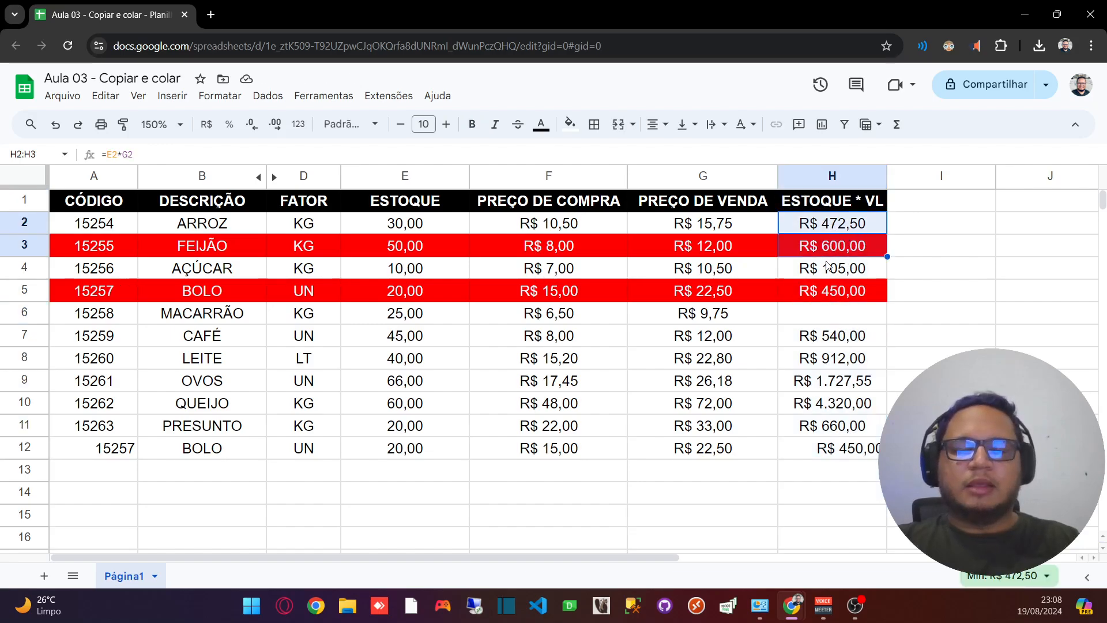
left_click(830, 229)
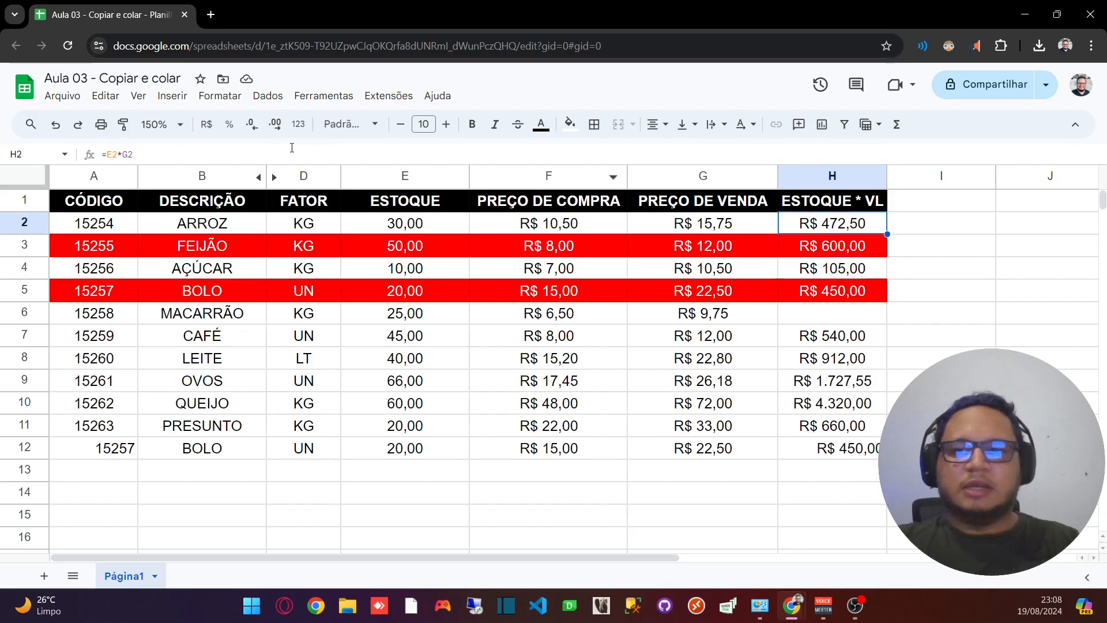
triple_click(150, 153)
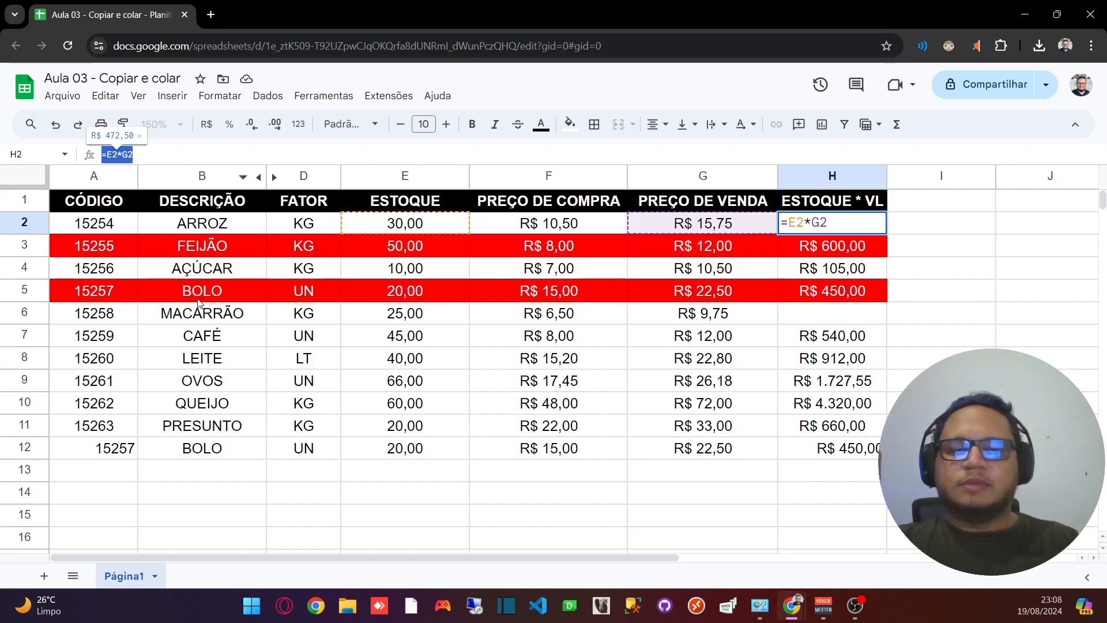
key("Return")
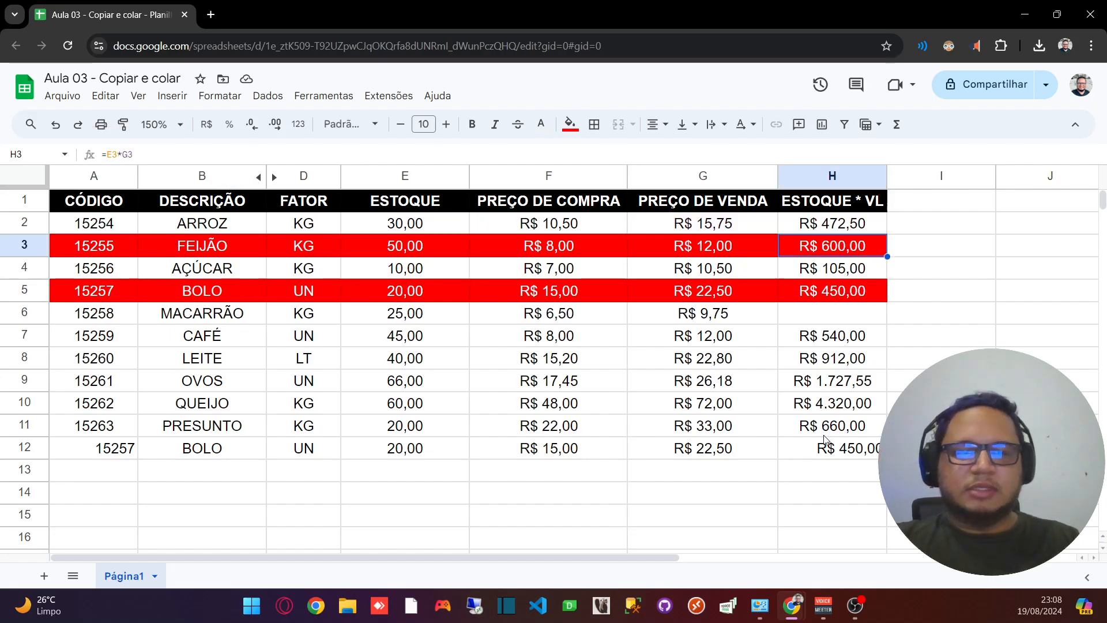
left_click(828, 452, "shift")
key("Delete")
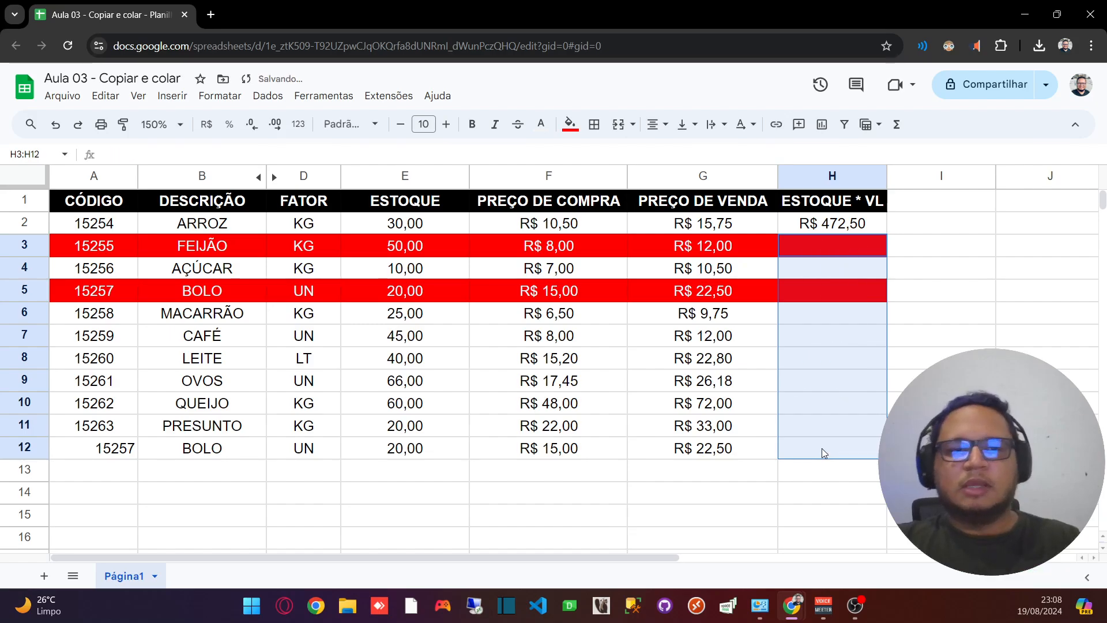
Examine the ARROZ row's ESTOQUE * VL formula in H2 together with the cells it references, E2 and G2.
left_click(834, 225)
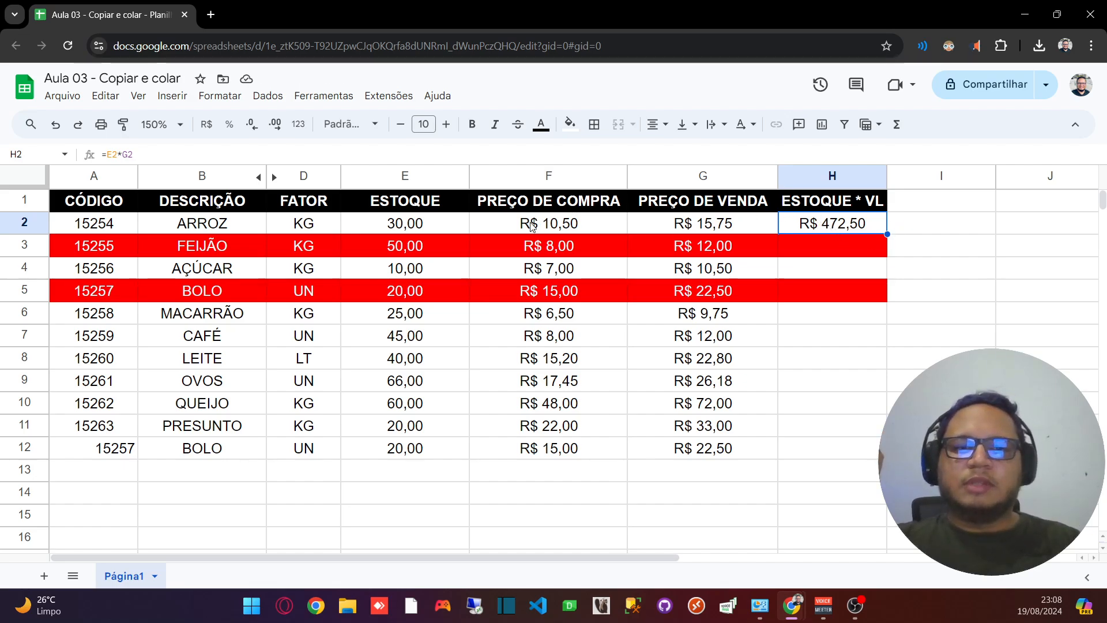
left_click(117, 154)
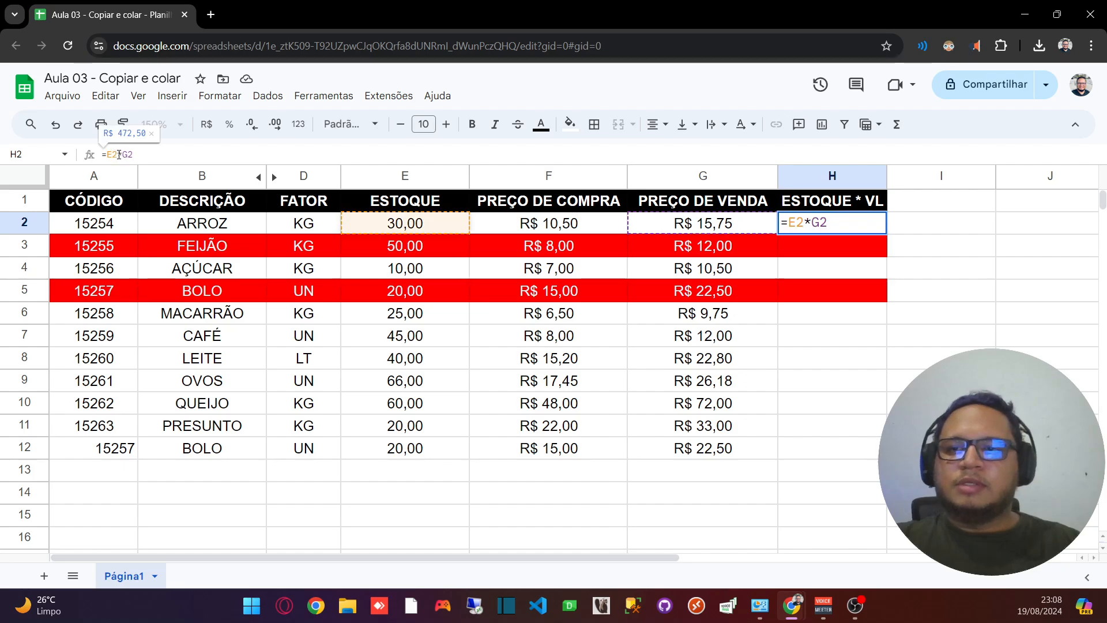
left_click_drag(117, 155, 138, 155)
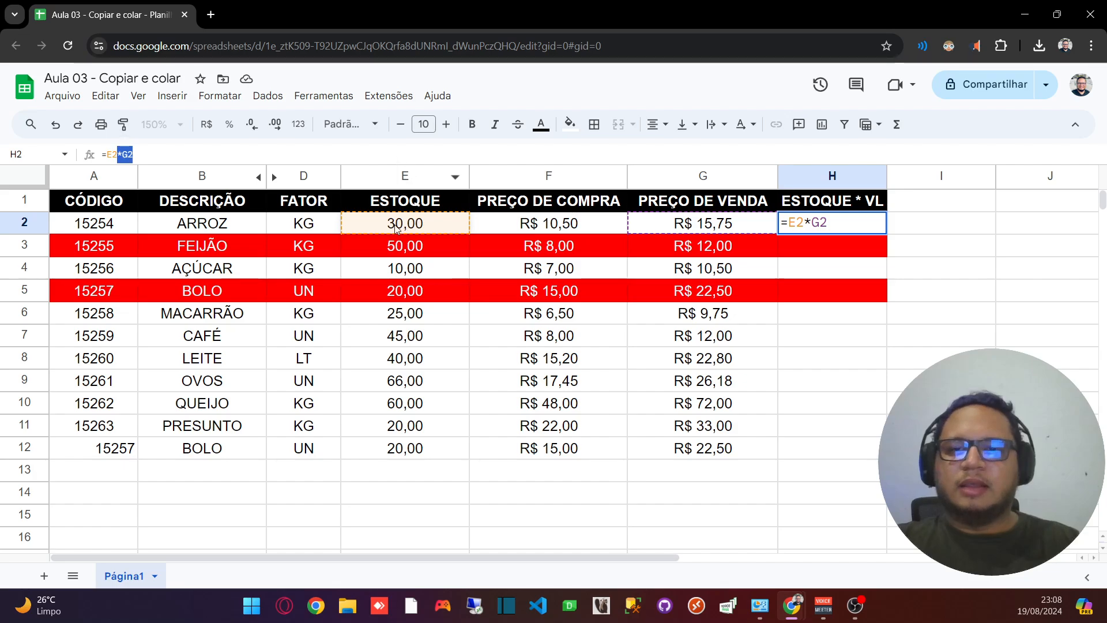
left_click(416, 223)
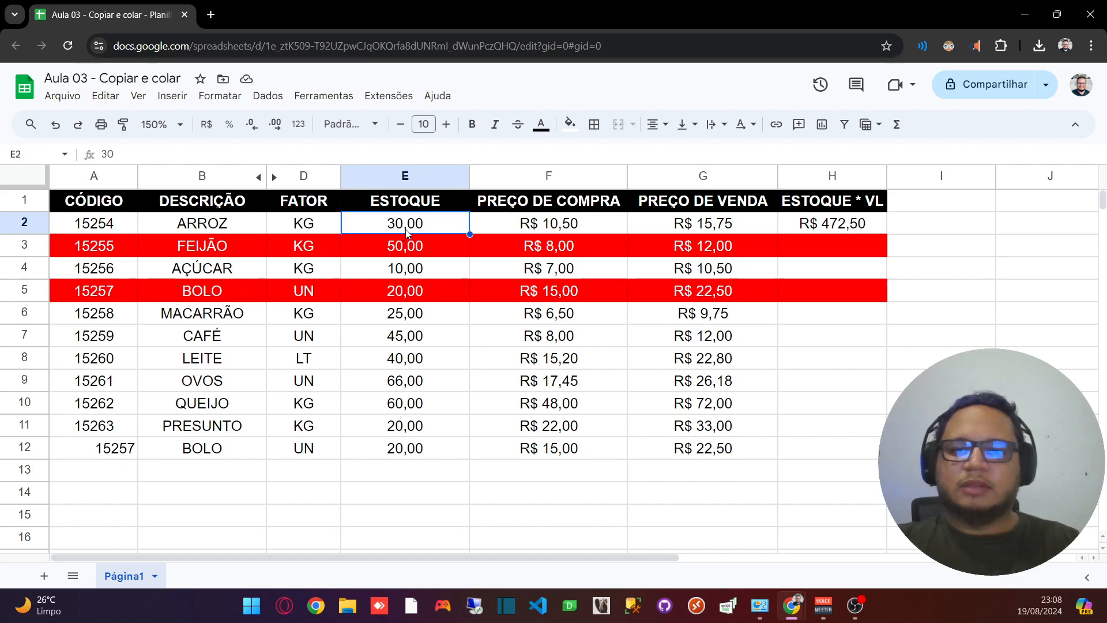
left_click(825, 222)
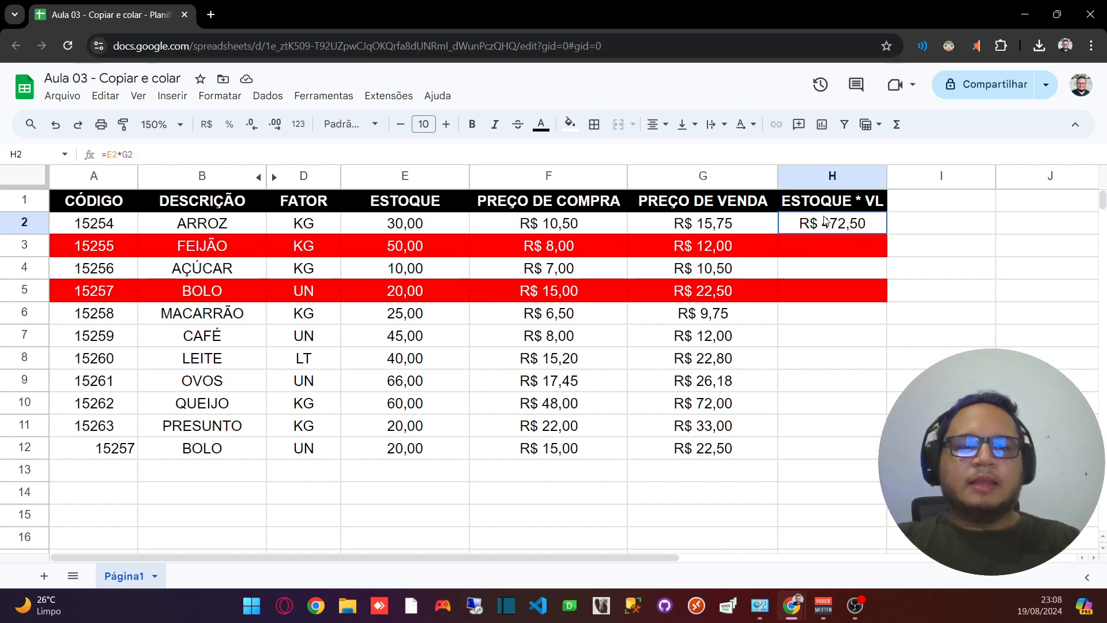
left_click(707, 226)
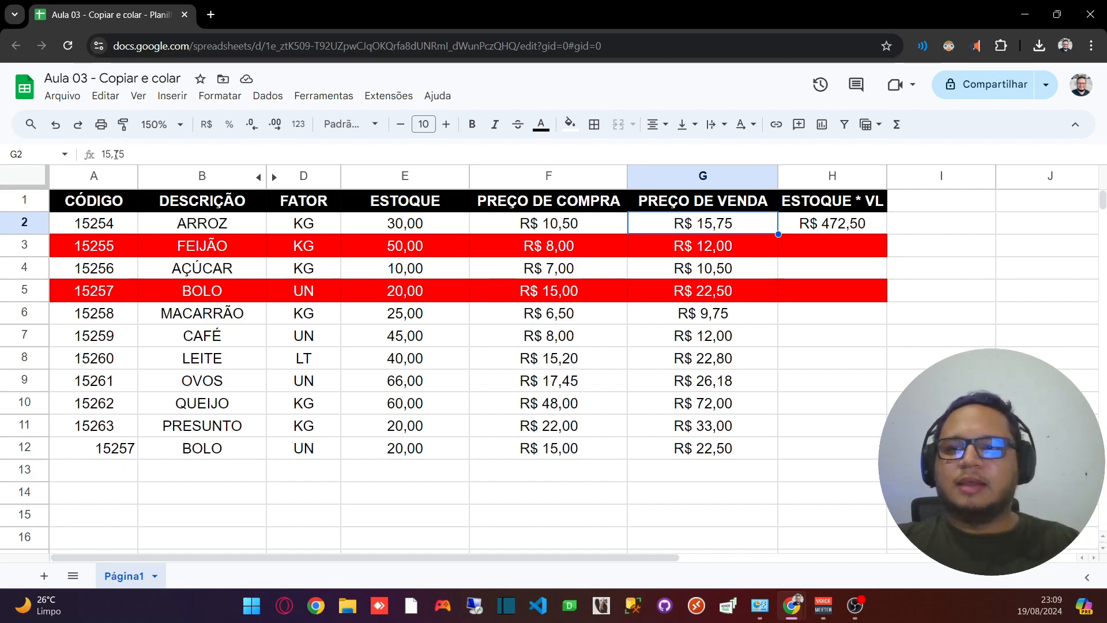
left_click(851, 230)
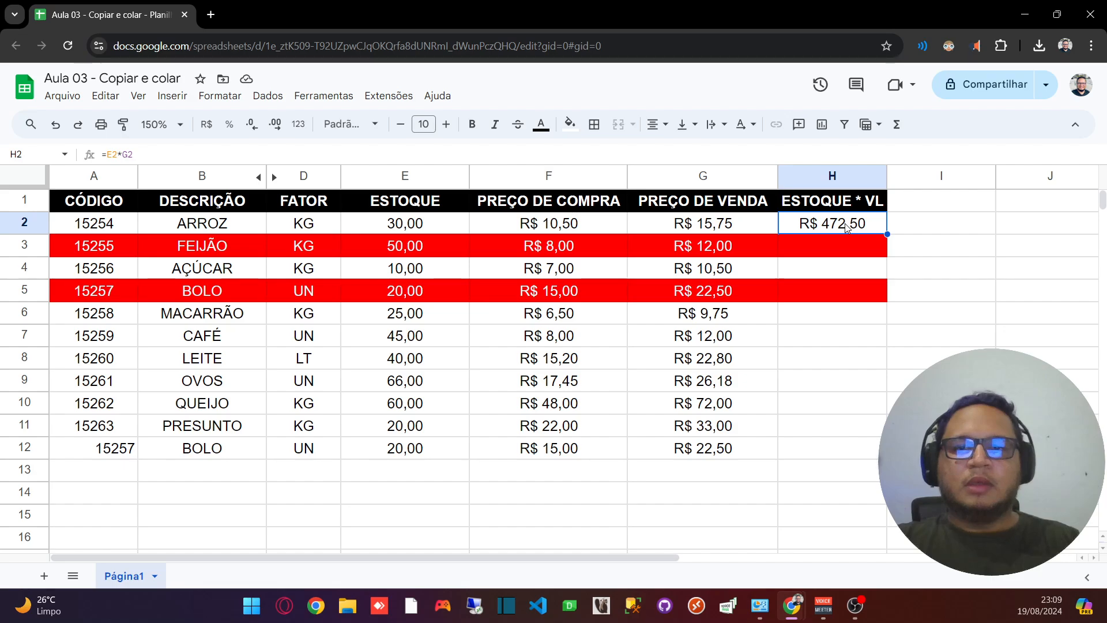
triple_click(117, 154)
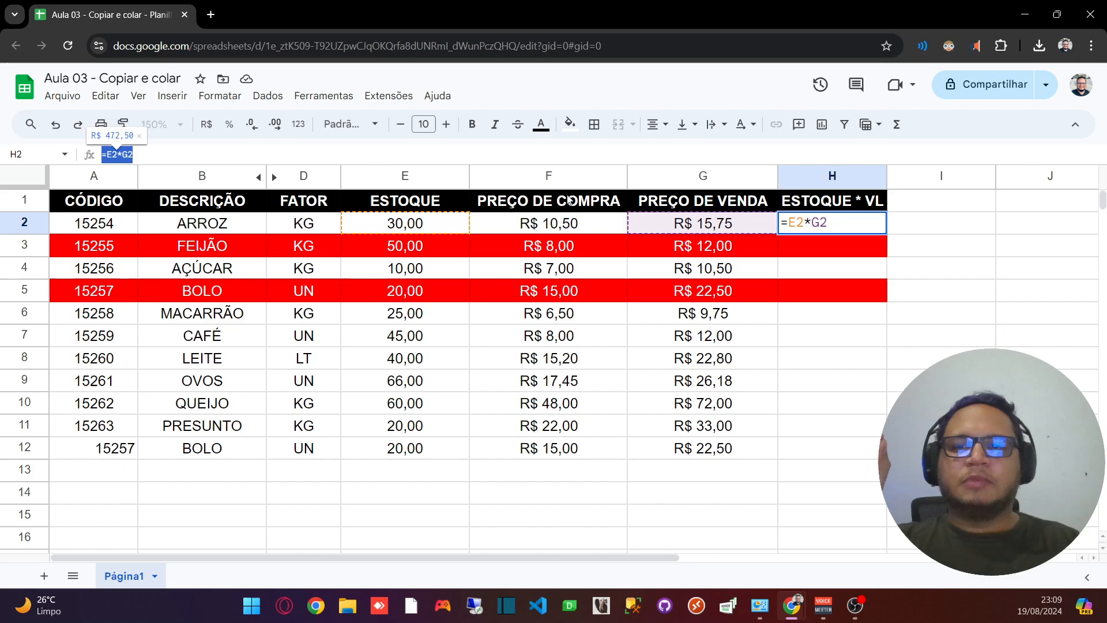
left_click(825, 268)
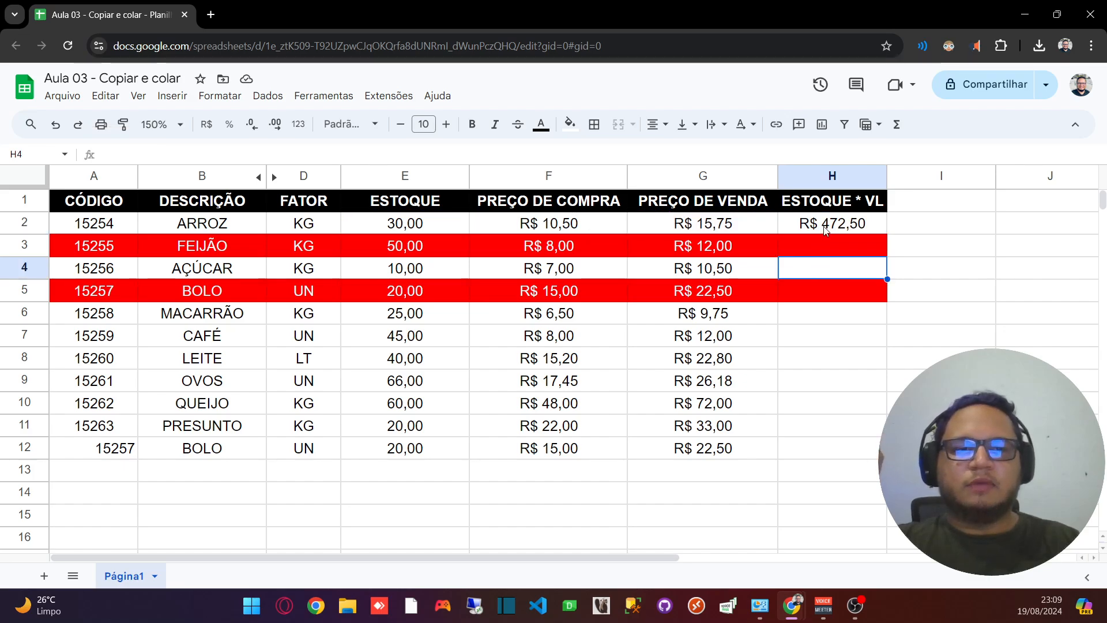
Copy the ARROZ row's ESTOQUE * VL cell H2, paste only its formula into H3, and inspect the pasted formula.
left_click(825, 227)
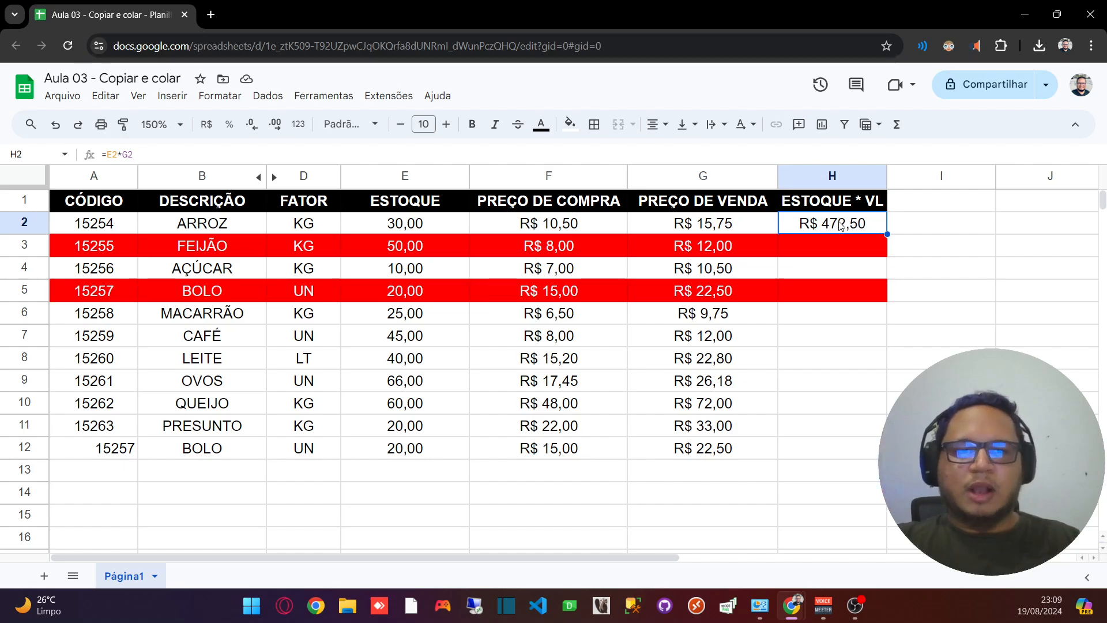
right_click(793, 220)
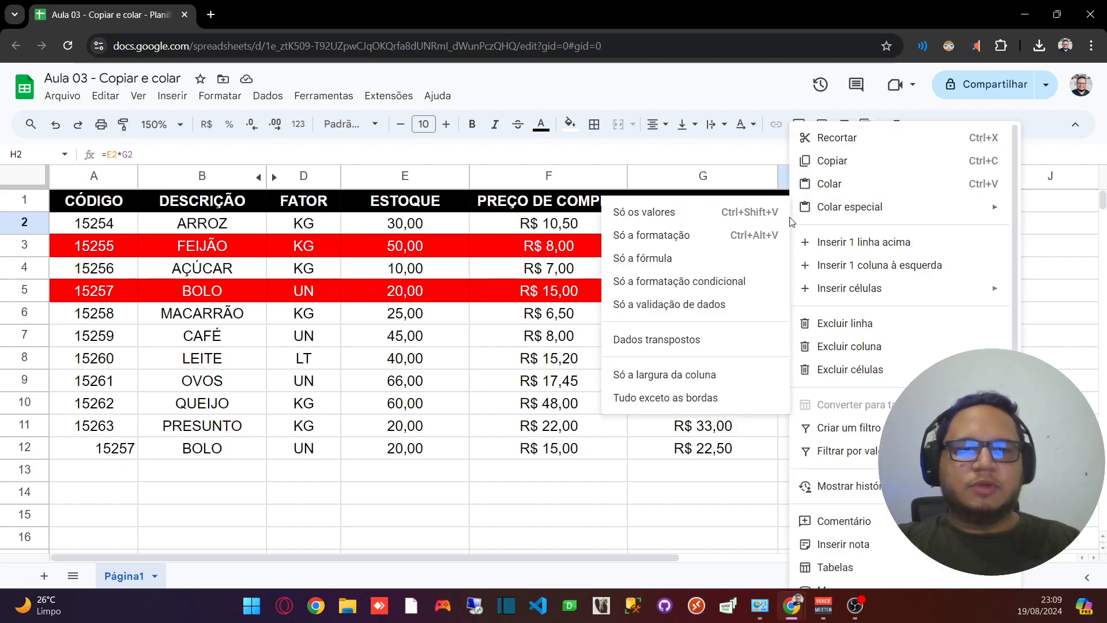
left_click(853, 162)
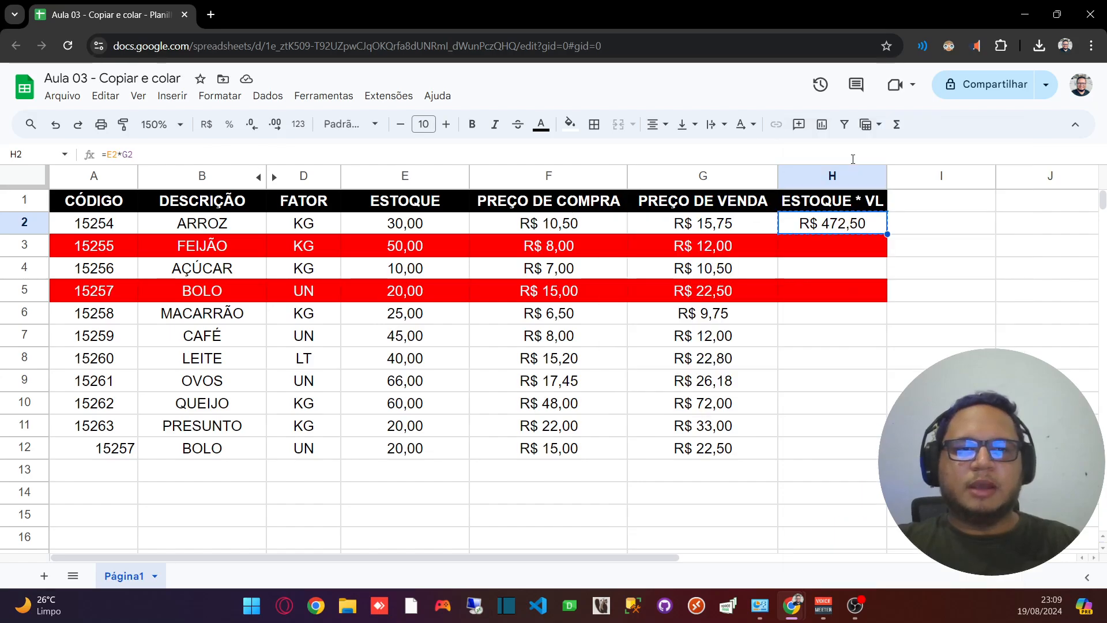
left_click(812, 243)
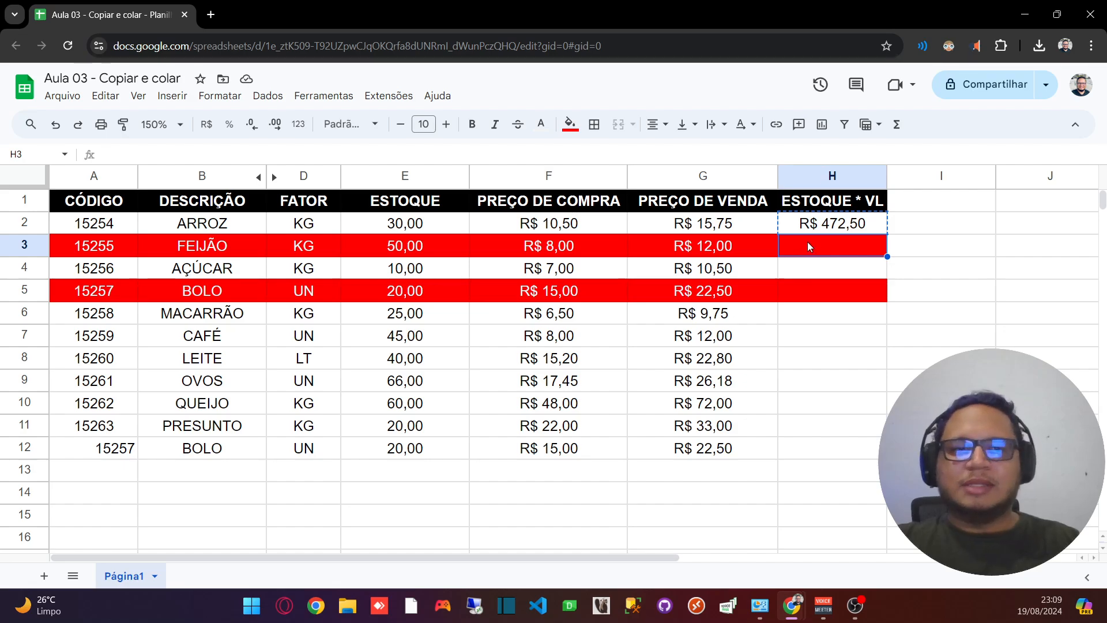
right_click(800, 246)
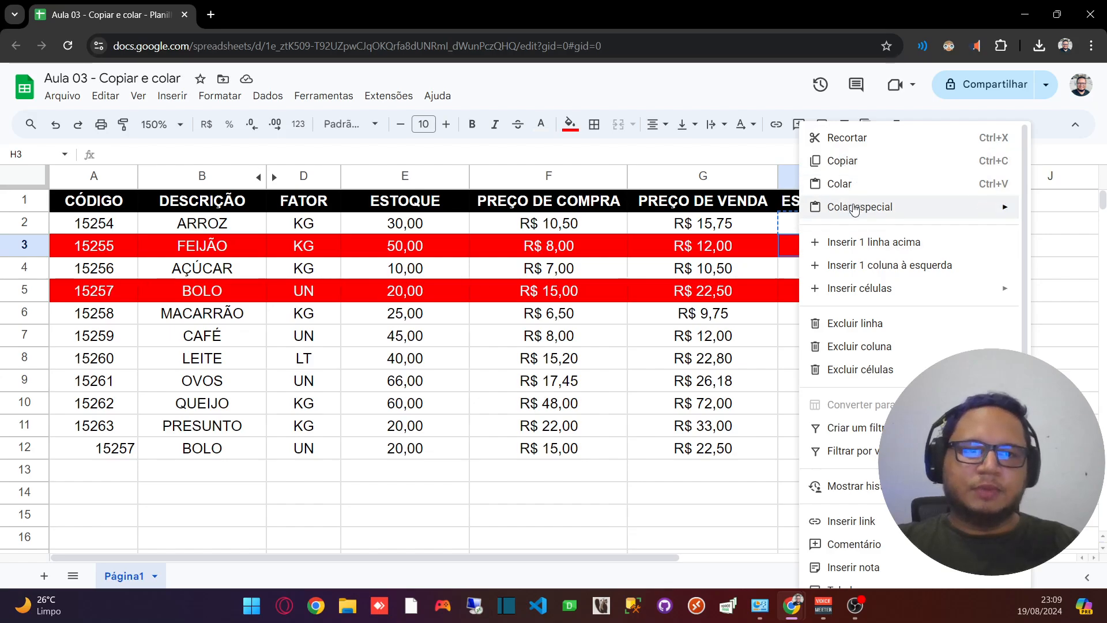
mouse_move(882, 211)
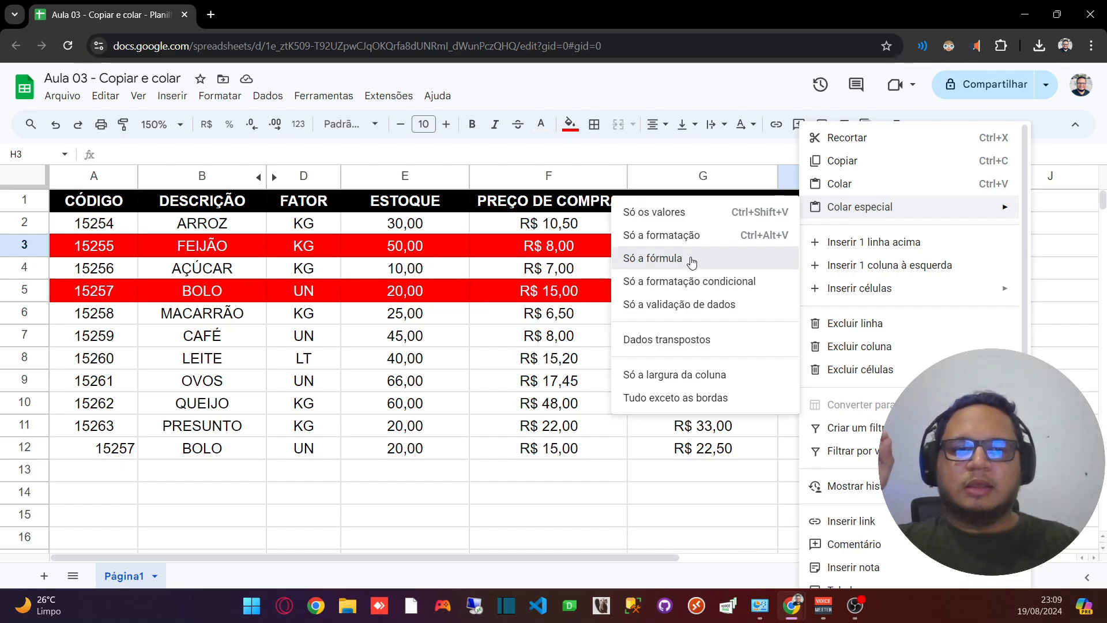
left_click(652, 258)
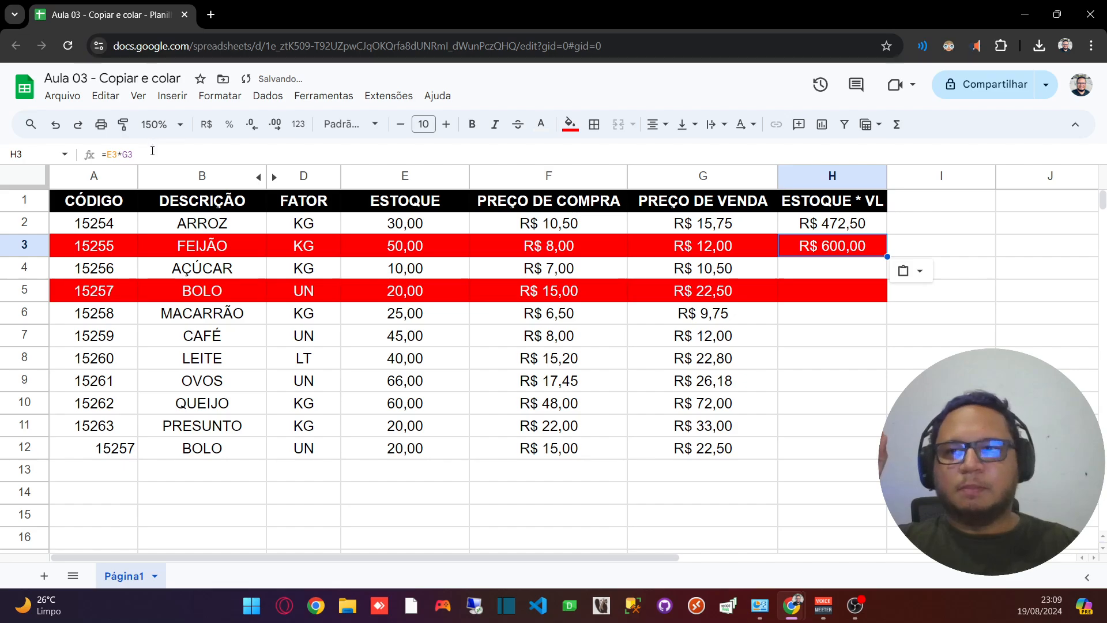
left_click(135, 153)
left_click_drag(134, 154, 99, 154)
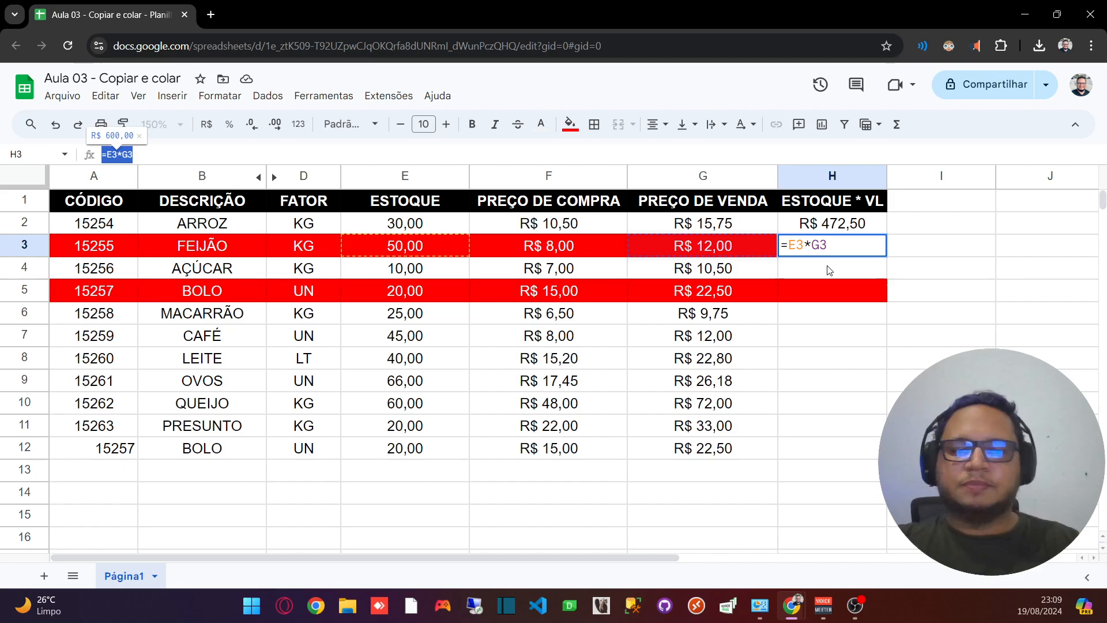
key("Return")
Try autofilling the FEIJÃO row's ESTOQUE * VL cell from H3 down to H9, and undo the fill.
left_click(837, 252)
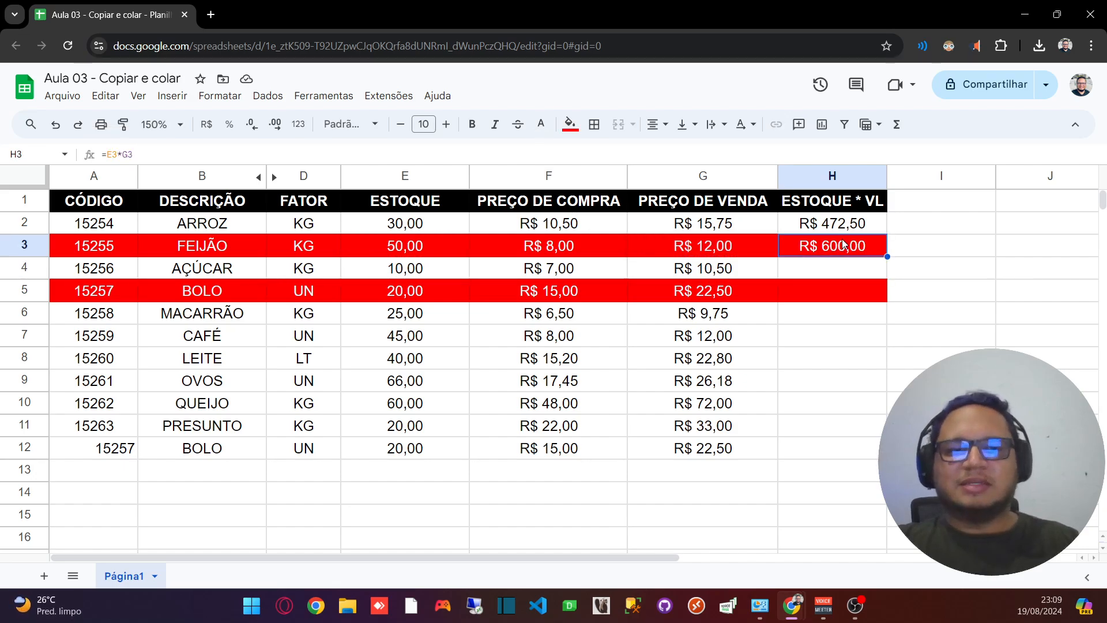
left_click_drag(889, 256, 868, 379)
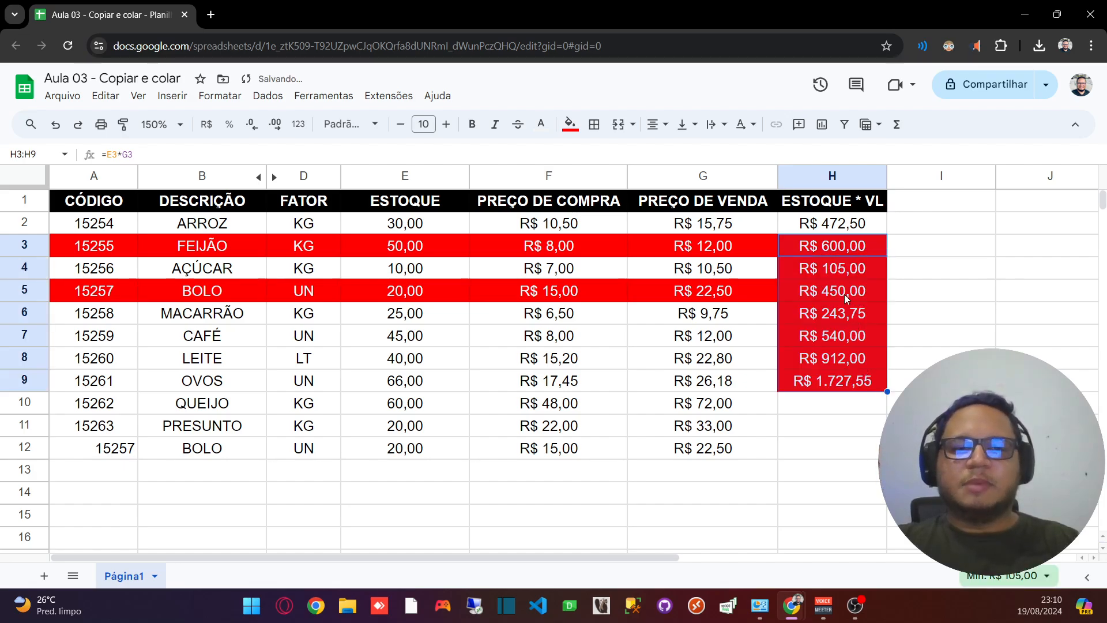
left_click(831, 271)
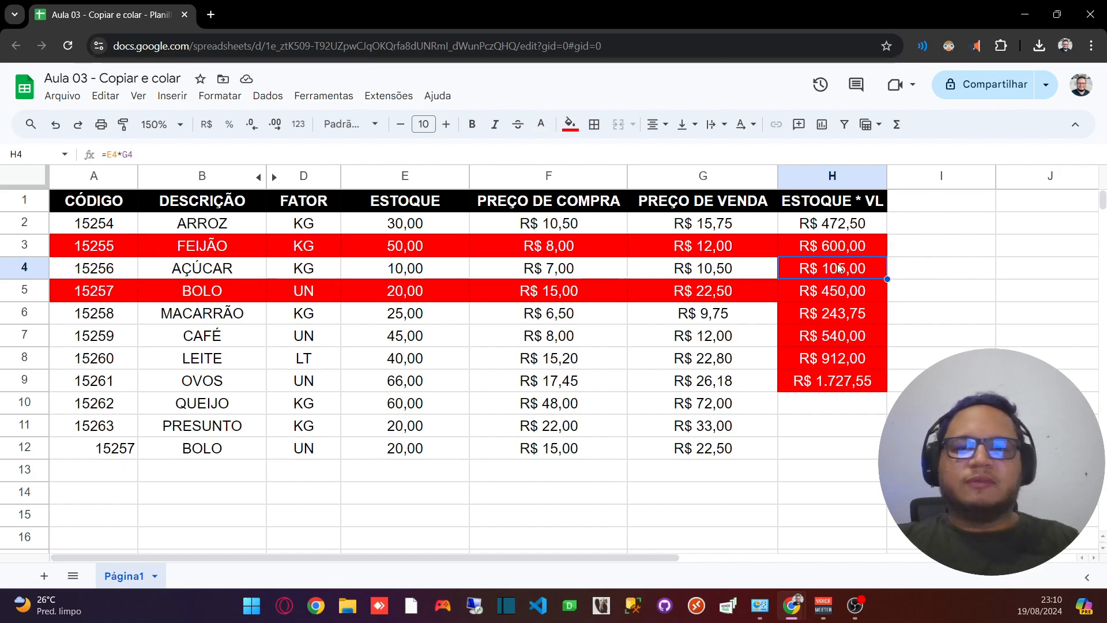
left_click(819, 248)
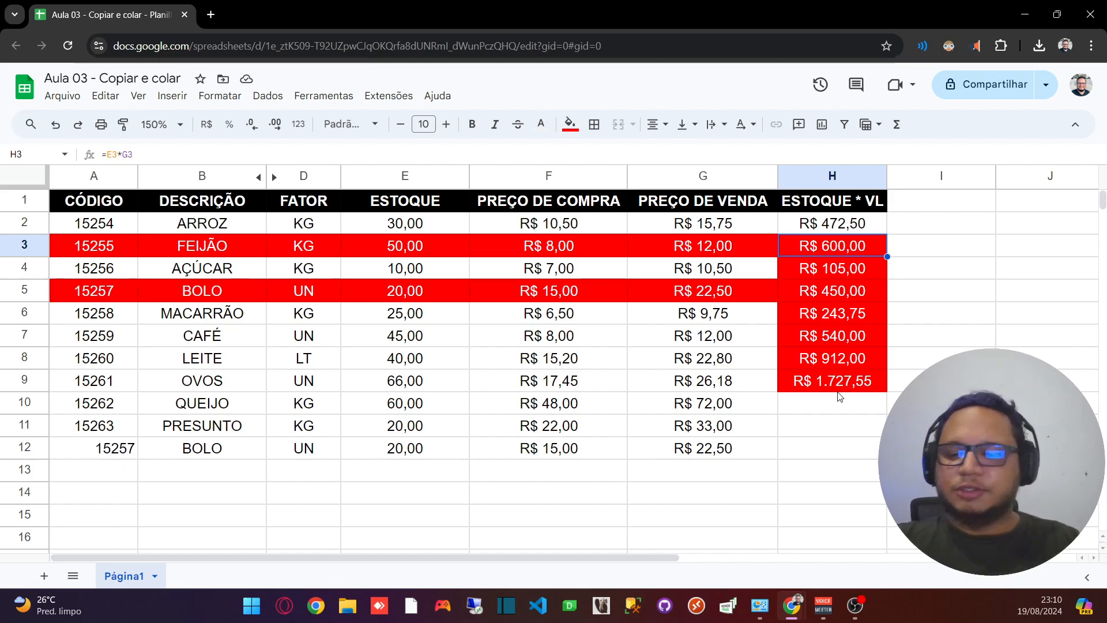
key("ctrl+z")
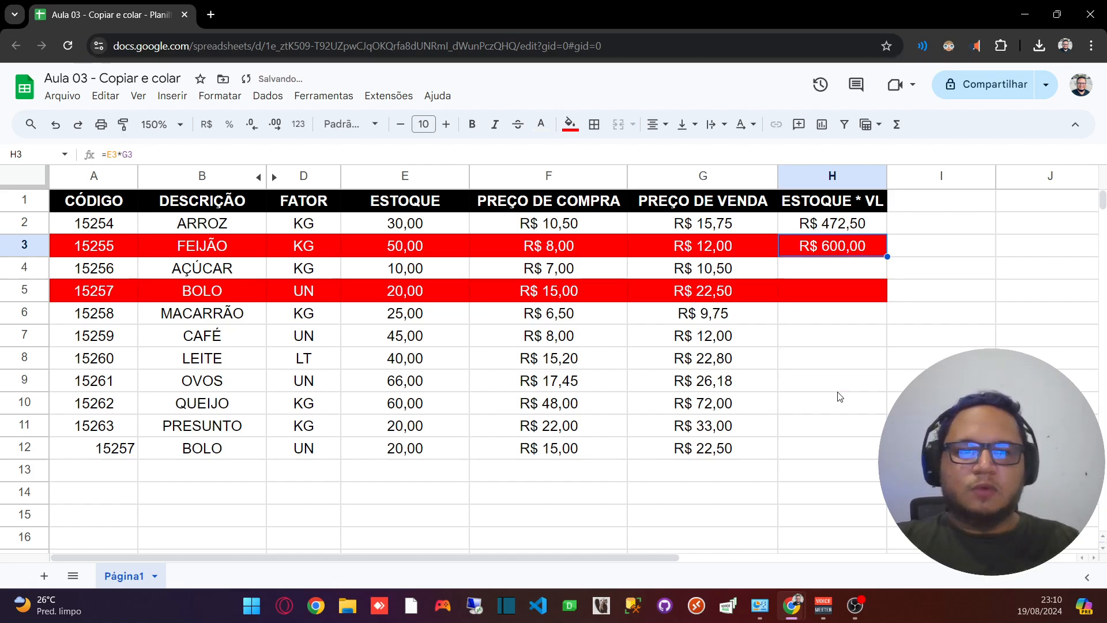
Copy the FEIJÃO row's ESTOQUE * VL cell H3 and paste only its formula into the AÇÚCAR row's cell H4.
right_click(831, 254)
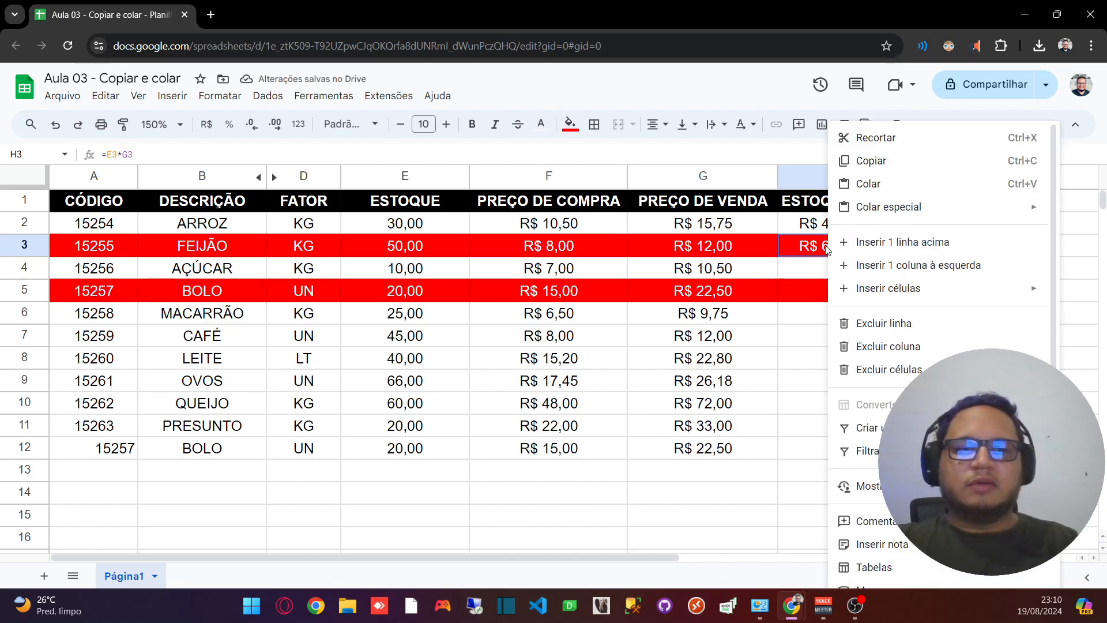
left_click(868, 161)
left_click(815, 277)
right_click(800, 272)
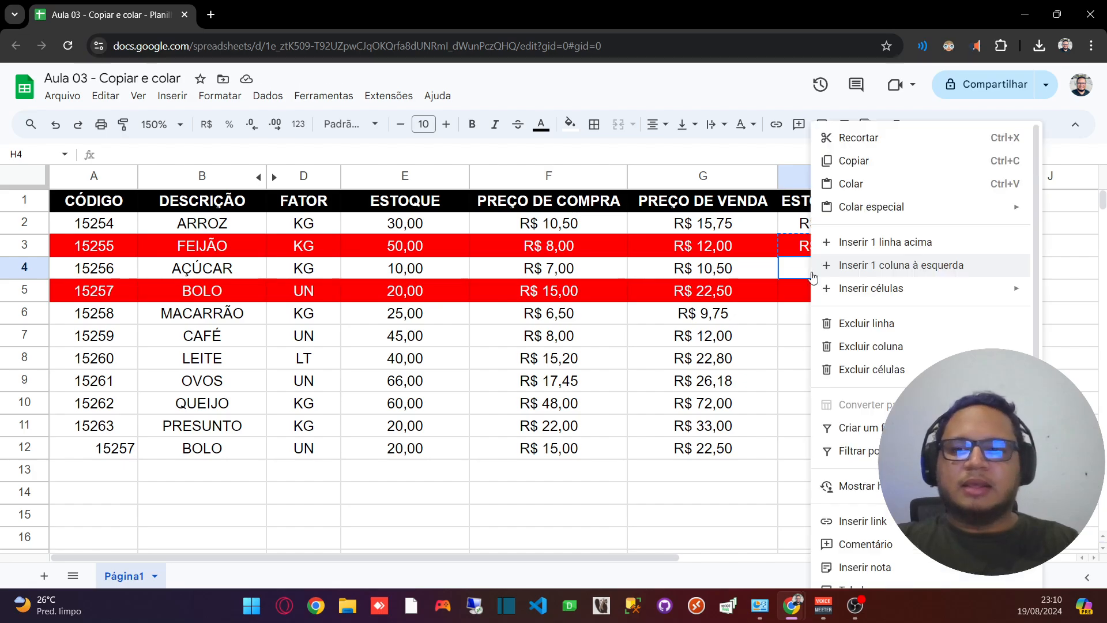
mouse_move(848, 206)
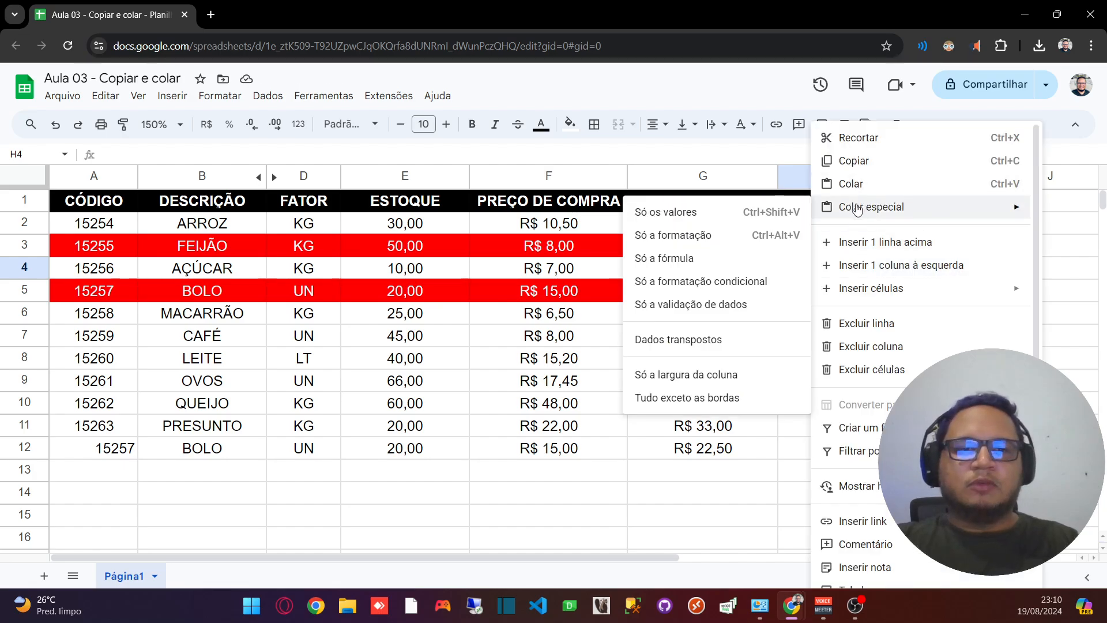
left_click(721, 263)
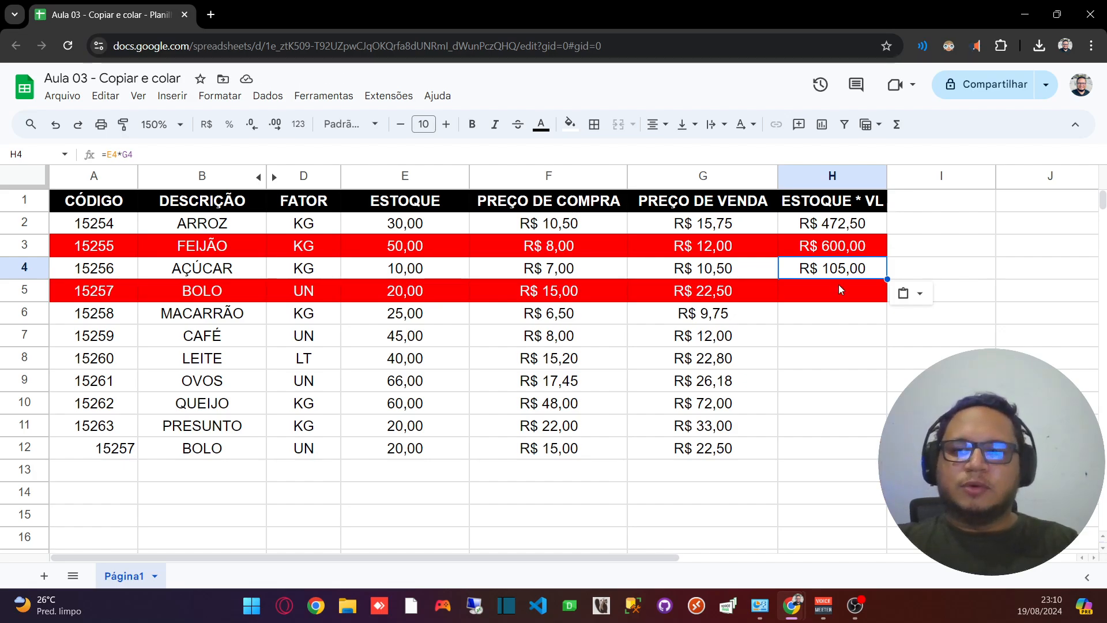
left_click(834, 245)
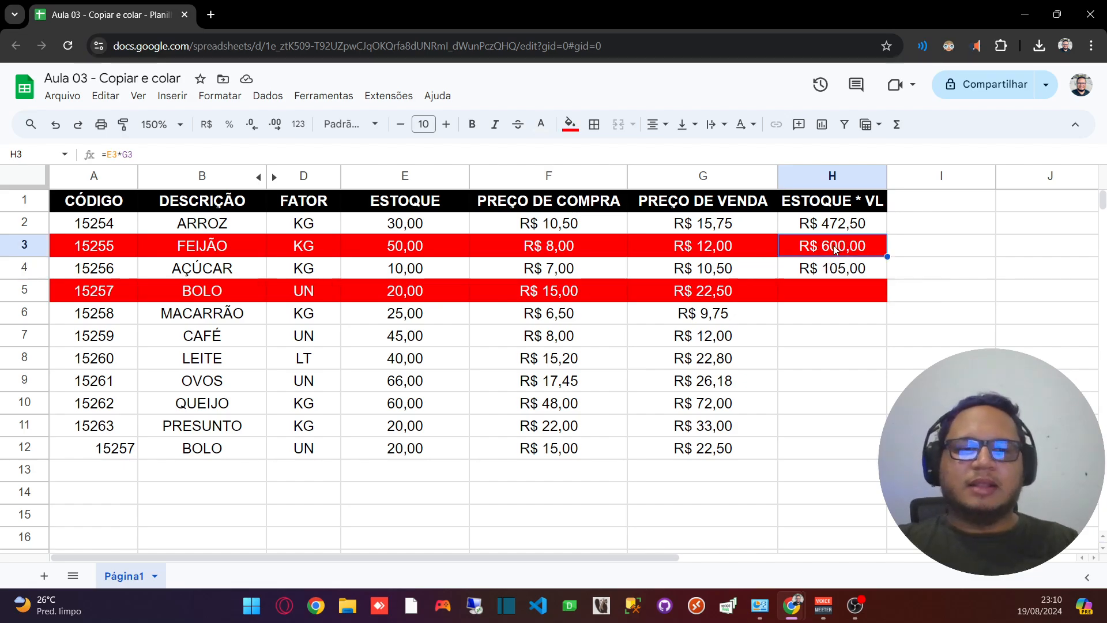
Autofill the AÇÚCAR row's ESTOQUE * VL formula from H4 down to H12 and check the filled formulas.
left_click(837, 275)
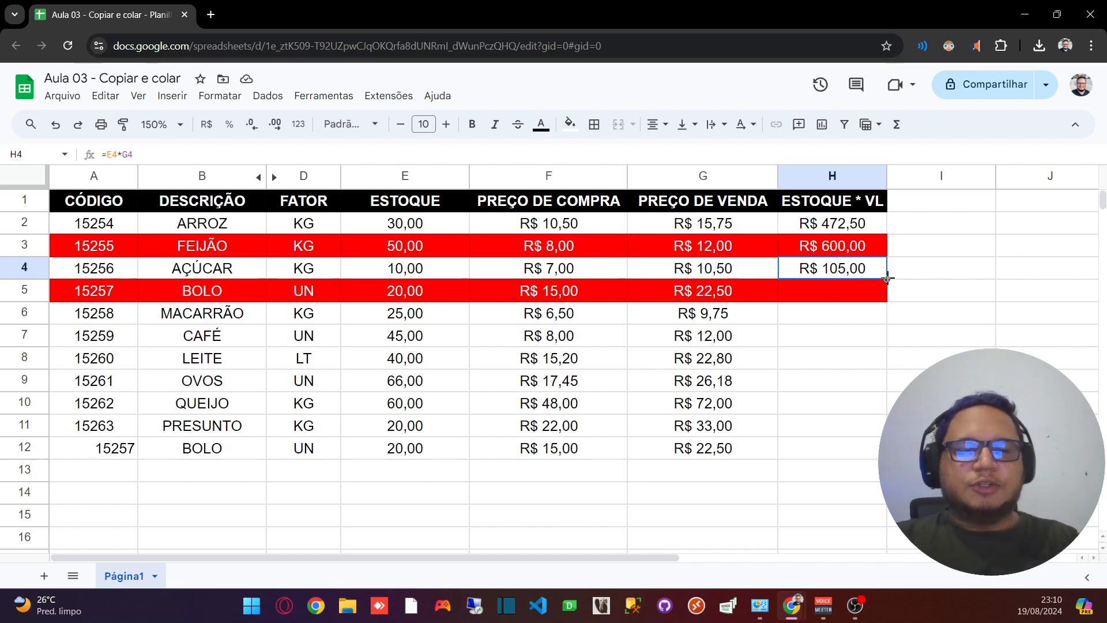
left_click_drag(887, 279, 852, 445)
left_click(835, 315)
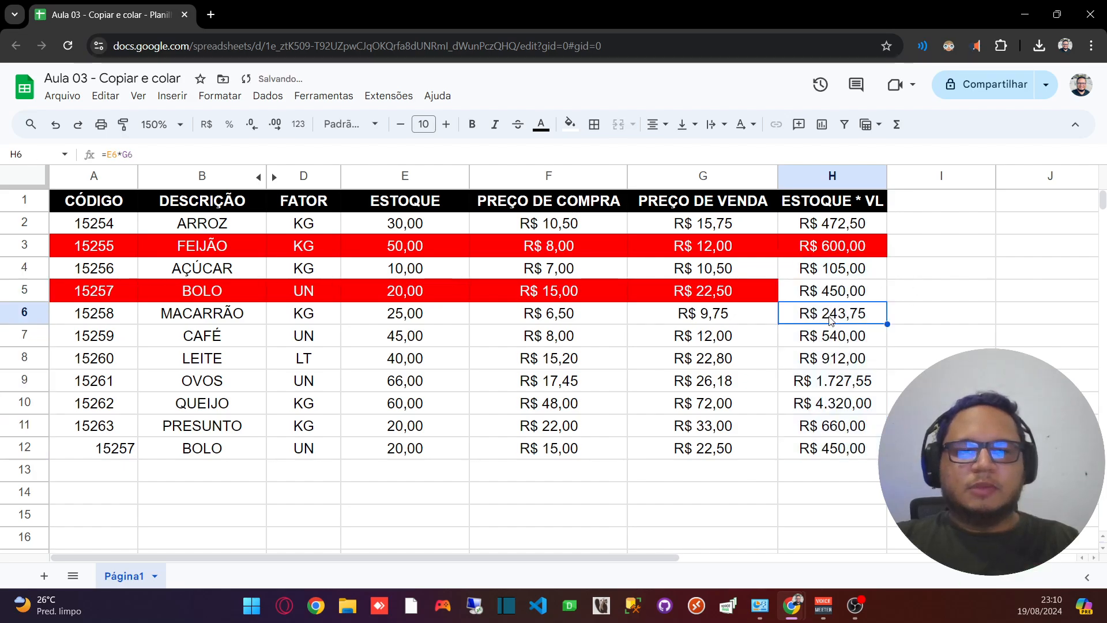
left_click(846, 296)
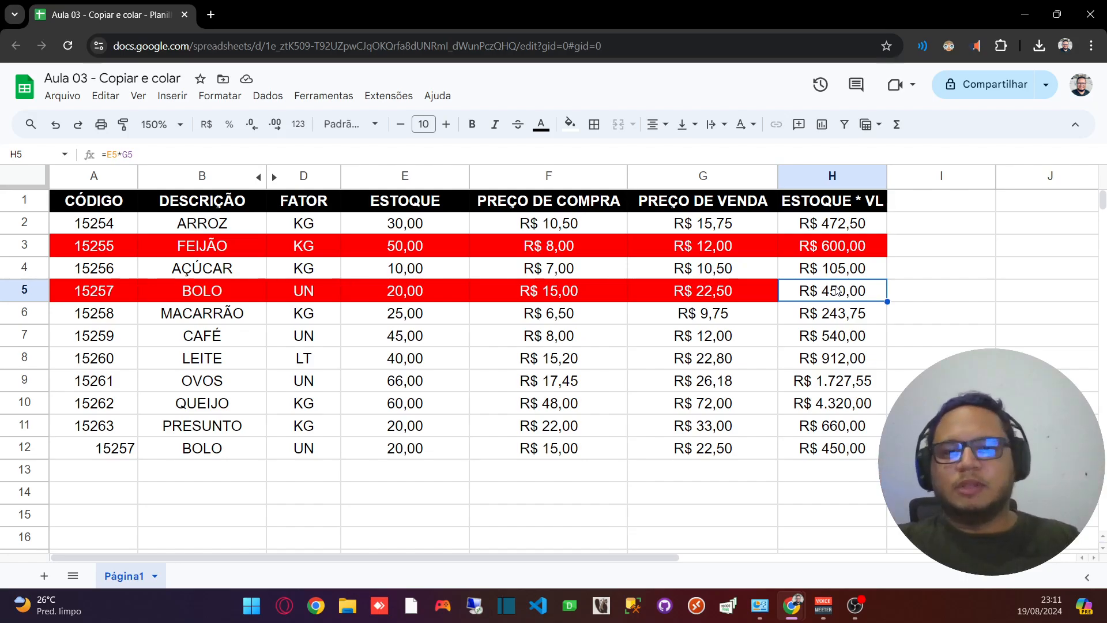
Paste only the formatting of the FEIJÃO row's cell H3 onto the BOLO row's cell H5, and undo it.
left_click(846, 245)
right_click(816, 246)
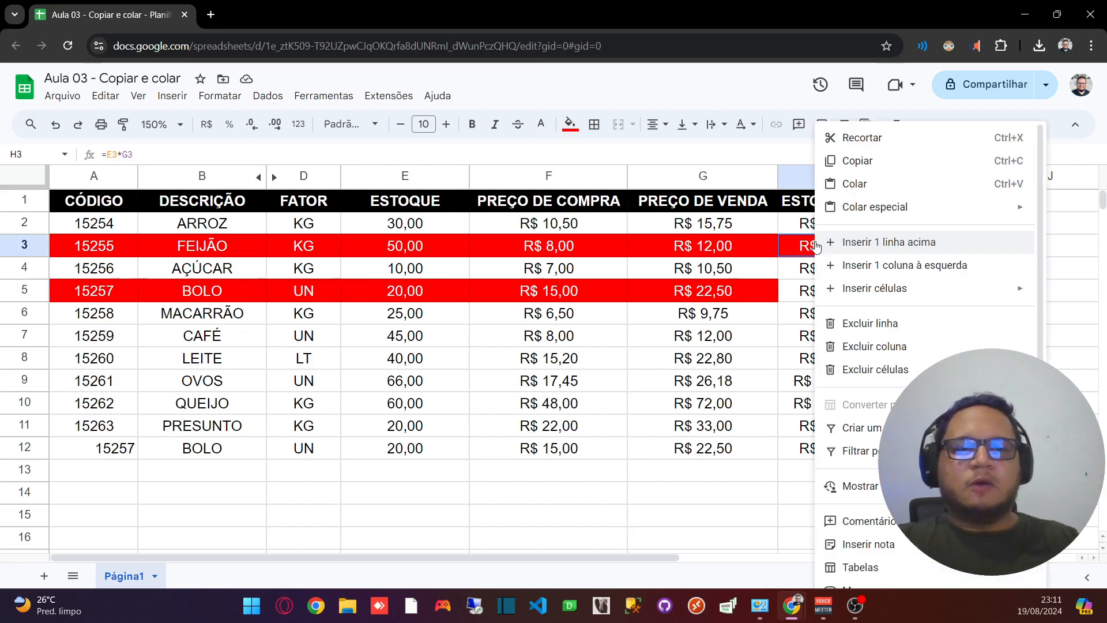
left_click(863, 160)
left_click(812, 292)
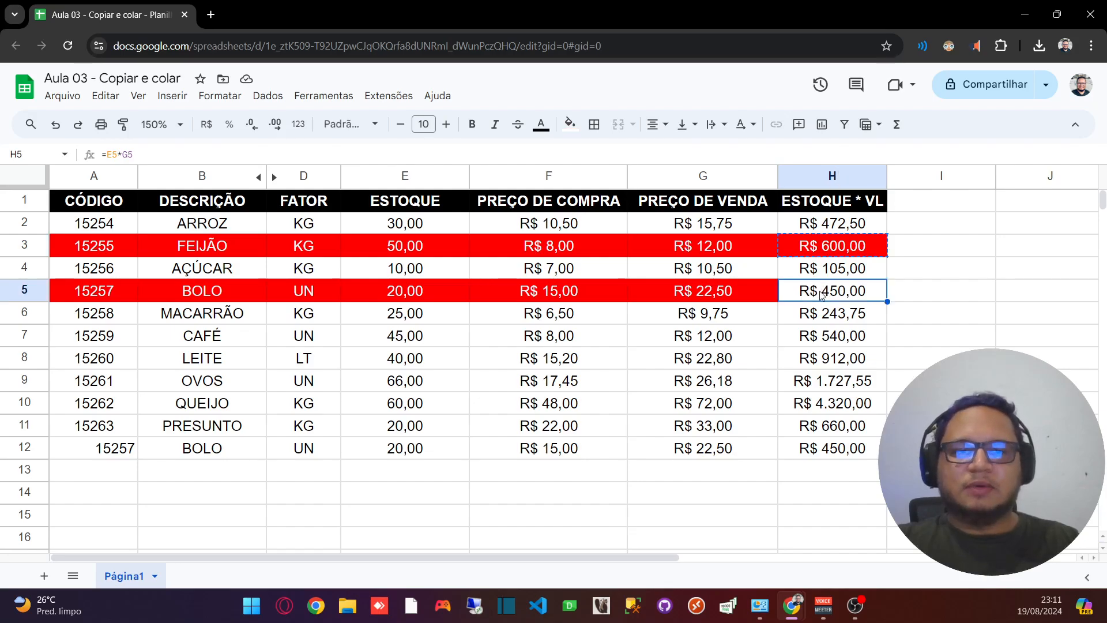
right_click(822, 295)
mouse_move(871, 207)
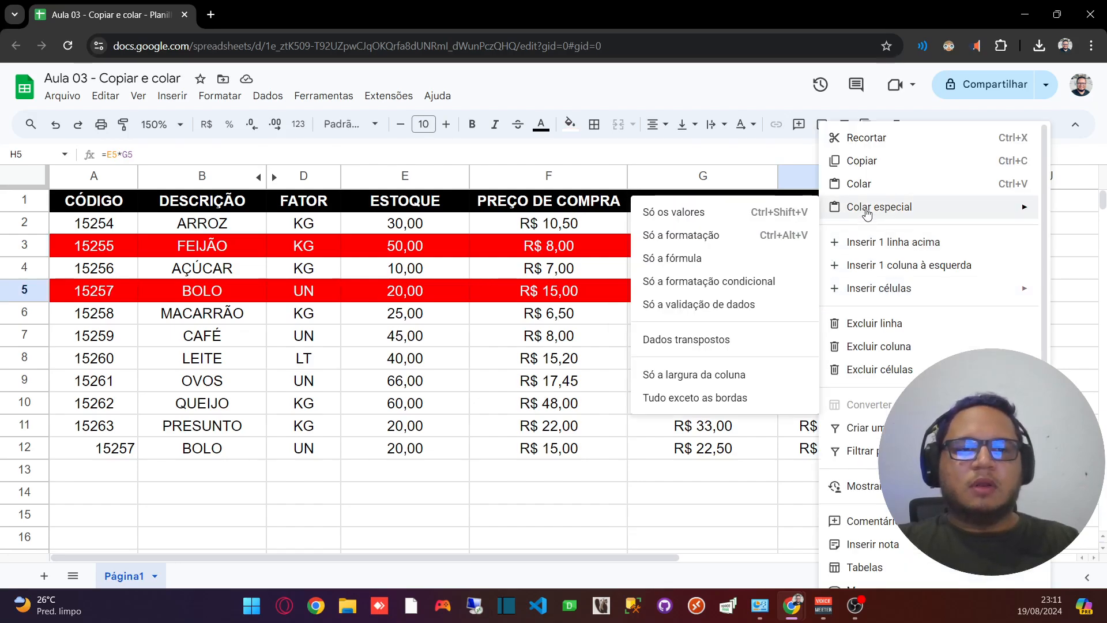
left_click(686, 242)
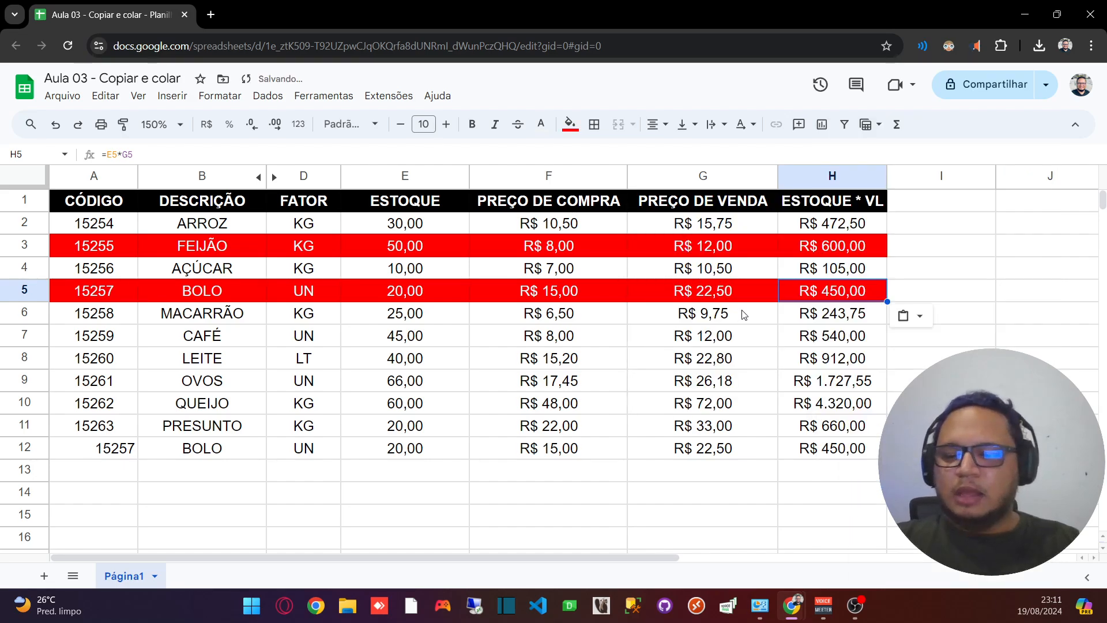
key("ctrl+z")
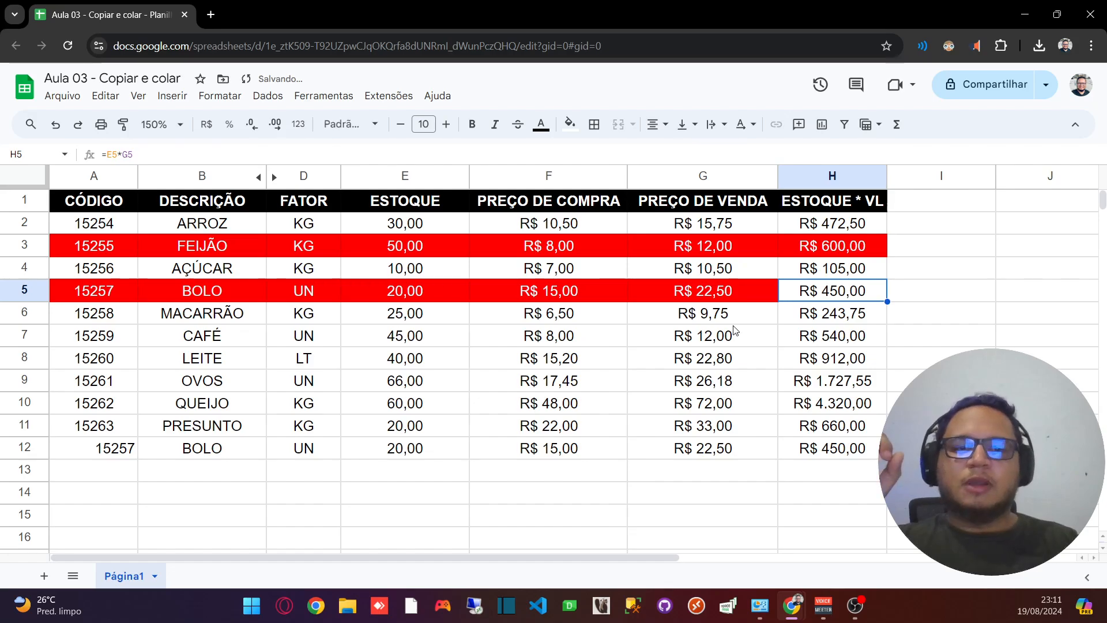
Apply the formatting of H3 to the BOLO row's cell H5 with Paint format, and compare the formulas of both cells.
left_click(827, 248)
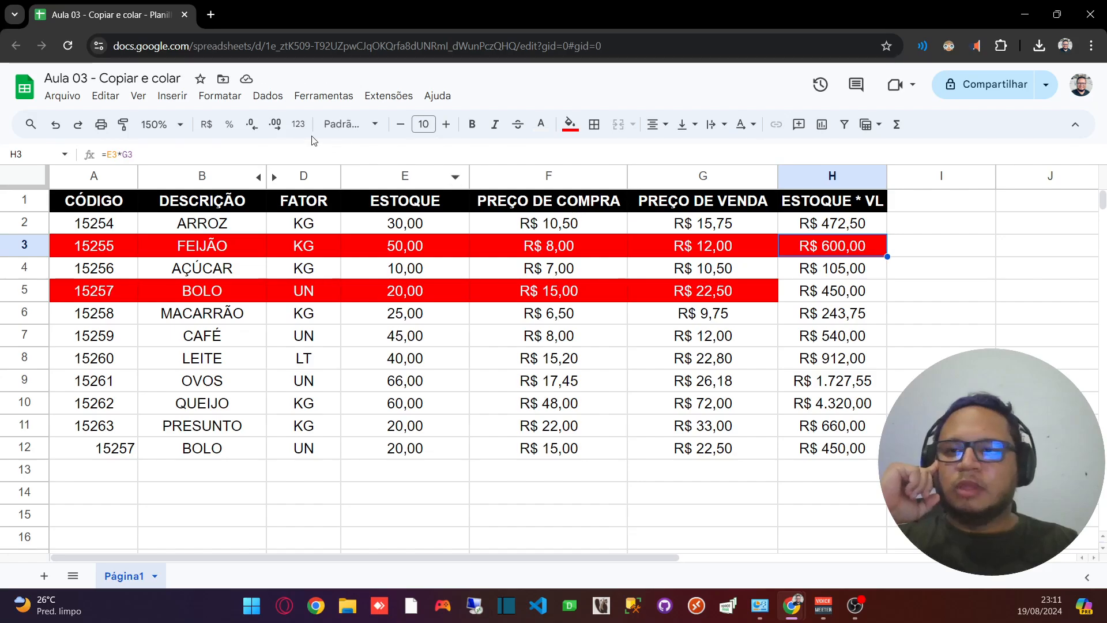
left_click(125, 125)
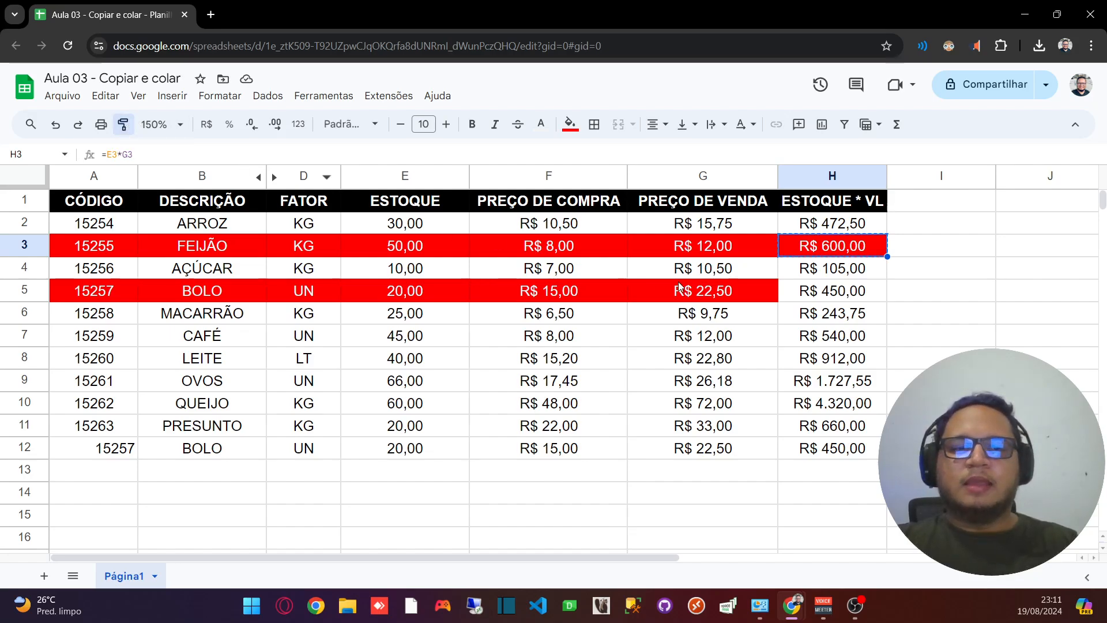
left_click(829, 298)
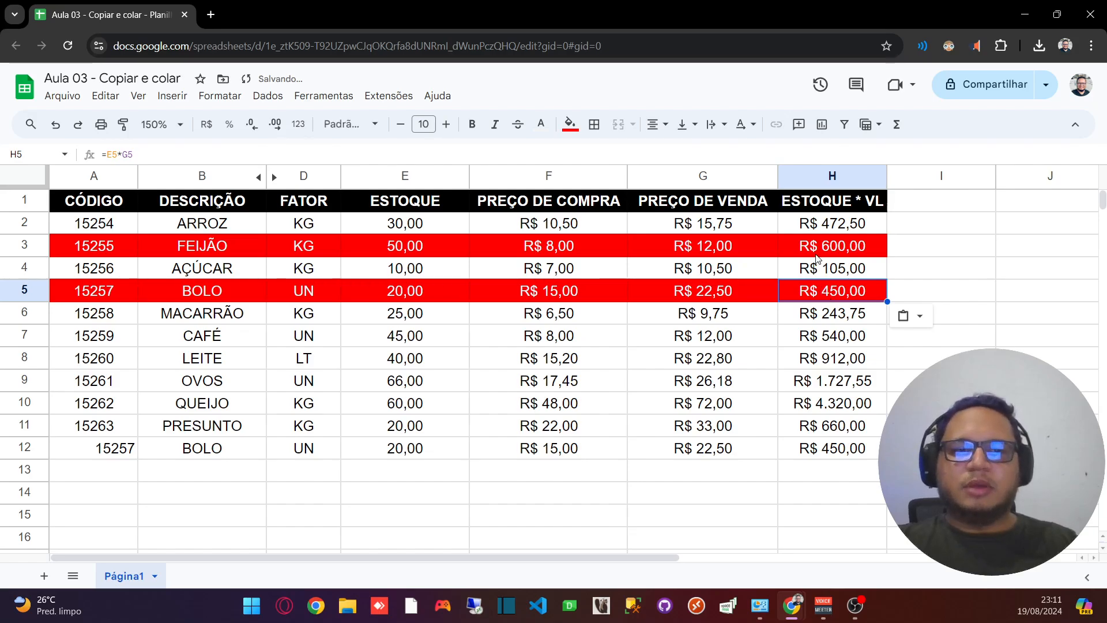
left_click(823, 249)
left_click(829, 291)
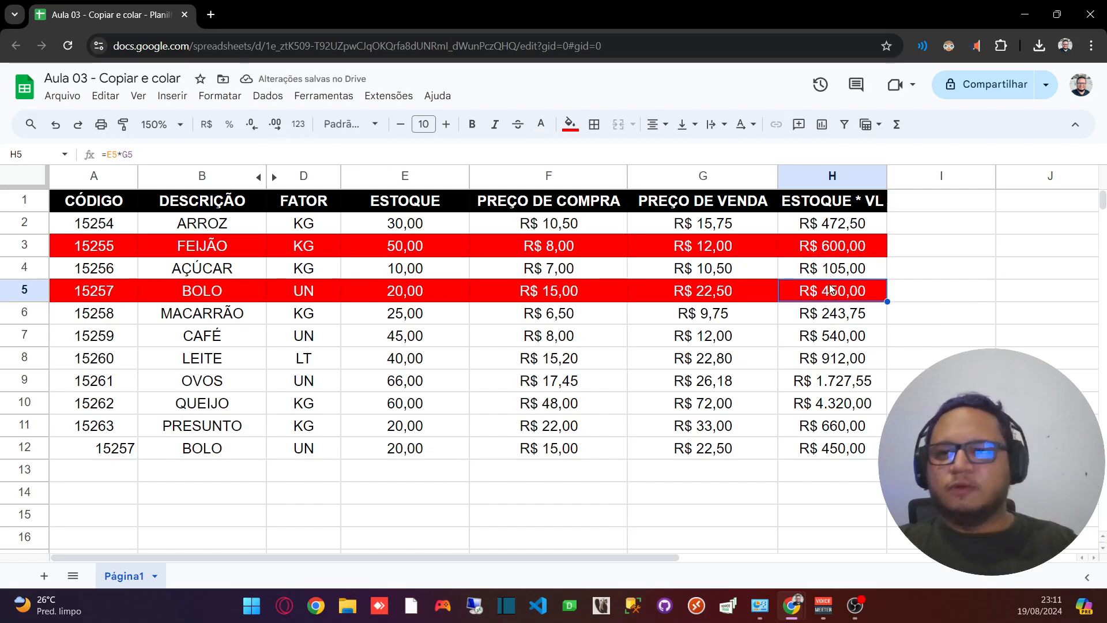
left_click(840, 249)
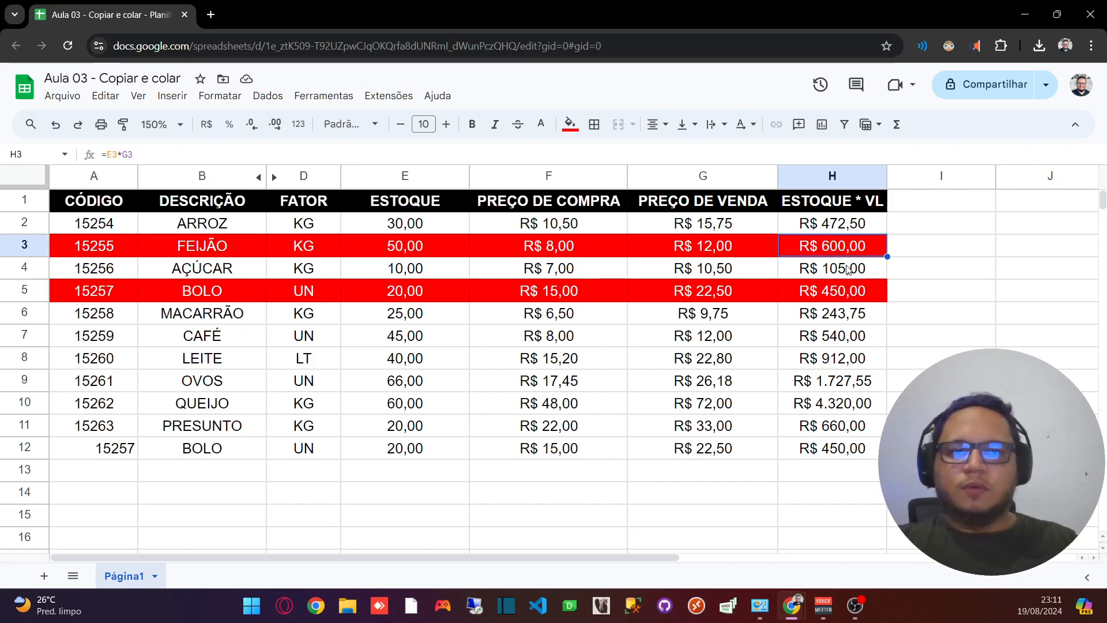
left_click(845, 294)
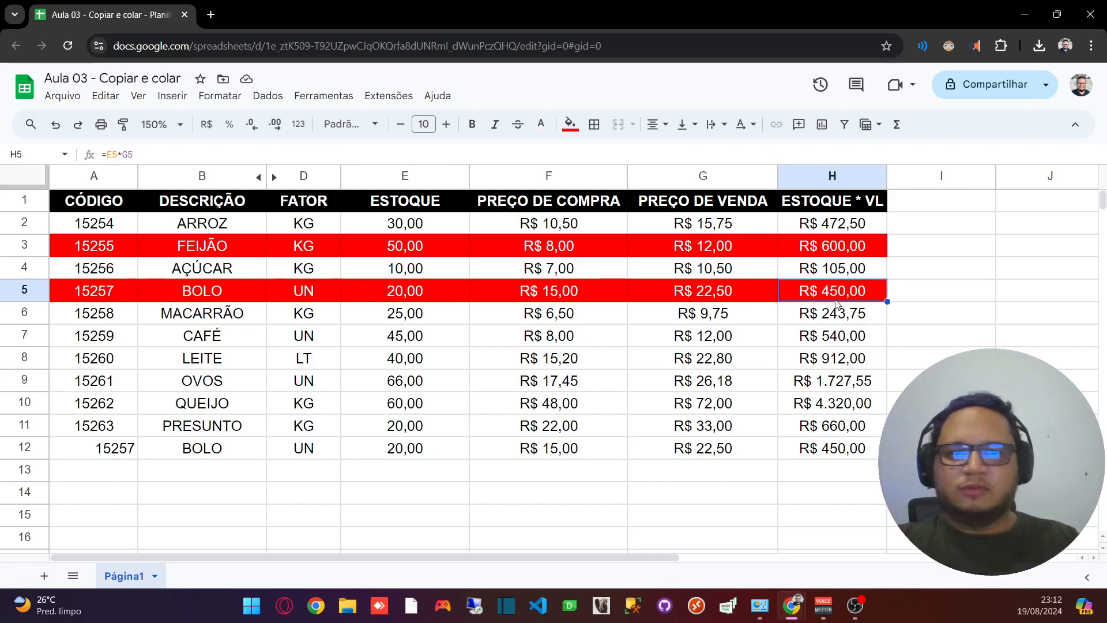
Apply the formatting of the BOLO row's cell H5 to H6:H12 with Paint format, and check the formulas in the column.
left_click_drag(826, 314, 817, 448)
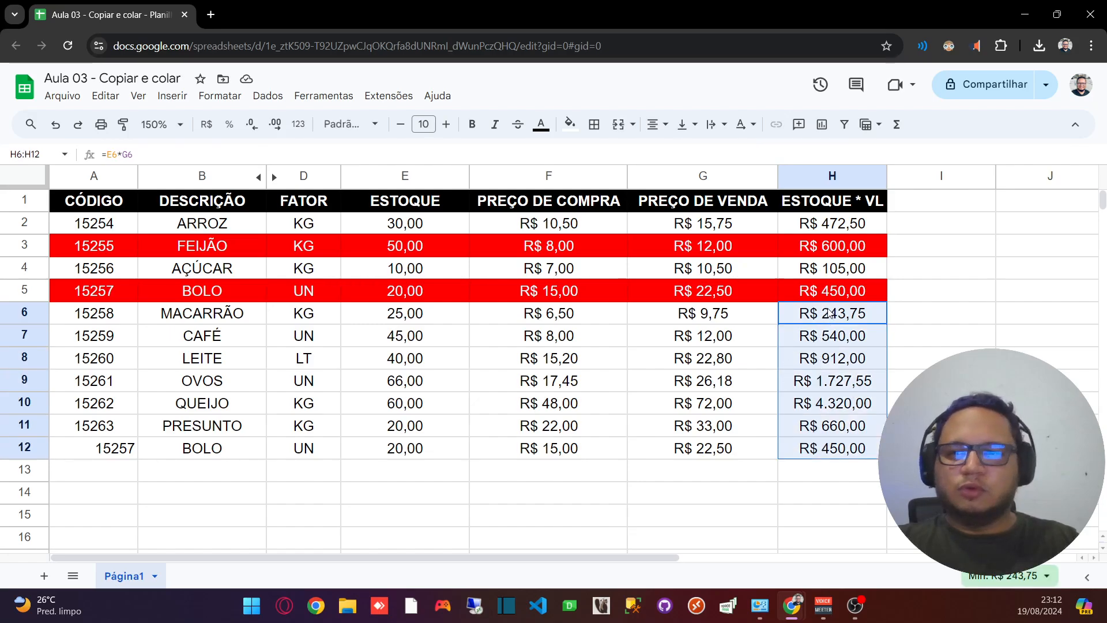
left_click(837, 290)
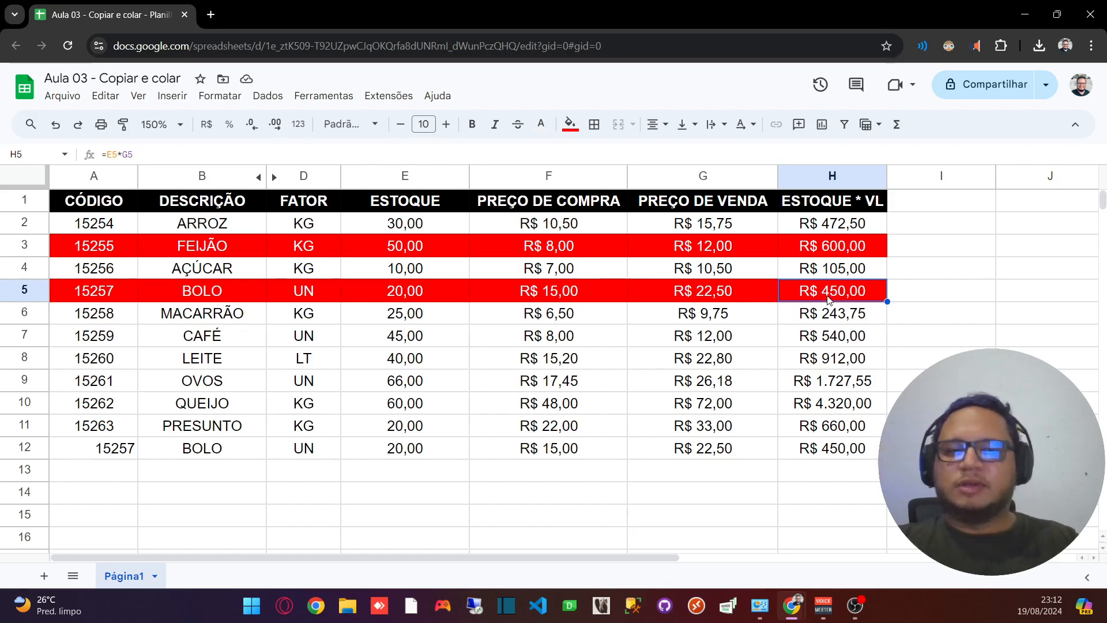
left_click(124, 127)
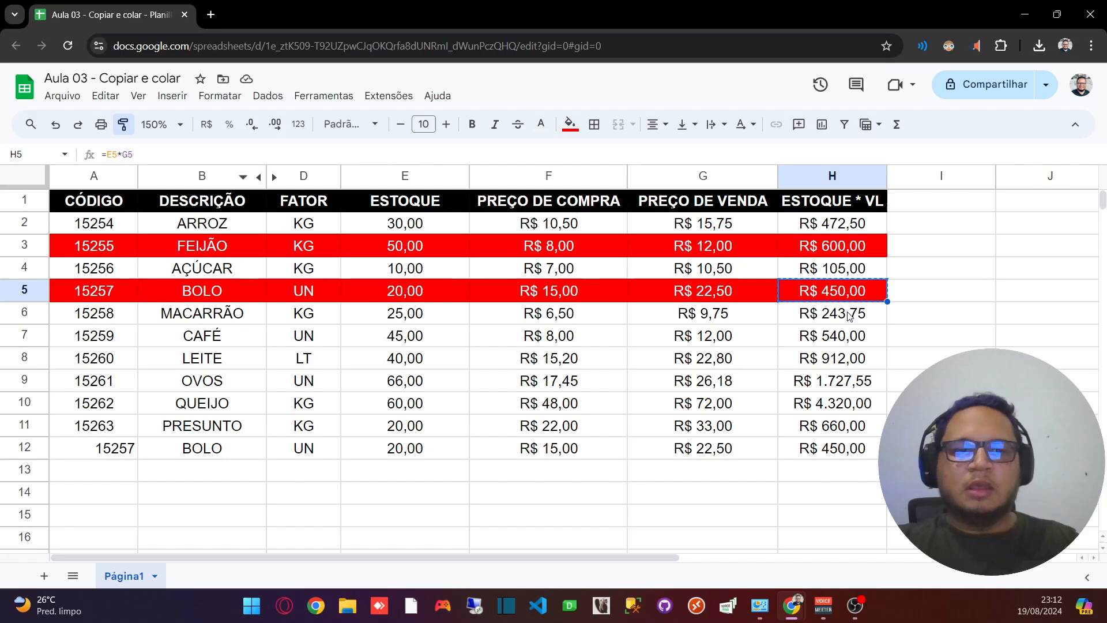
left_click_drag(829, 316, 825, 455)
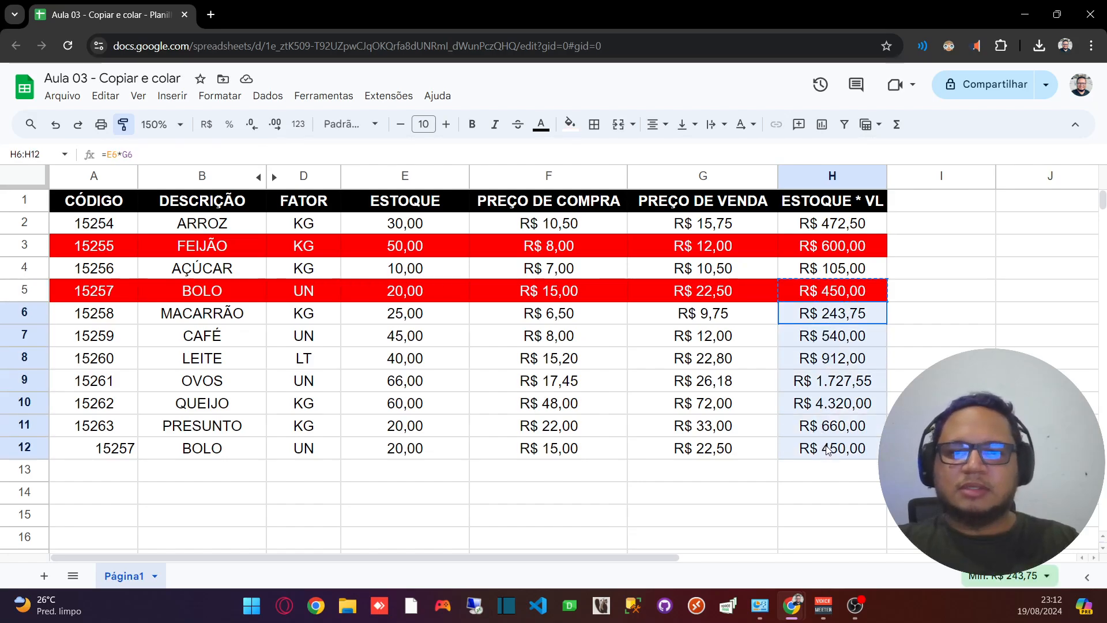
left_click_drag(830, 448, 826, 446)
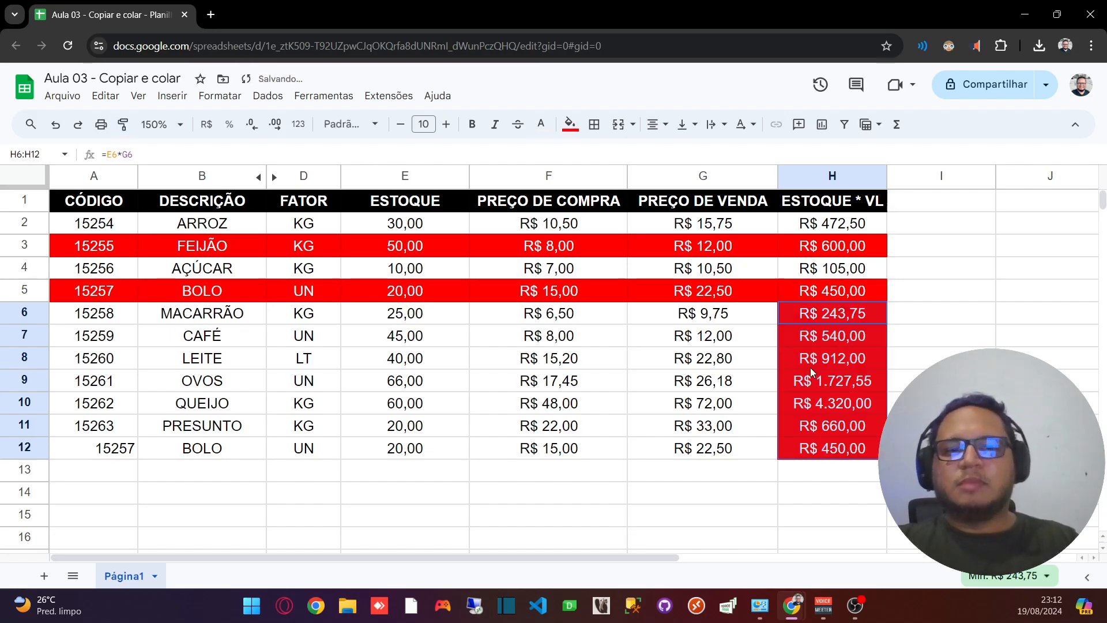
left_click(823, 291)
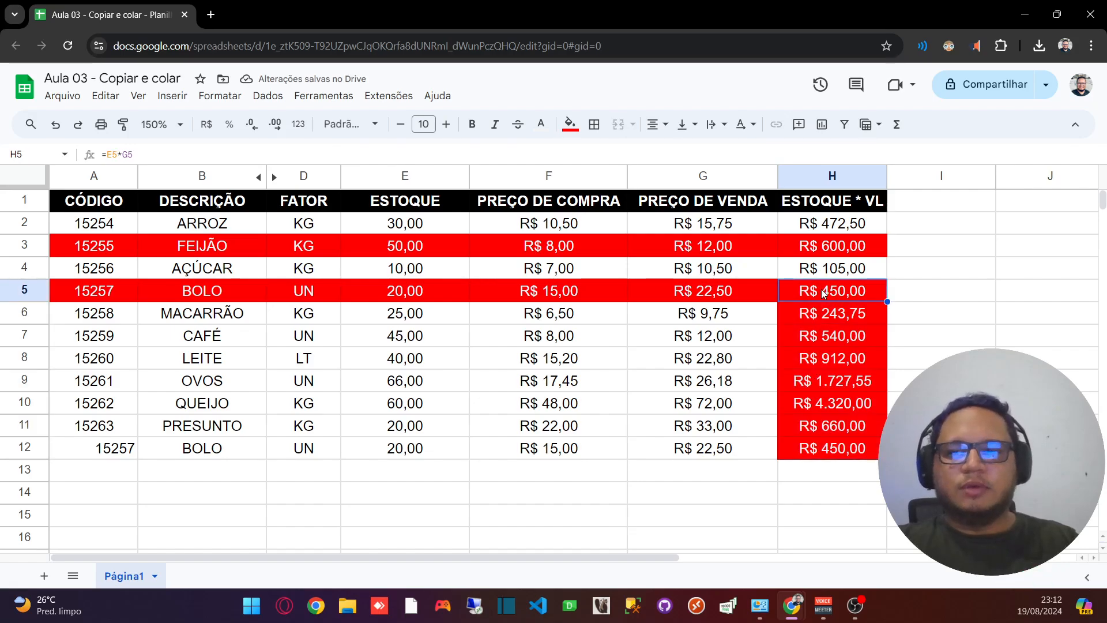
left_click(841, 318)
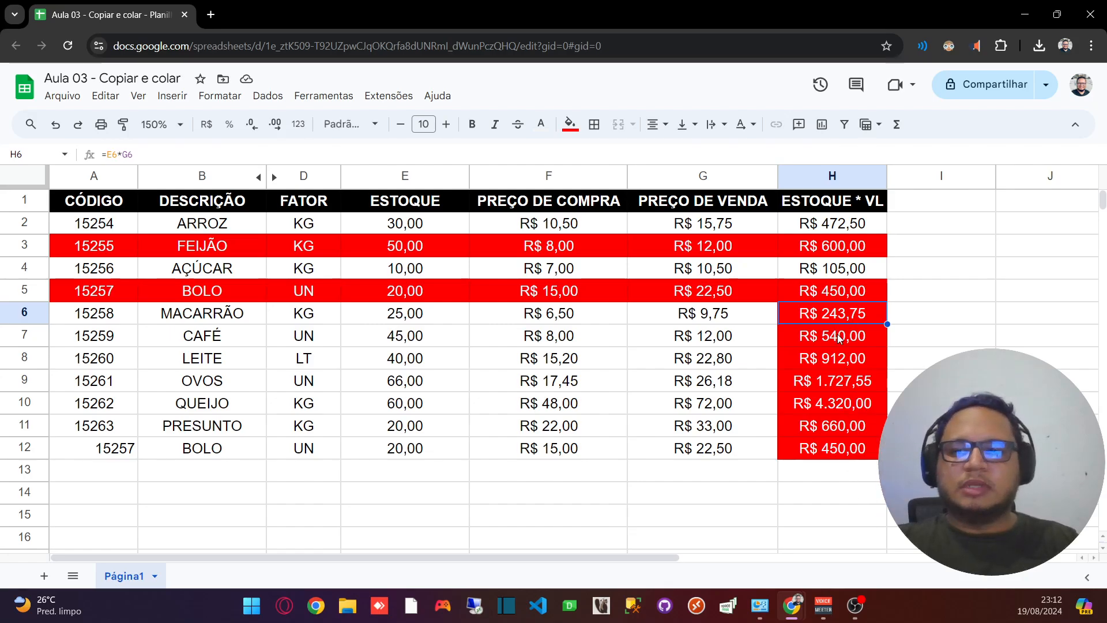
left_click_drag(836, 323, 829, 420)
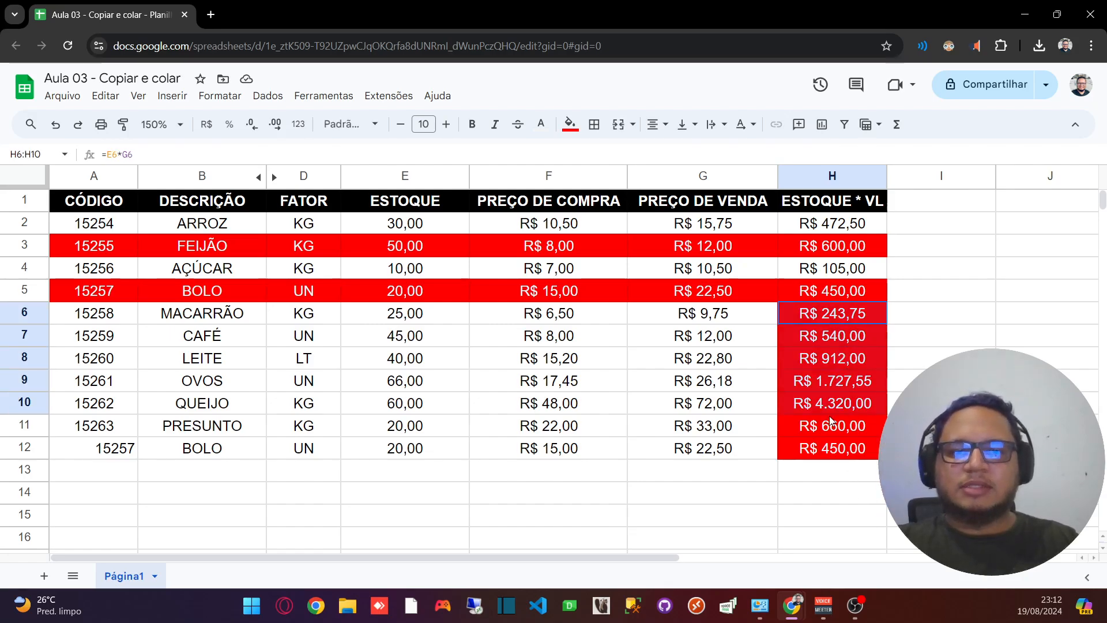
left_click(745, 383)
left_click(826, 311)
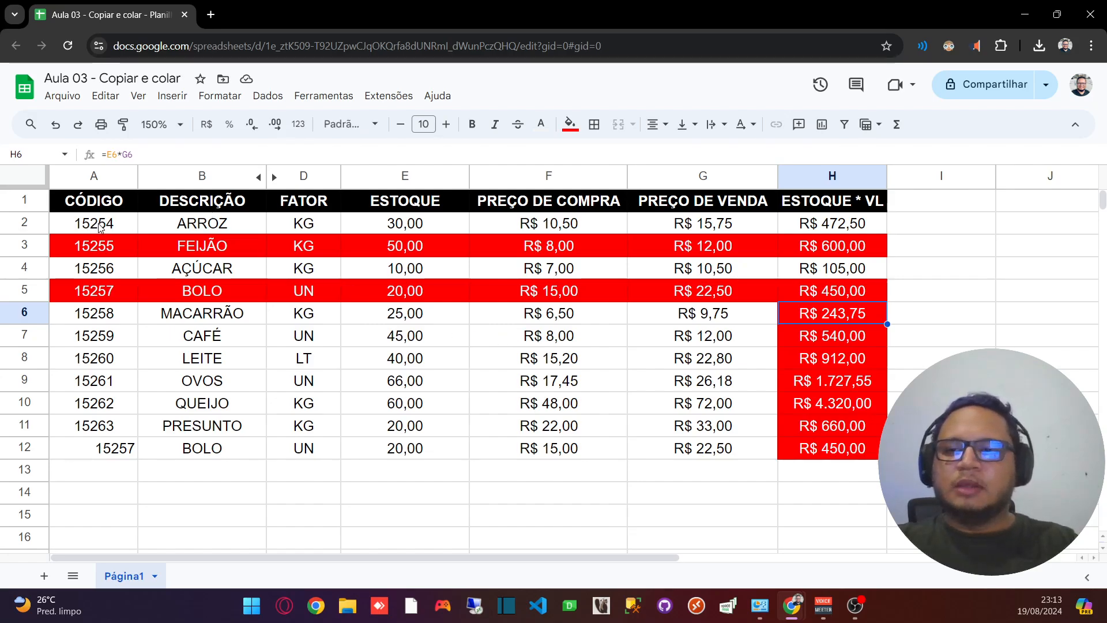
Copy the CÓDIGO values in A2:A12 and paste them transposed into row 1, starting at K1.
left_click_drag(95, 229, 106, 464)
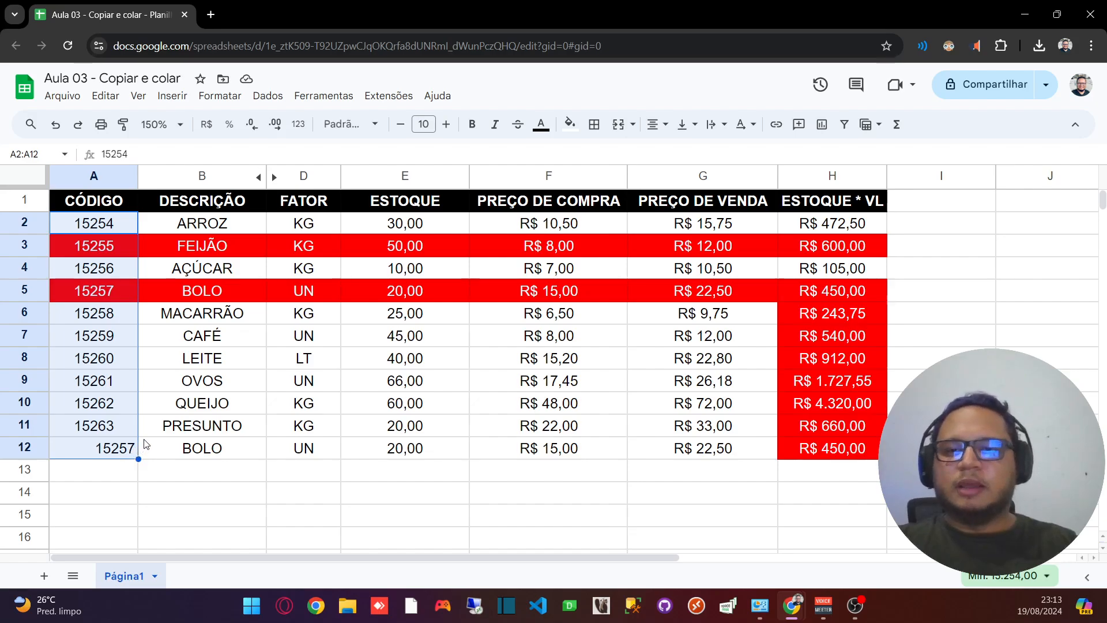
left_click(113, 230)
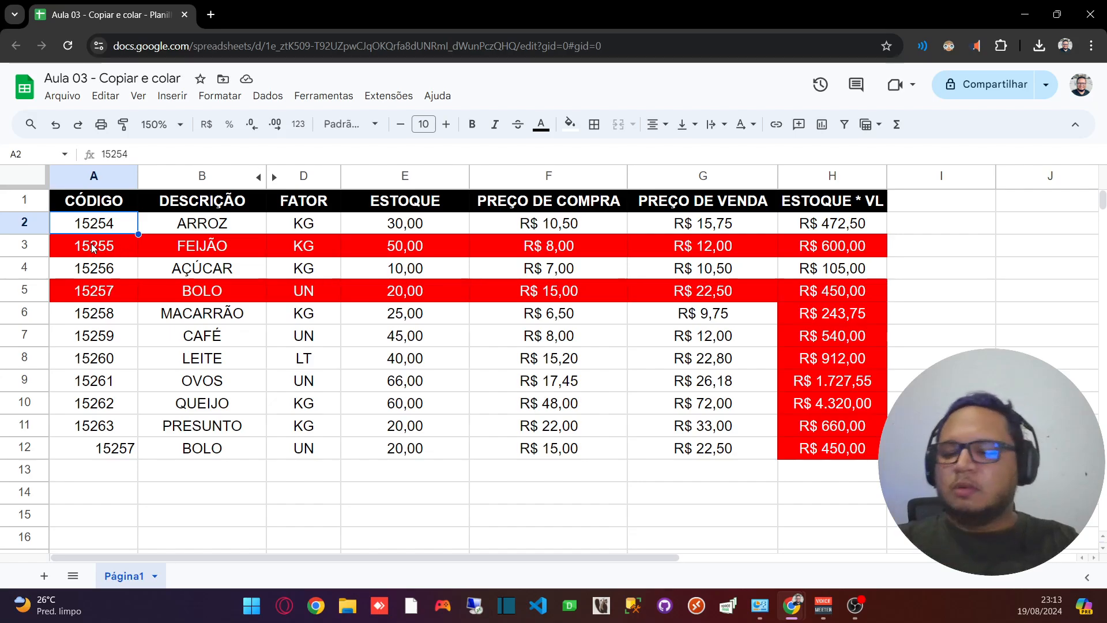
left_click_drag(120, 229, 124, 448)
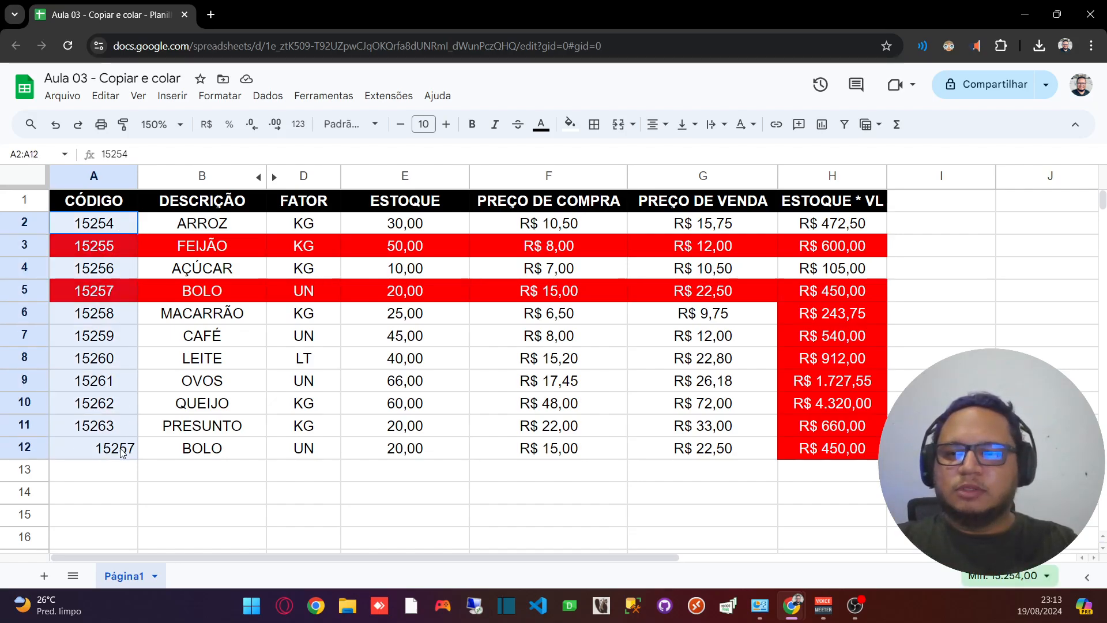
right_click(117, 226)
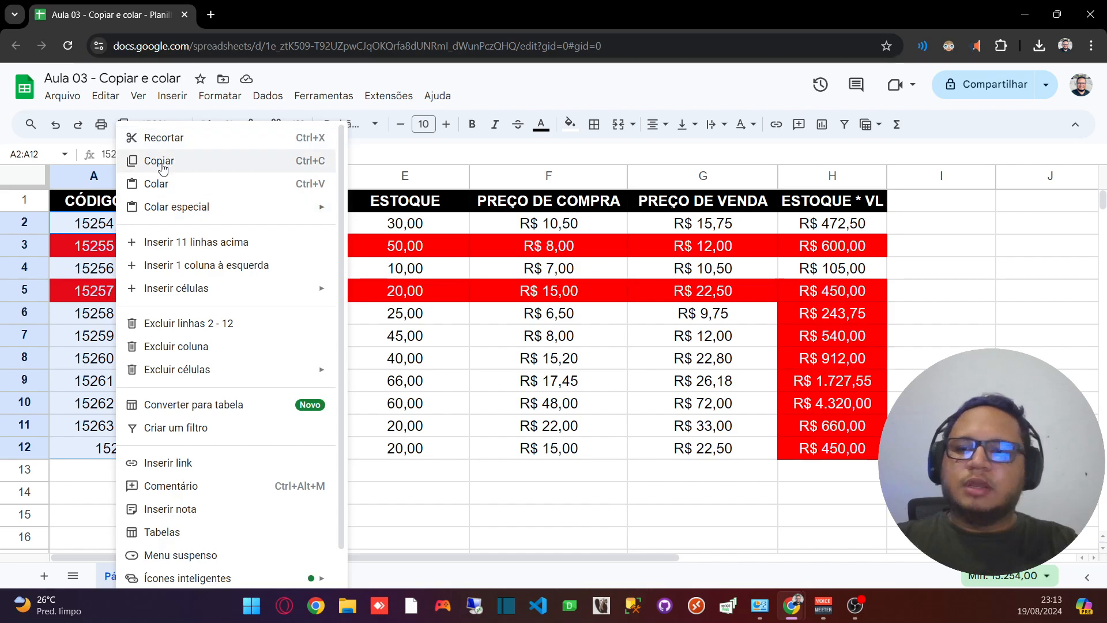
left_click(198, 165)
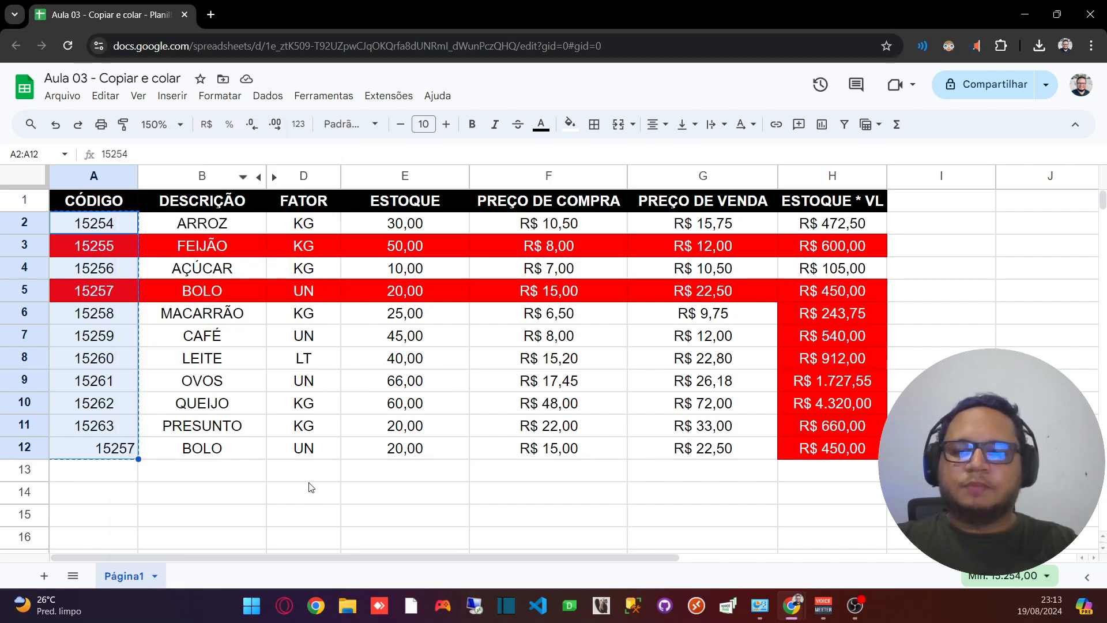
left_click_drag(276, 558, 353, 567)
left_click_drag(586, 560, 676, 555)
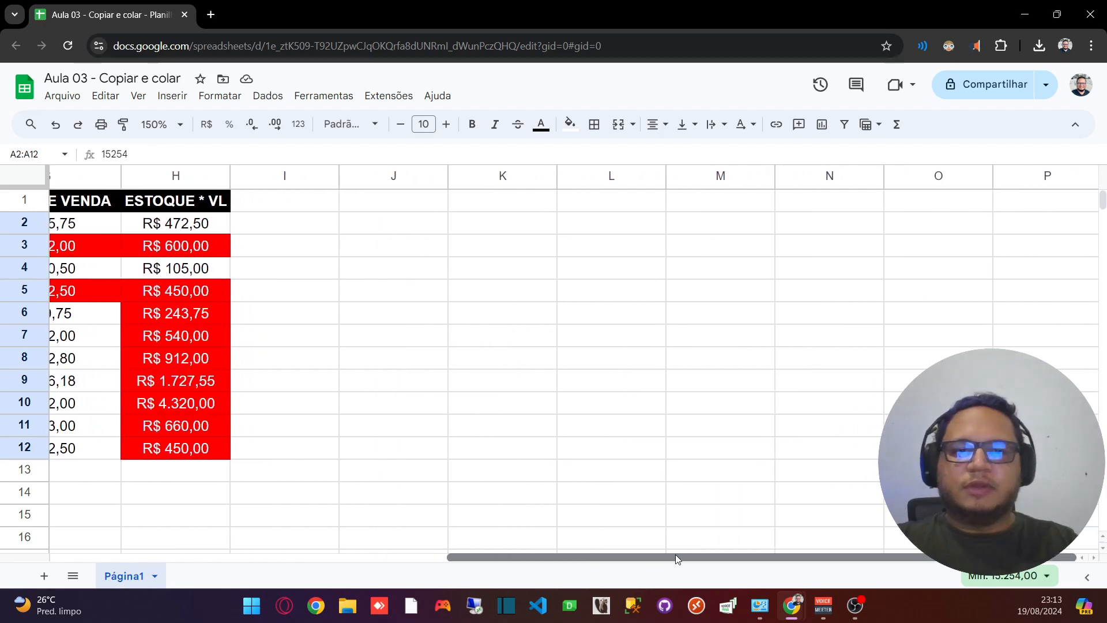
left_click(499, 199)
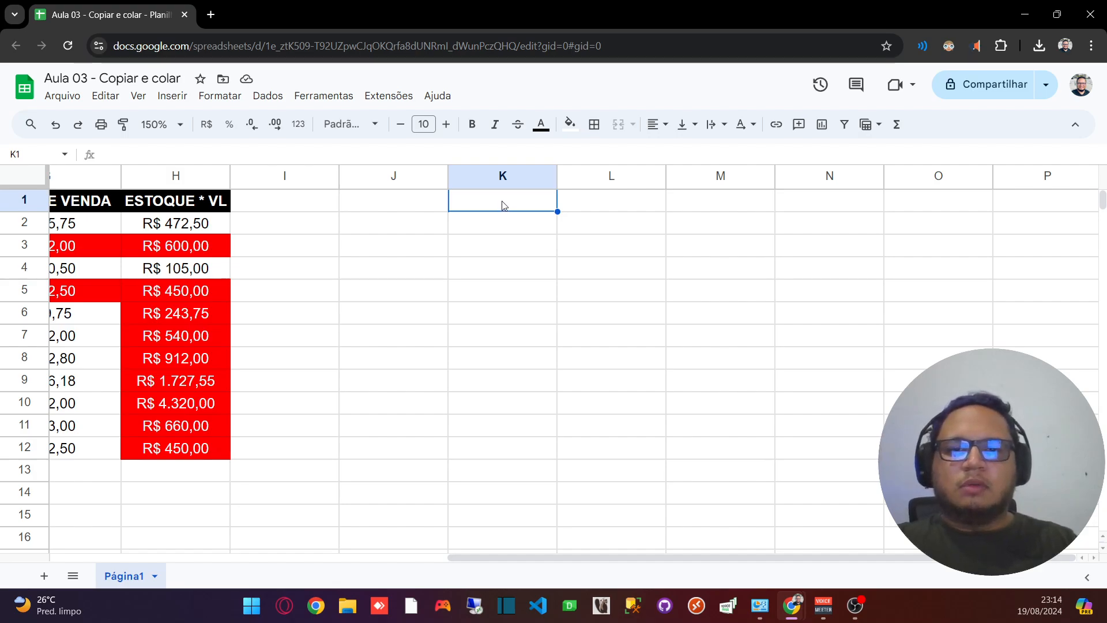
right_click(503, 206)
mouse_move(590, 211)
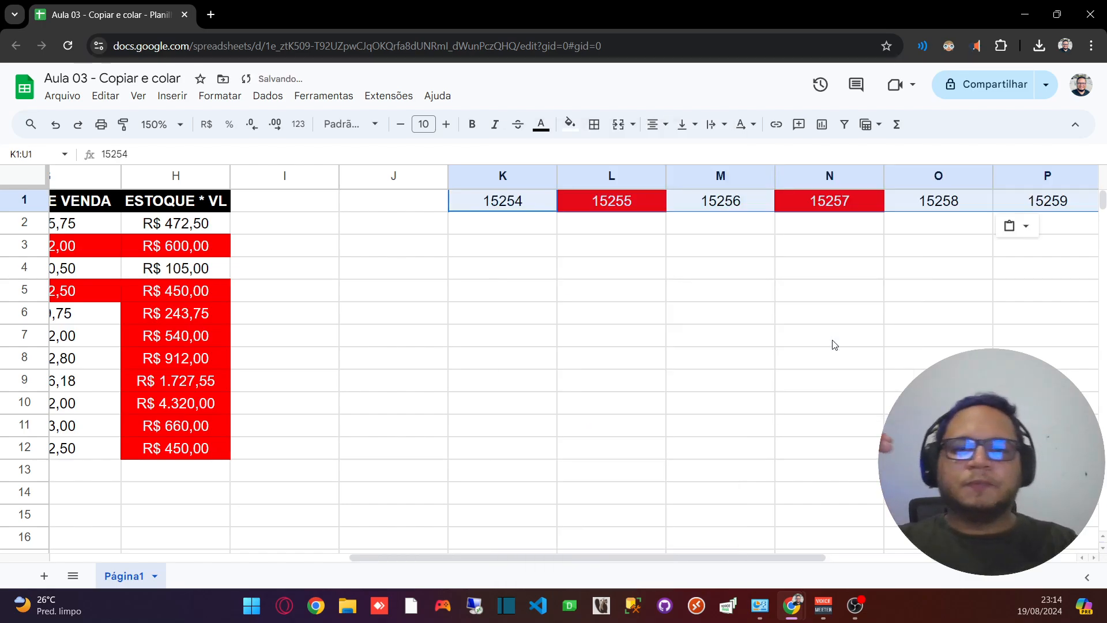
left_click(833, 345)
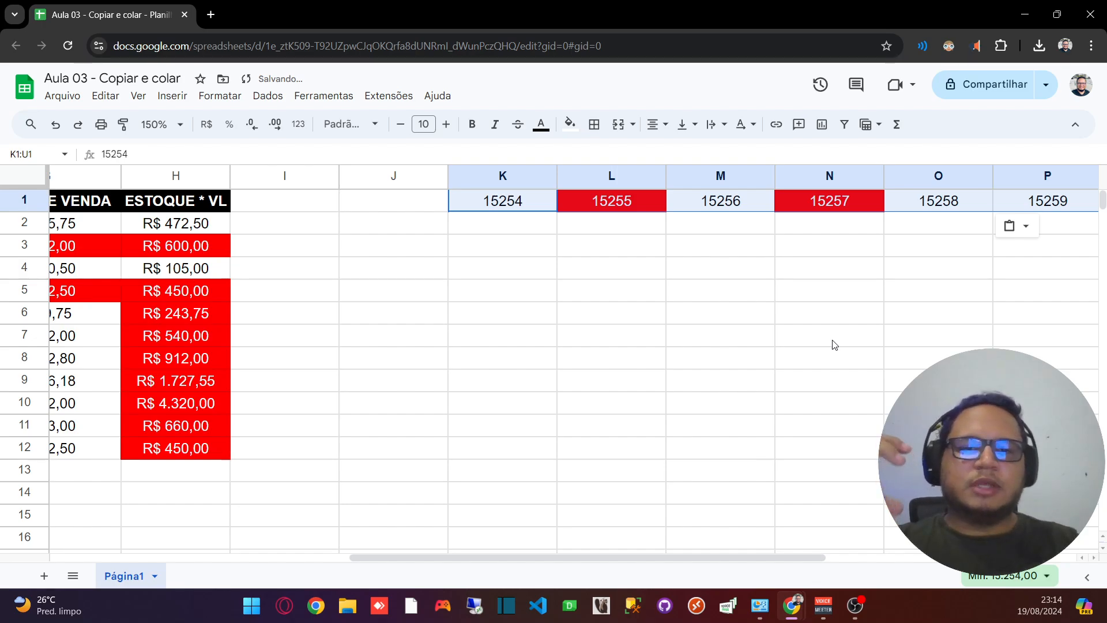
left_click_drag(574, 558, 611, 555)
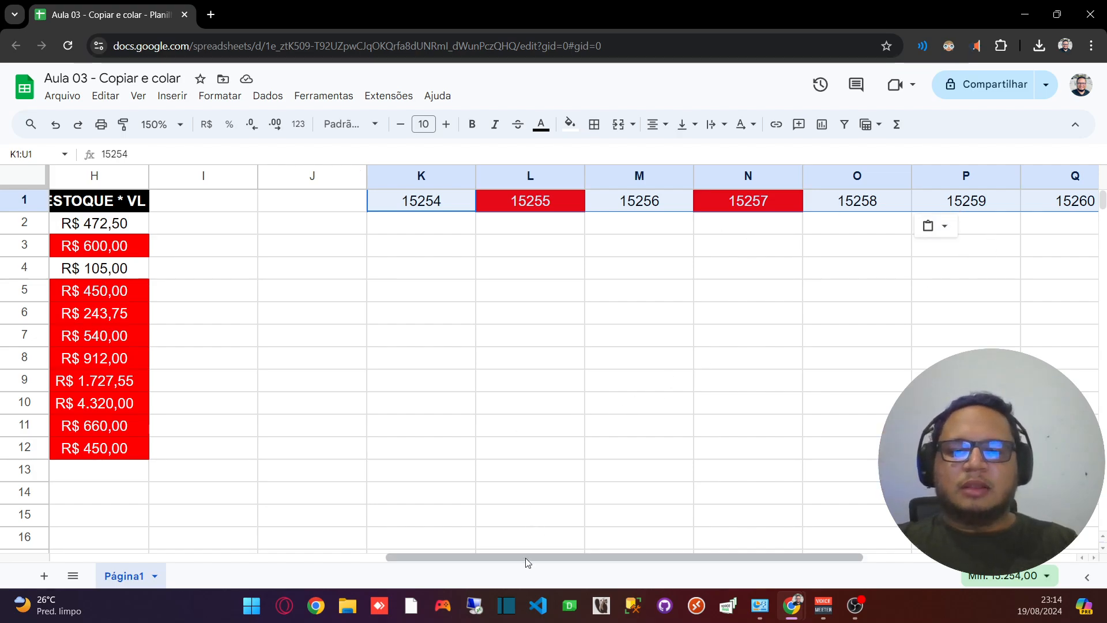
left_click_drag(525, 557, 652, 553)
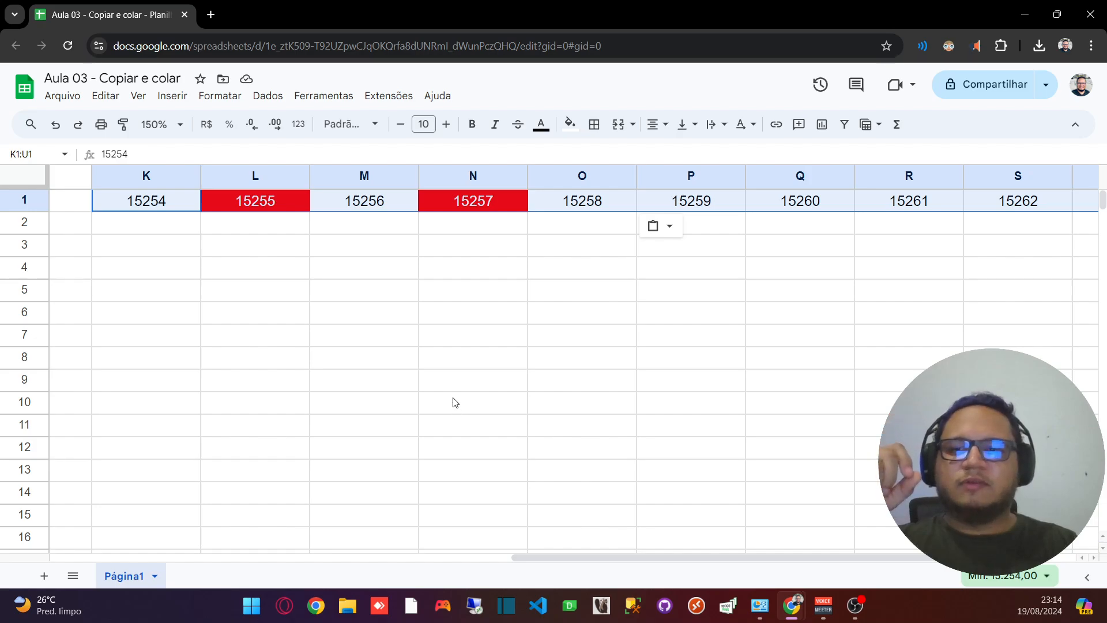
Copy cell K1, paste only its formatting onto the other transposed codes in L1:U1, and review the row.
left_click(240, 319)
left_click(169, 208)
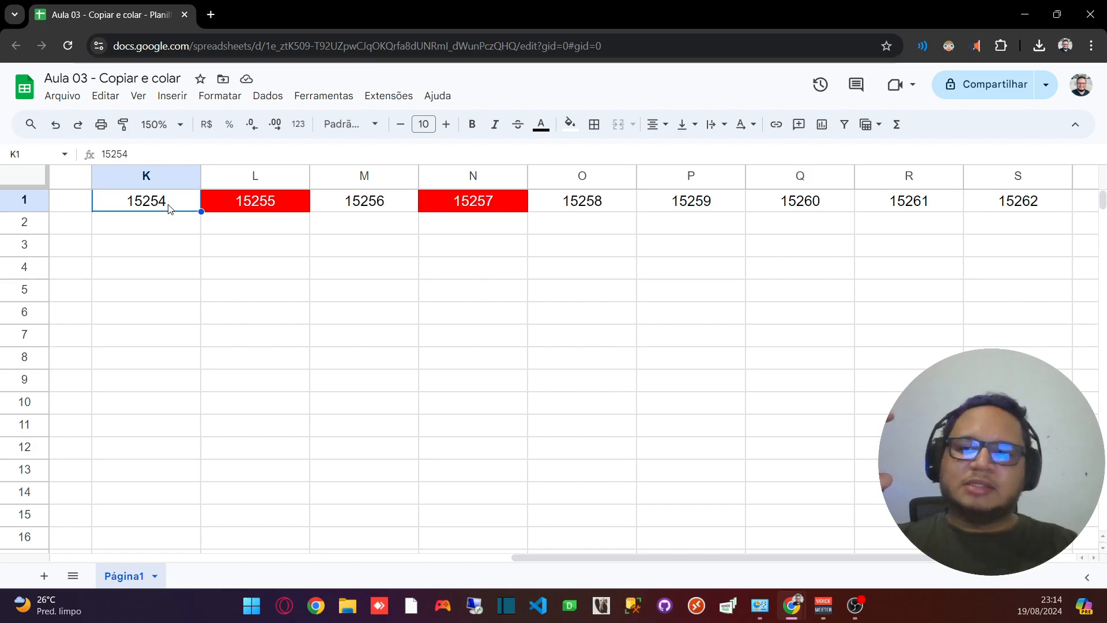
right_click(170, 209)
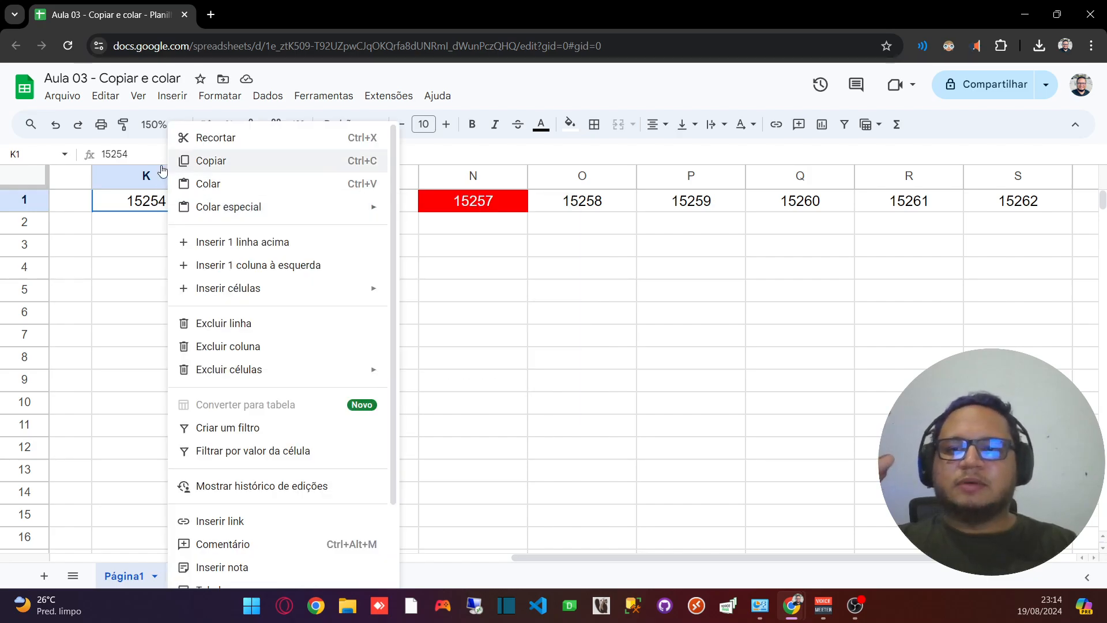
left_click(154, 202)
right_click(174, 208)
left_click(214, 161)
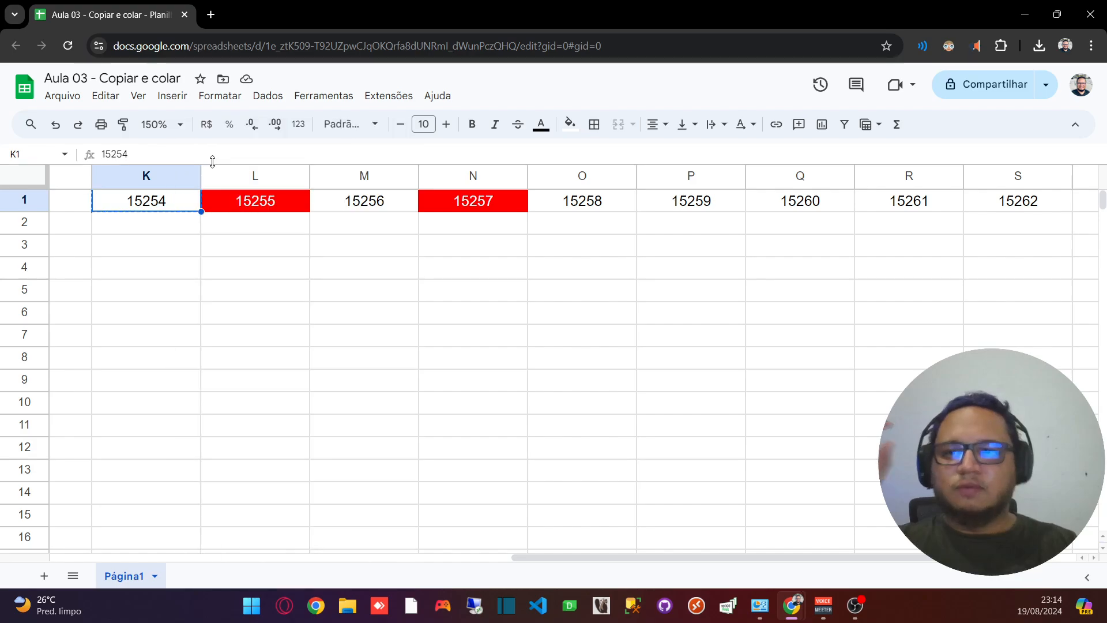
left_click(240, 202)
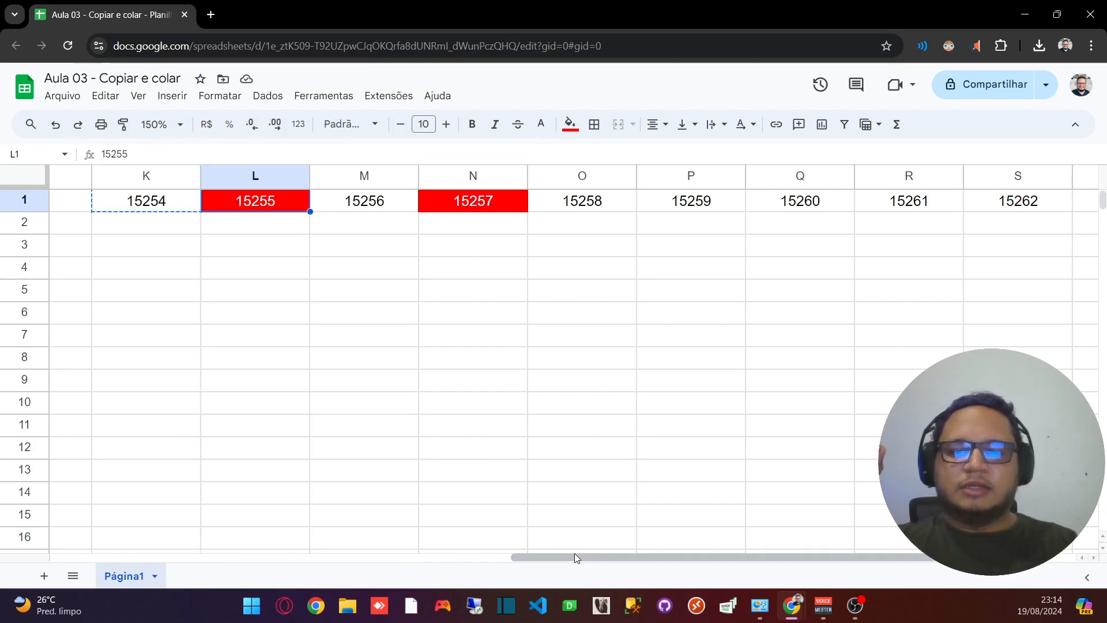
left_click_drag(581, 558, 661, 559)
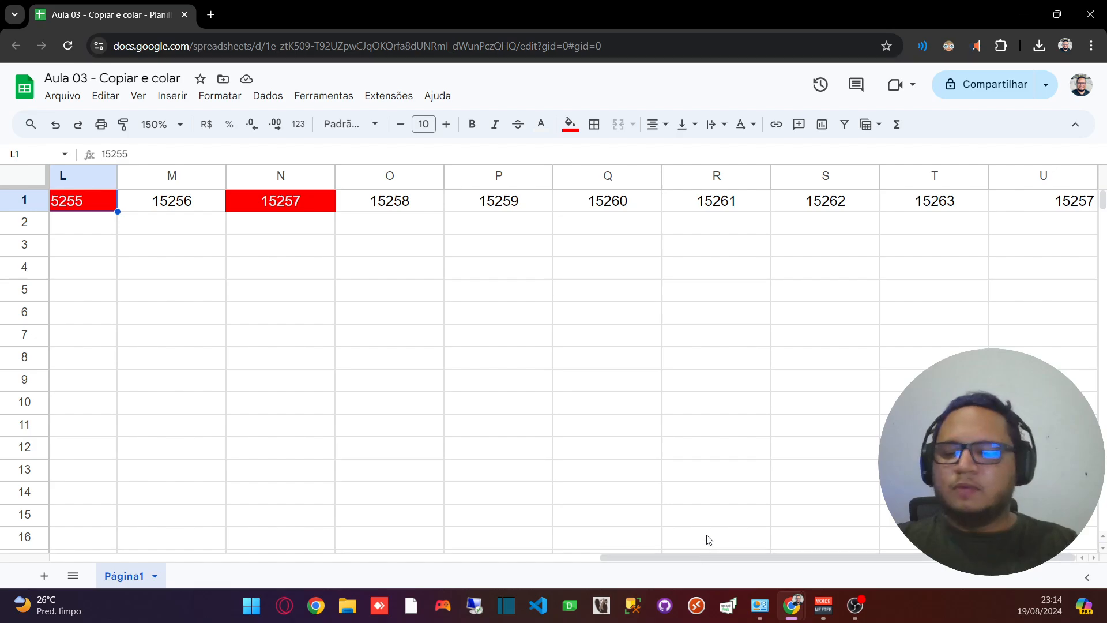
left_click(1022, 206, "shift")
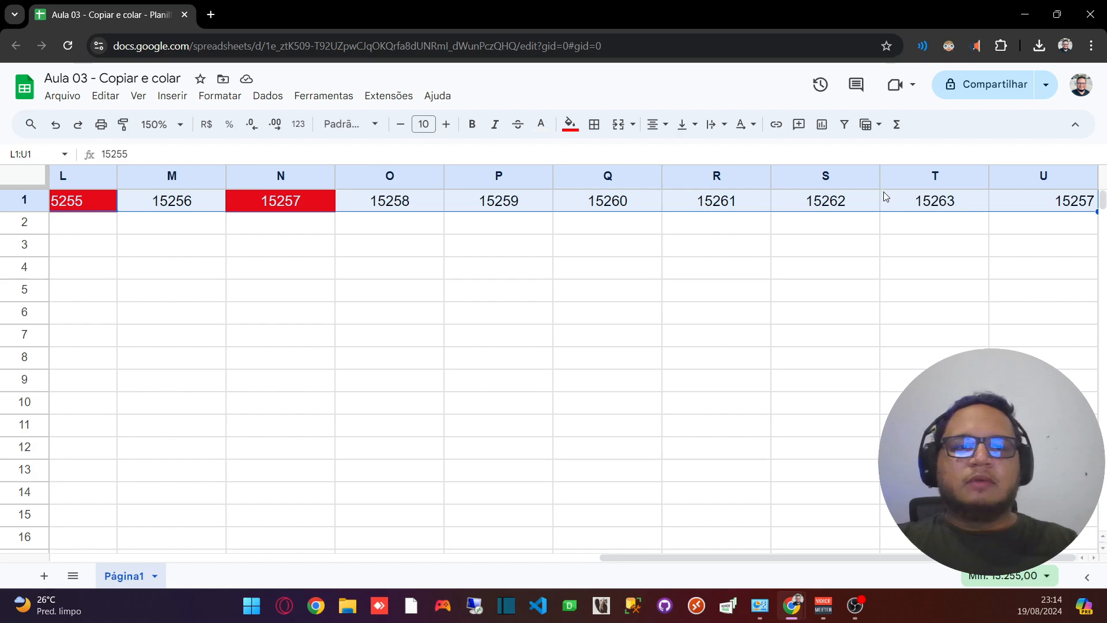
right_click(903, 206)
mouse_move(929, 208)
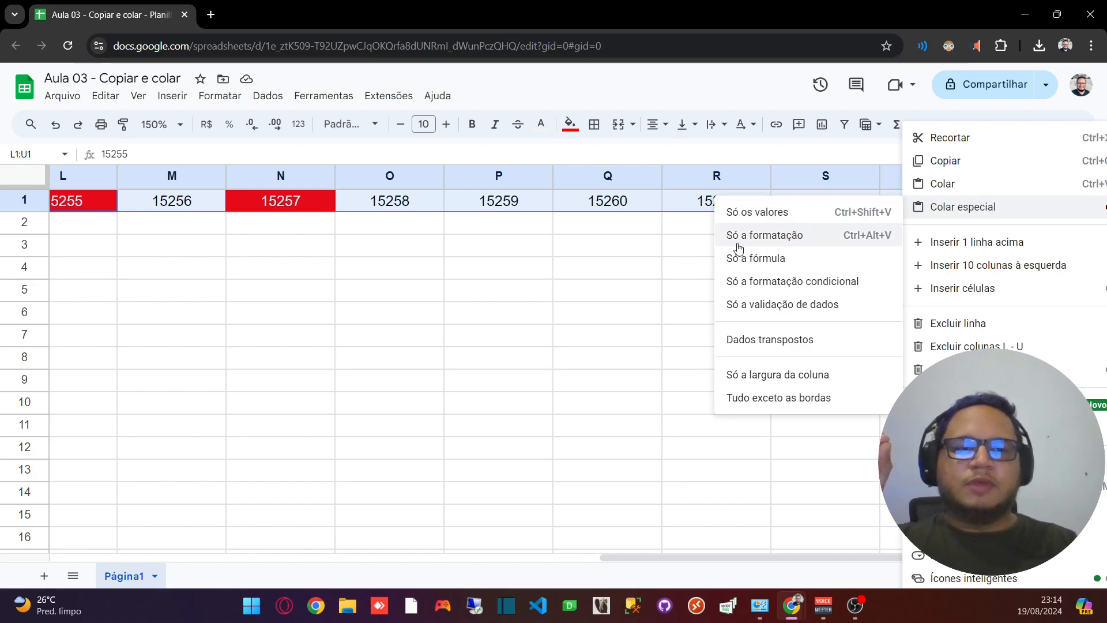
left_click(818, 240)
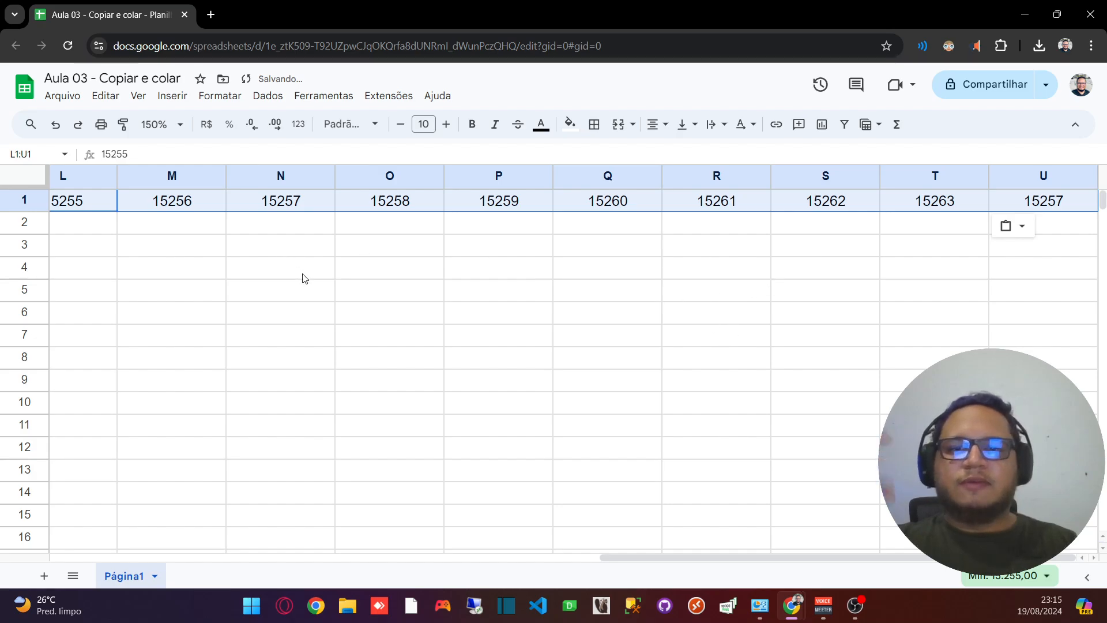
left_click_drag(632, 553, 492, 547)
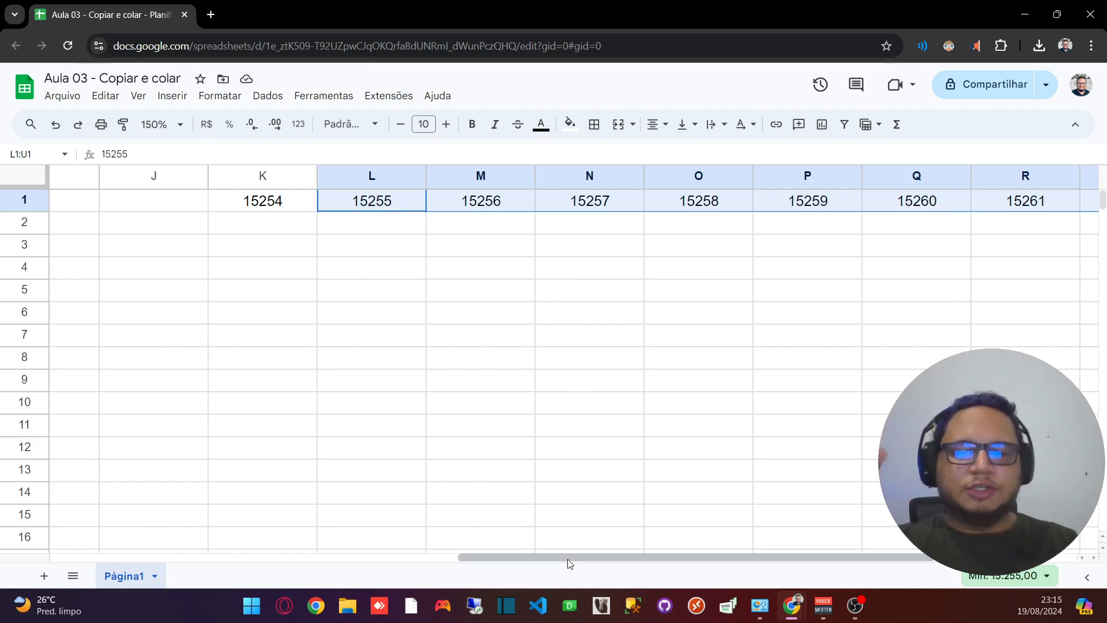
left_click_drag(580, 558, 660, 555)
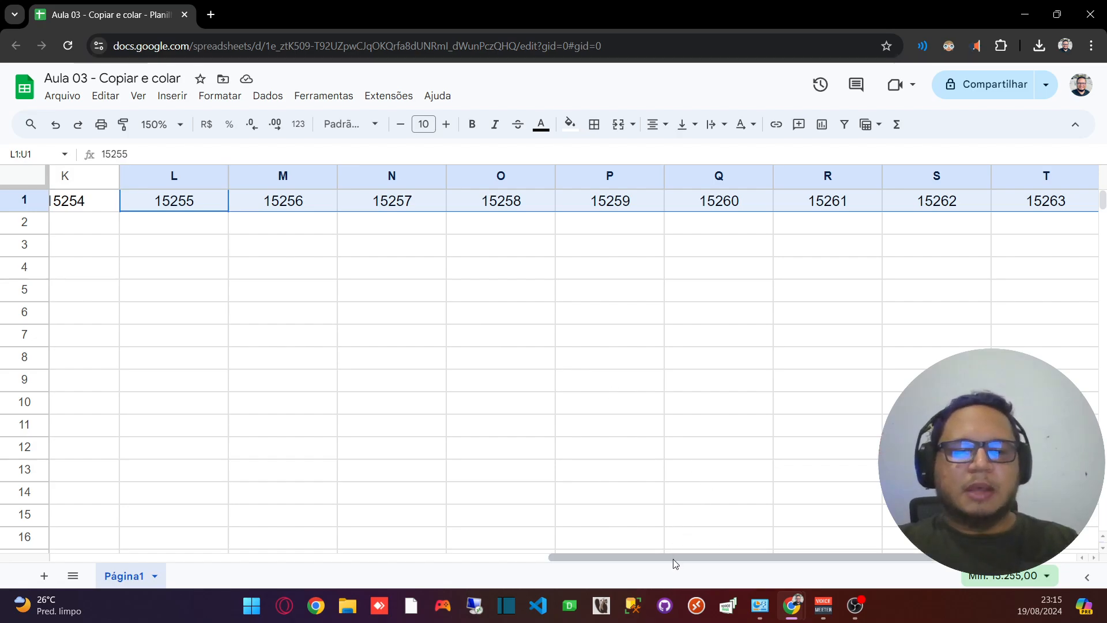
left_click_drag(673, 559, 763, 564)
left_click(1074, 229)
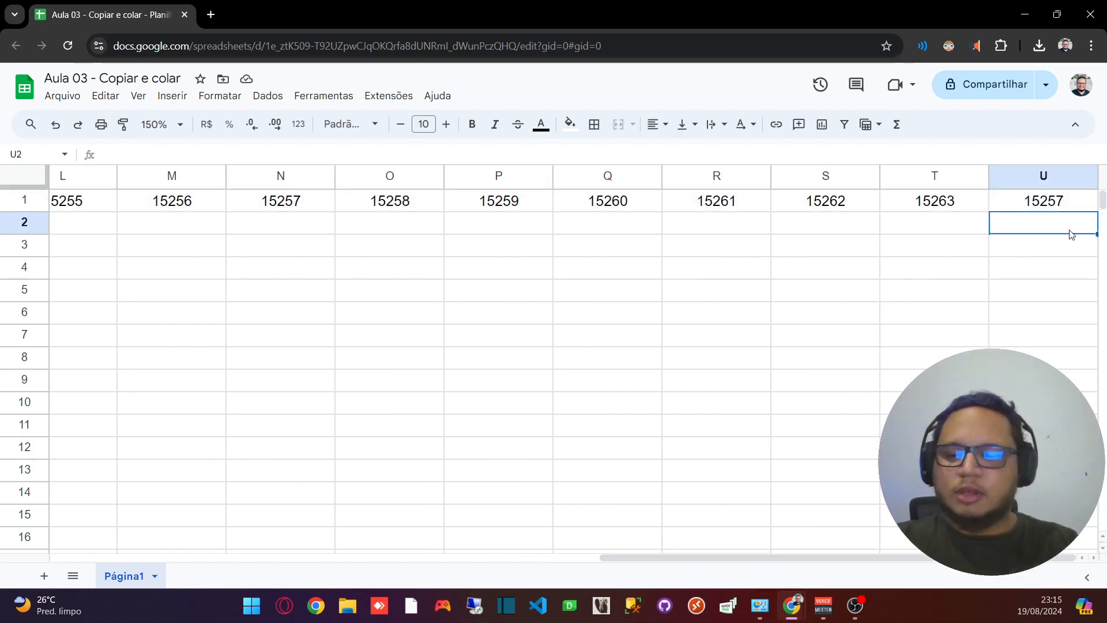
Undo the formatting paste on L1:U1 to compare the alignment of cells T1 and U1, and redo it.
key("ctrl+z")
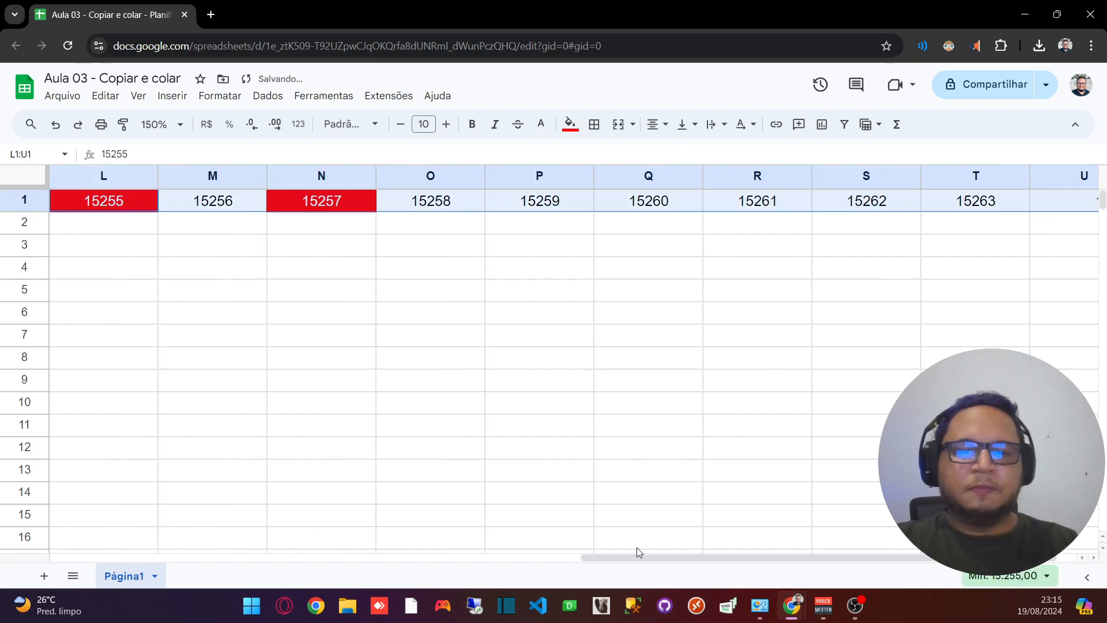
left_click_drag(638, 556, 664, 557)
left_click(1032, 201)
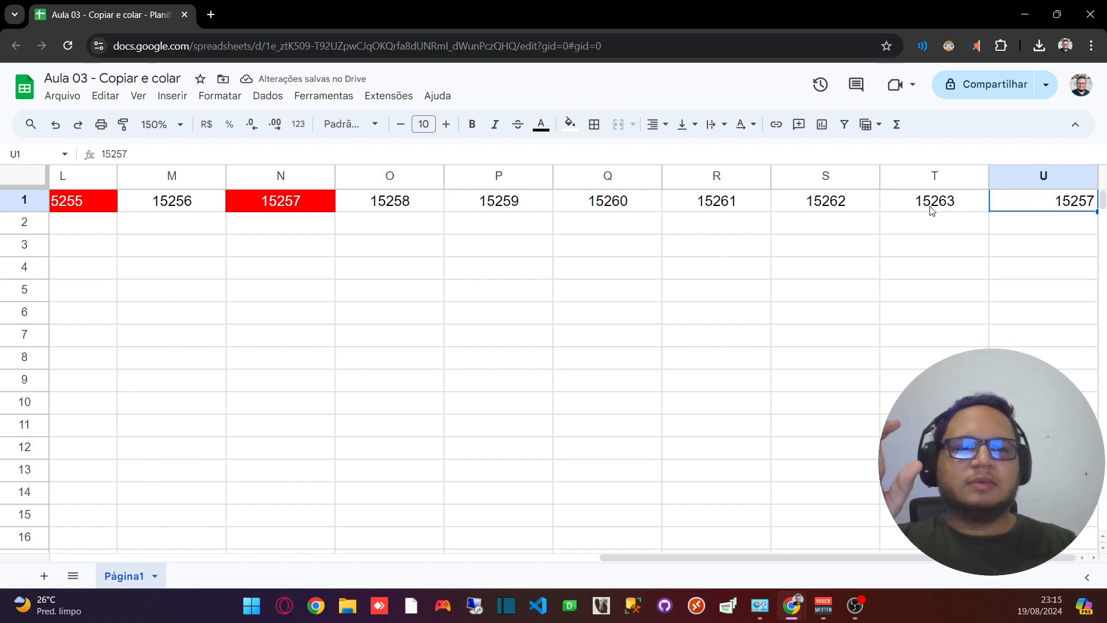
left_click(932, 210)
left_click(1043, 208)
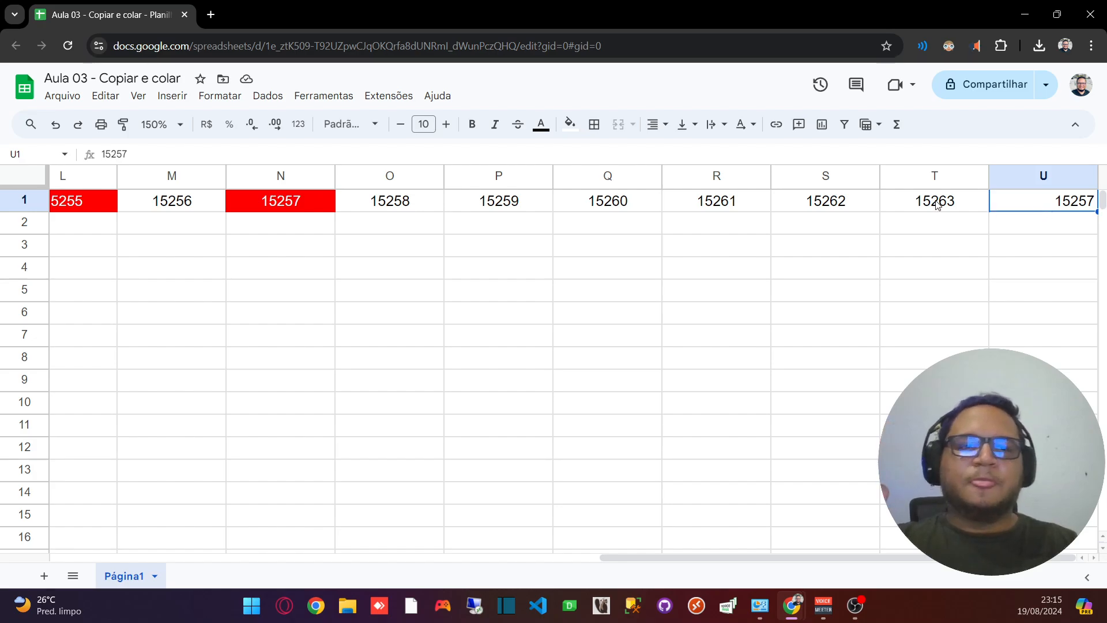
left_click(937, 205)
left_click(1028, 208)
left_click(950, 205)
left_click(1035, 208)
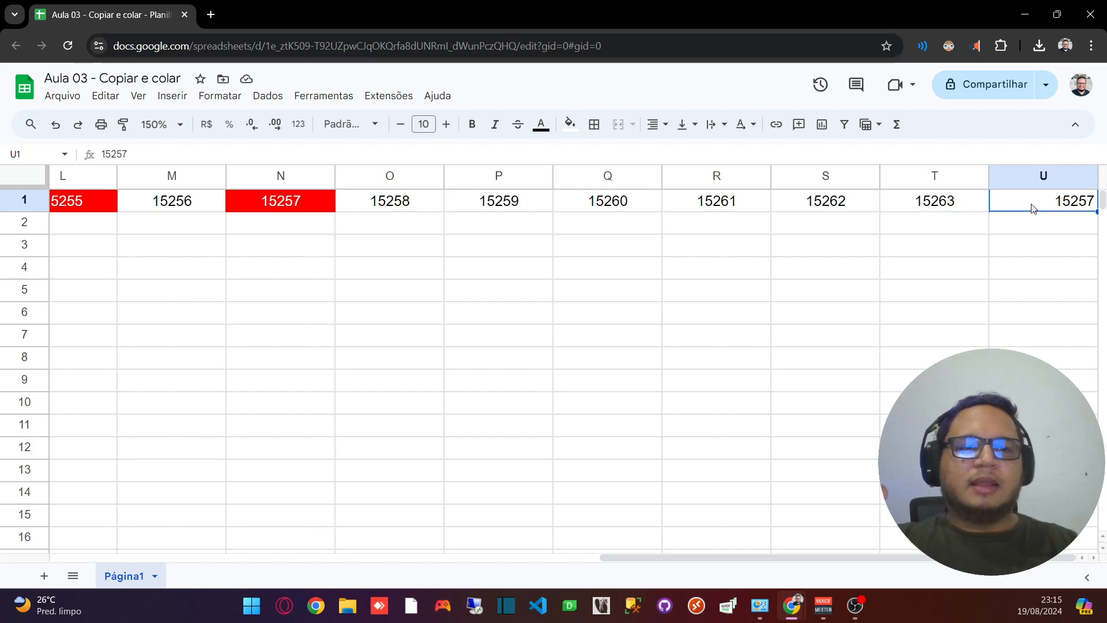
key("ctrl+z")
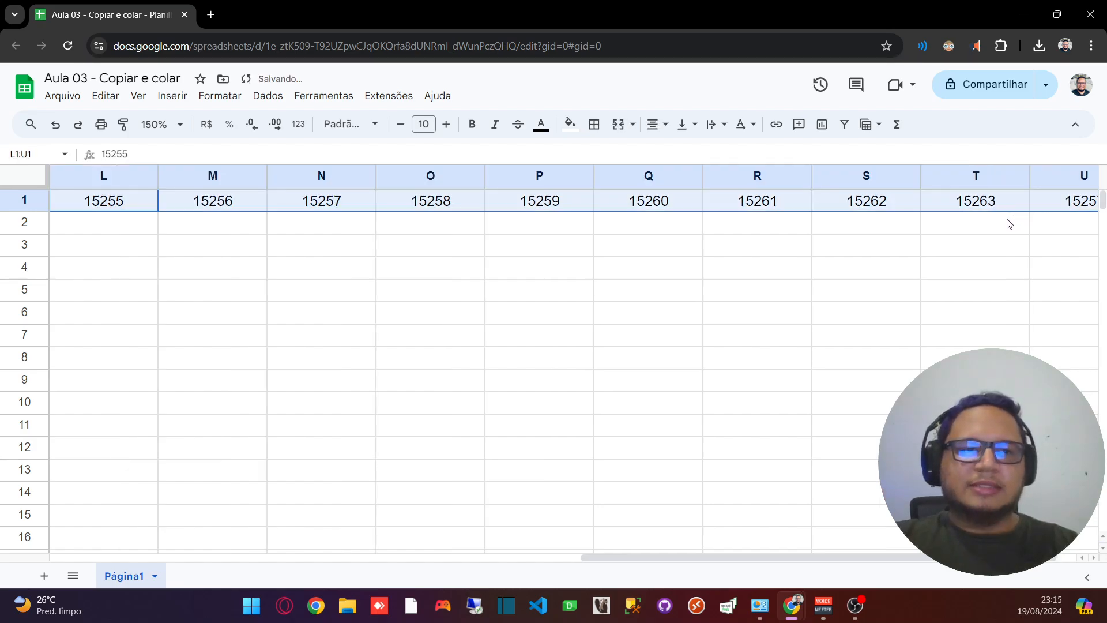
left_click_drag(695, 558, 789, 541)
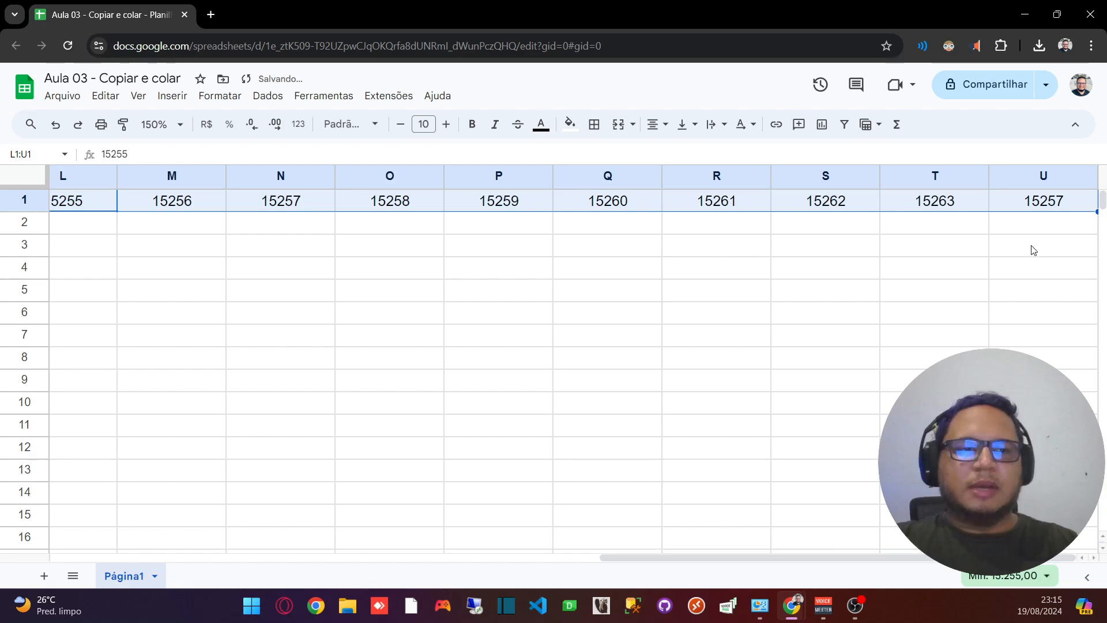
left_click(1037, 245)
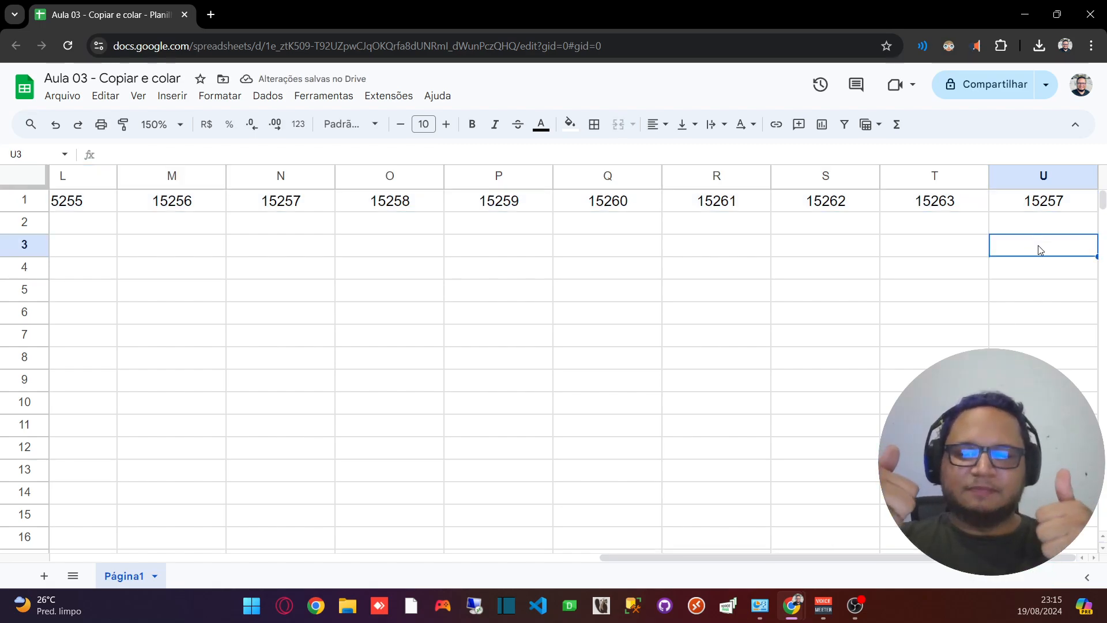